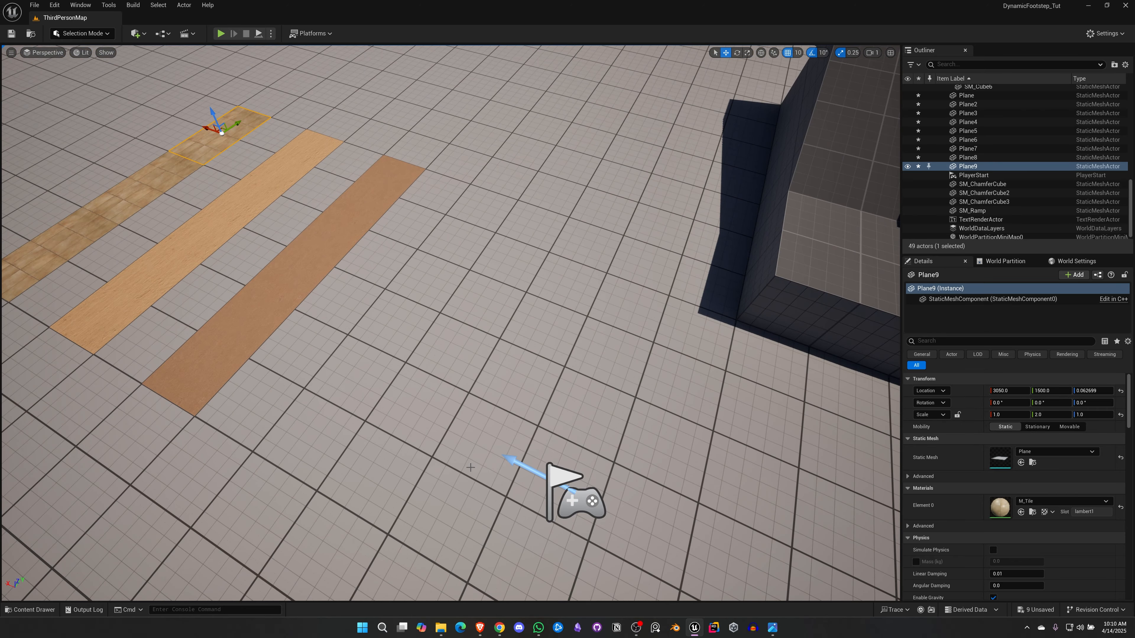
# - Inspect the three textured floor strips in the level, selecting the individual planes of the dirt strip
pyautogui.moveTo(441, 442); pyautogui.dragTo(358, 413, button='right')
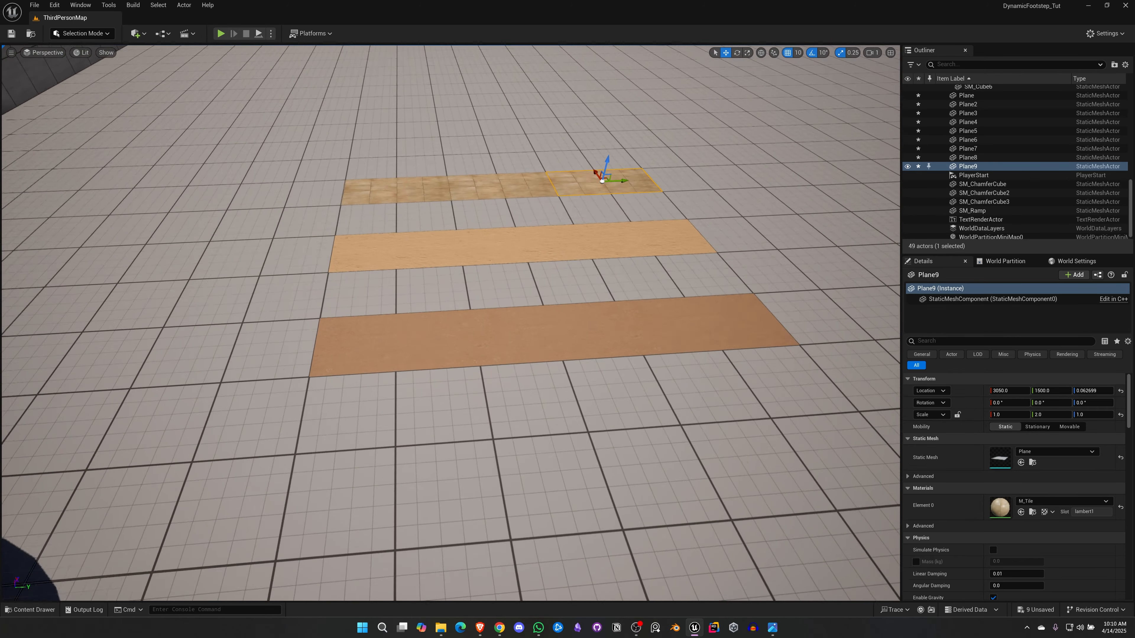
pyautogui.click(391, 371)
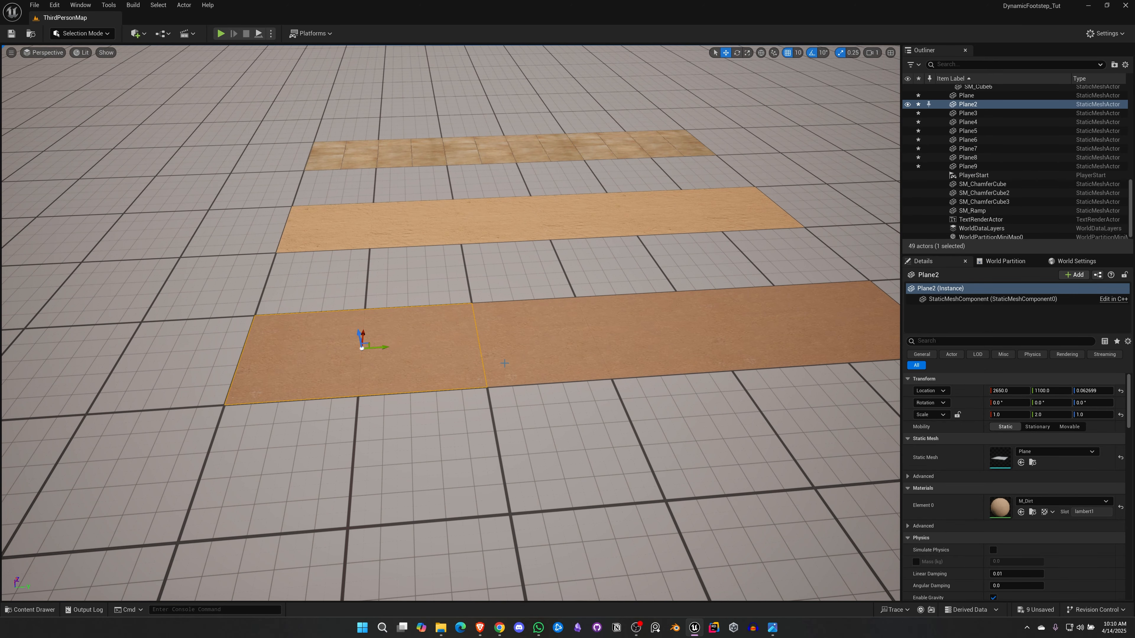
pyautogui.click(644, 344)
pyautogui.click(735, 324)
pyautogui.moveTo(498, 291); pyautogui.dragTo(521, 263, button='right')
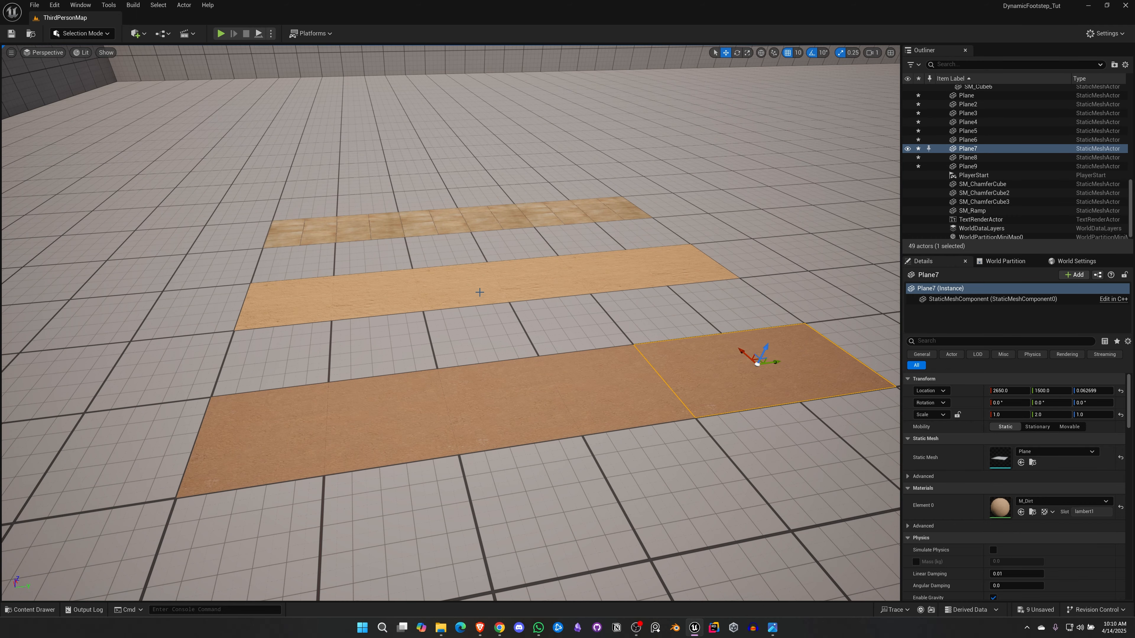
# - Play-test the level by running the character across the dirt, gravel and tile strips, and end the play session
pyautogui.hotkey('alt', 'p')
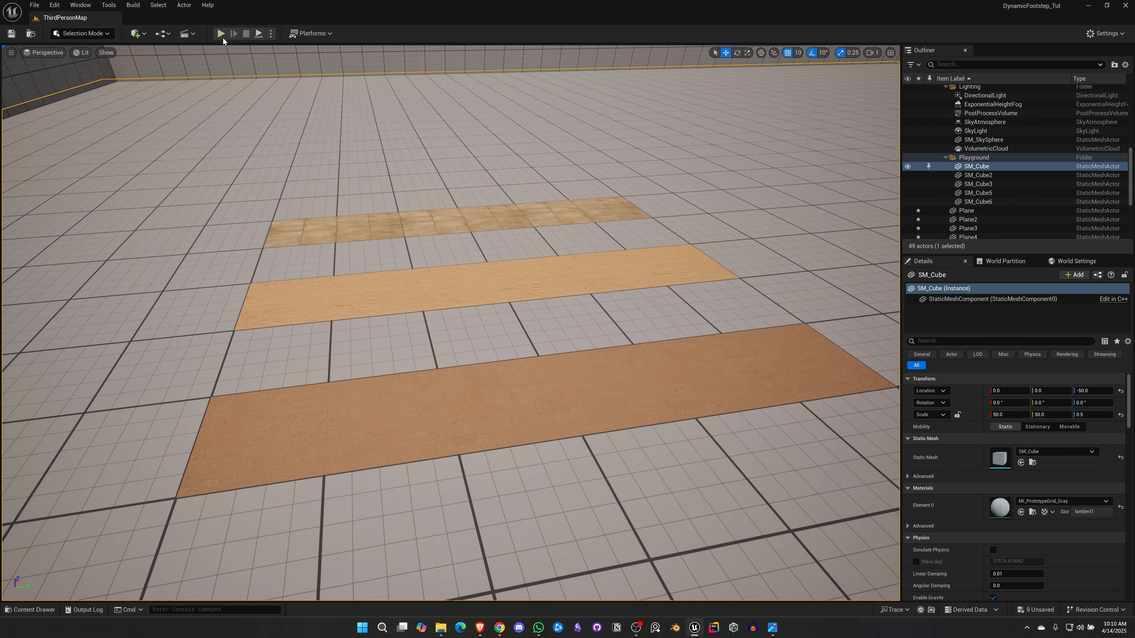
pyautogui.press('w')
pyautogui.press('w')
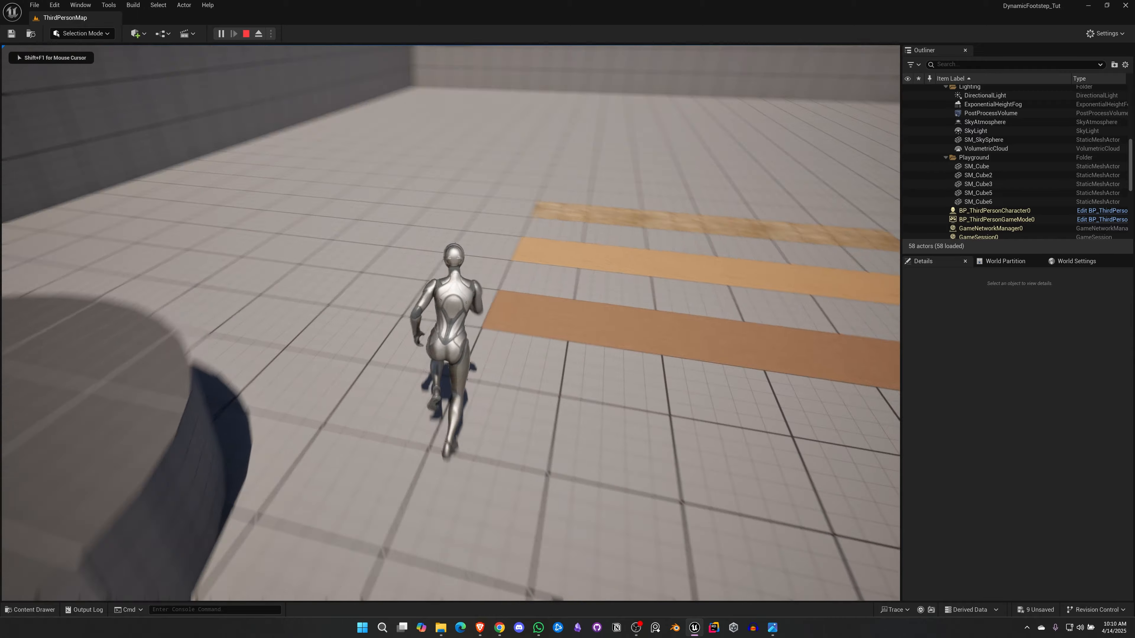
pyautogui.press('w')
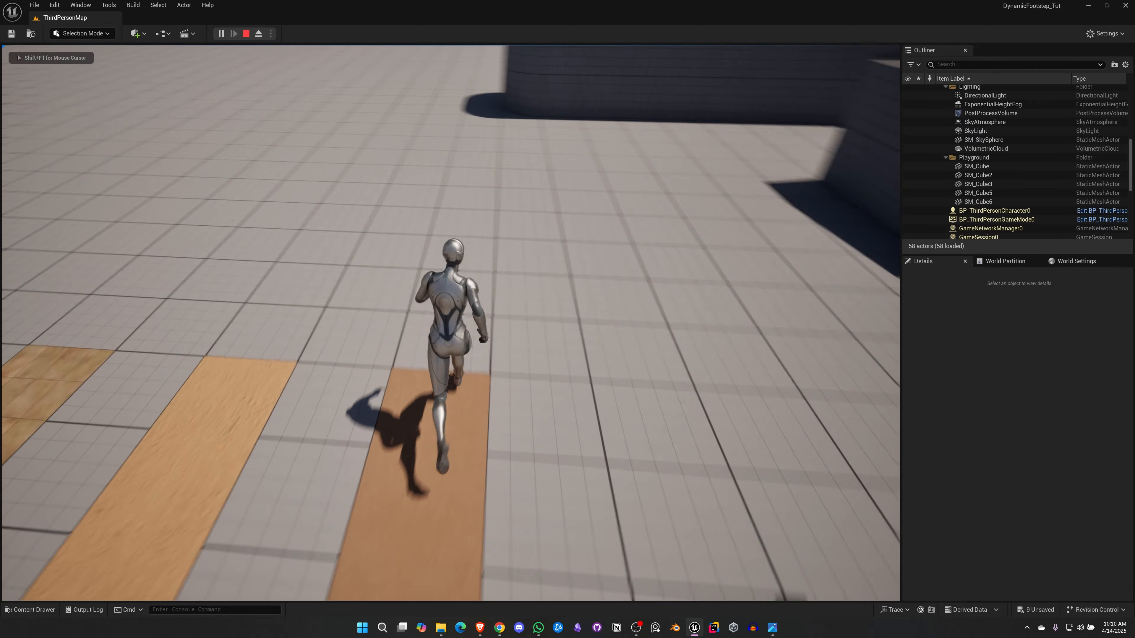
pyautogui.press('w')
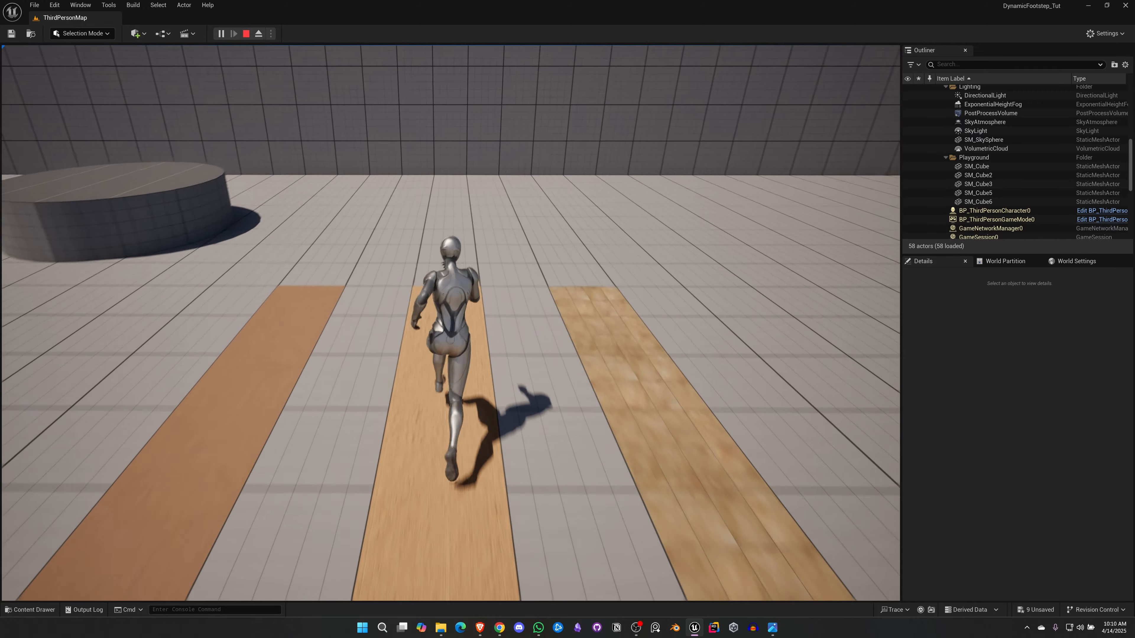
pyautogui.press('w')
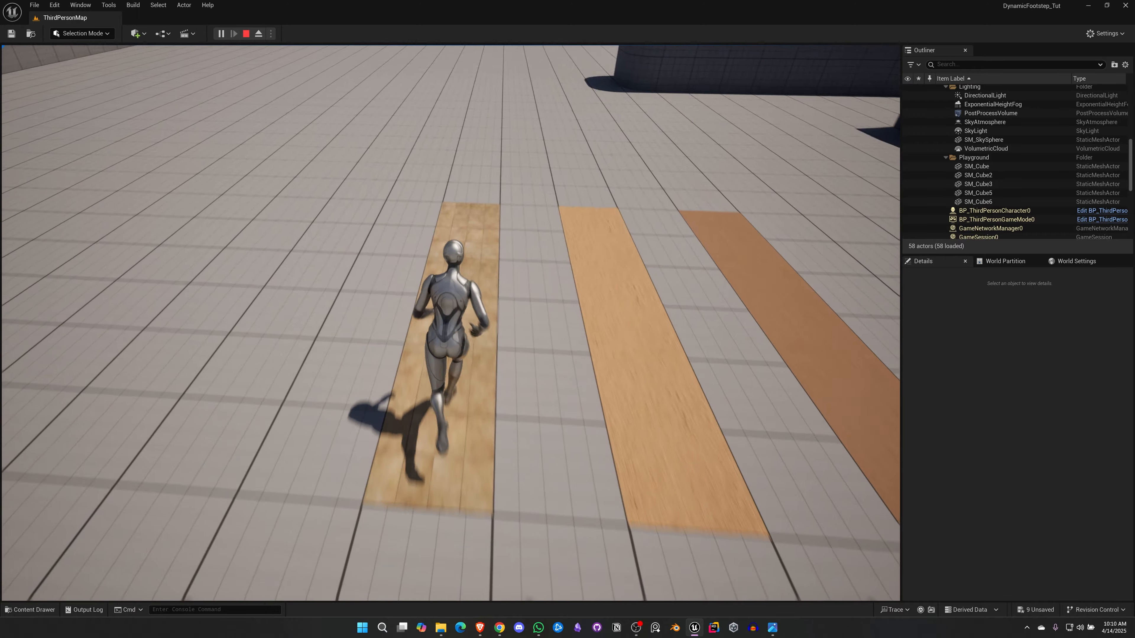
pyautogui.press('w')
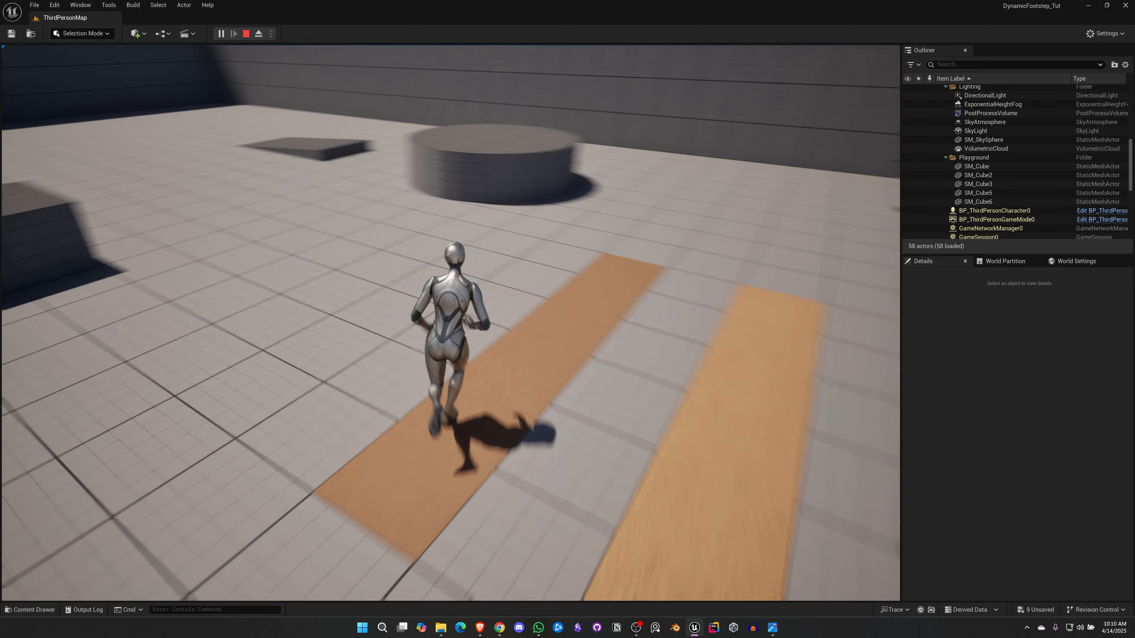
pyautogui.press('Escape')
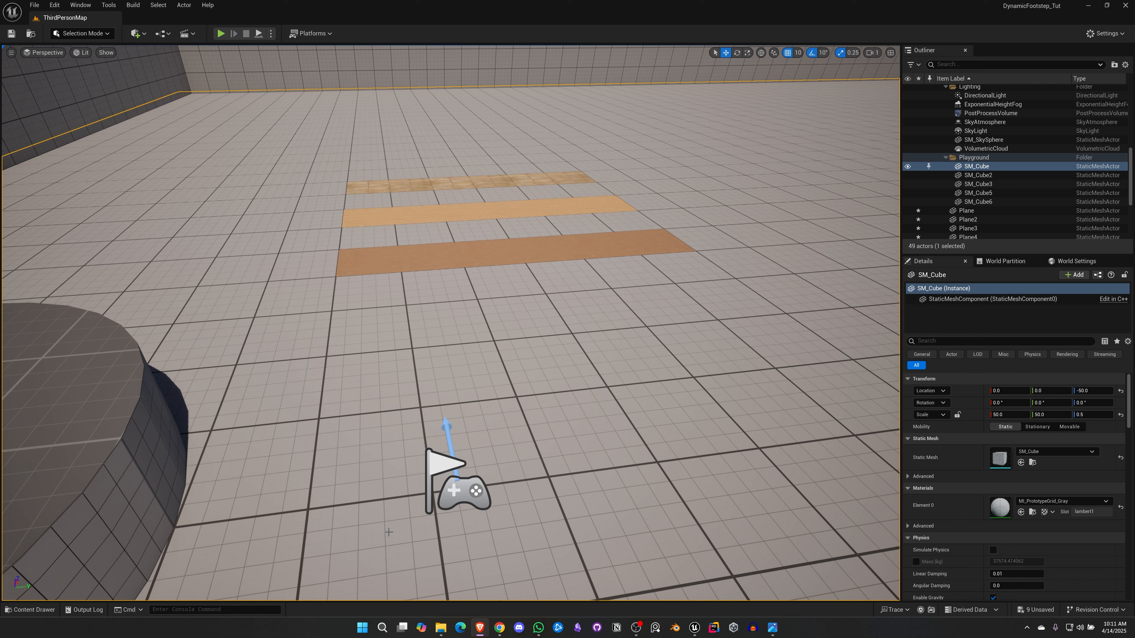
# - Switch to Chrome and play the Steps-Dirt_3a.OGG sound on its Freesound page
pyautogui.click(500, 627)
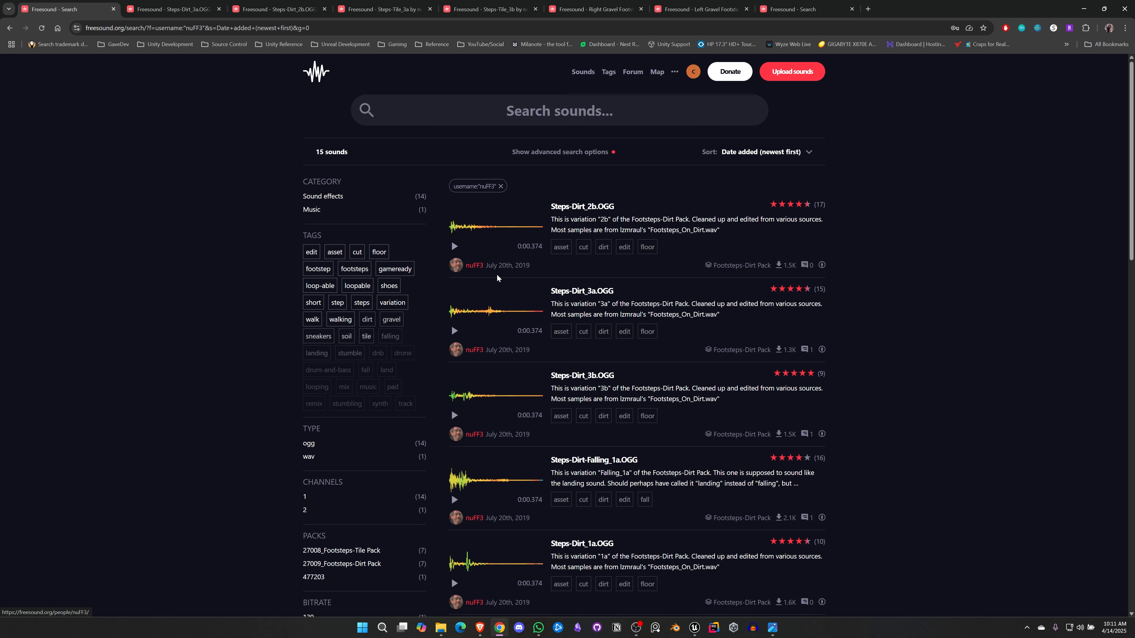
pyautogui.click(157, 9)
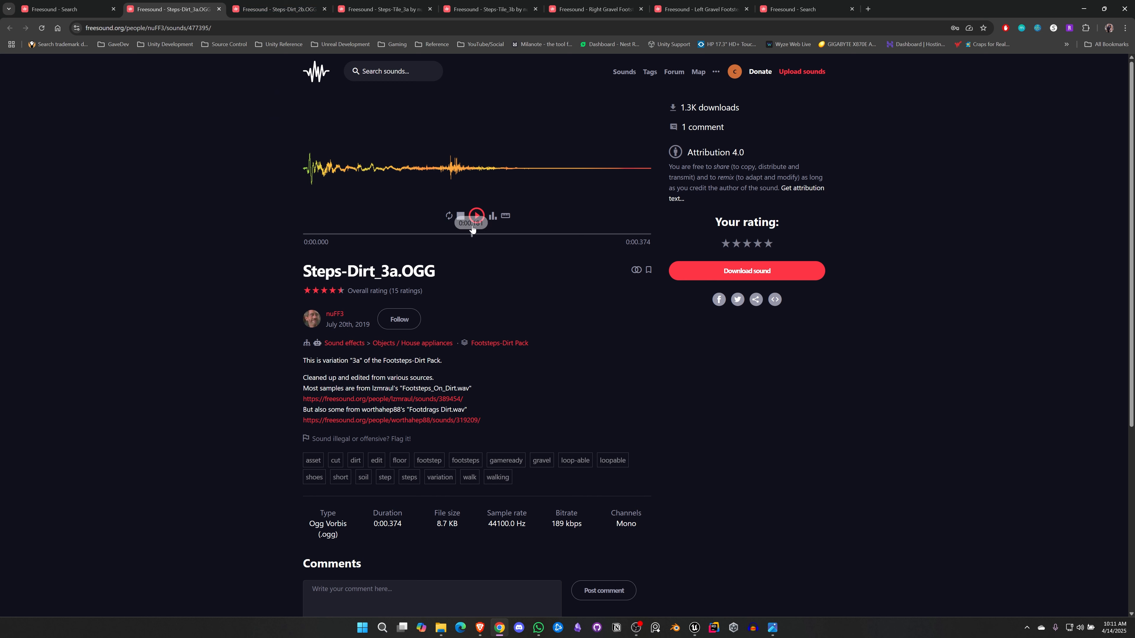
pyautogui.click(476, 216)
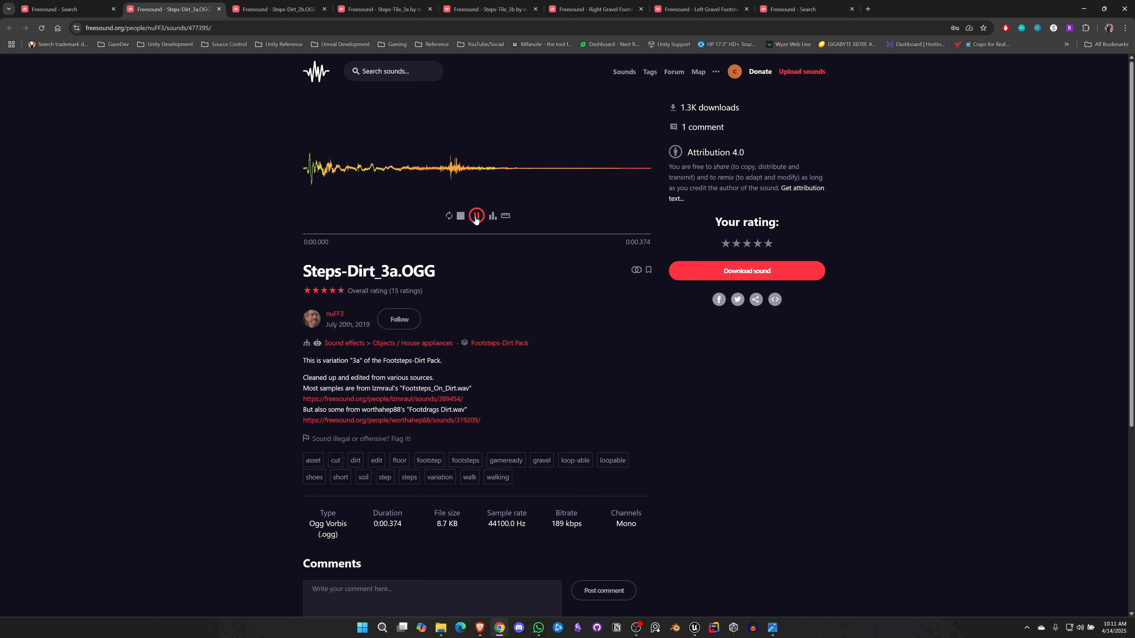
# - Review the Freesound pages for Steps-Dirt_2b, Steps-Tile_3a, Steps-Tile_3b, Right Gravel Footstep 4 and Left Gravel Footstep 4
pyautogui.click(275, 7)
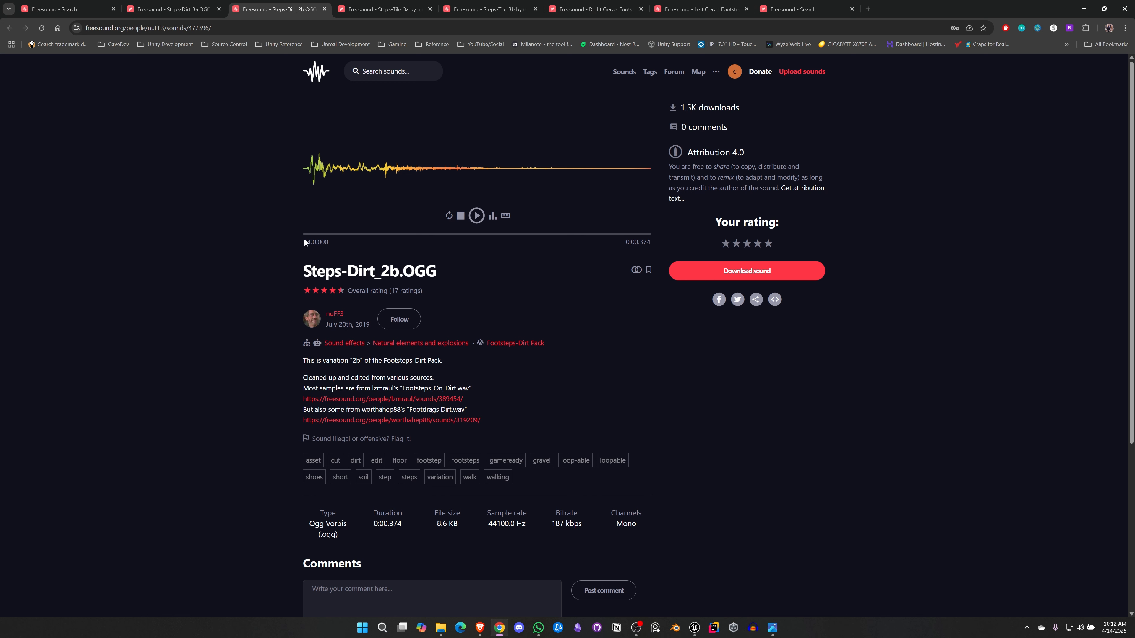
pyautogui.click(376, 13)
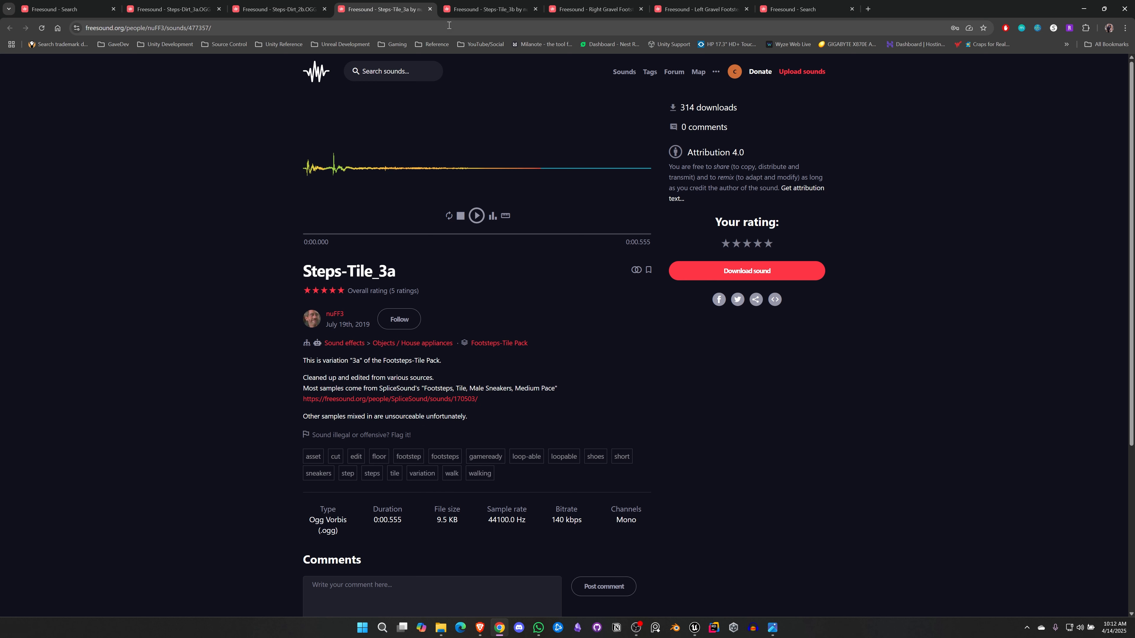
pyautogui.click(513, 15)
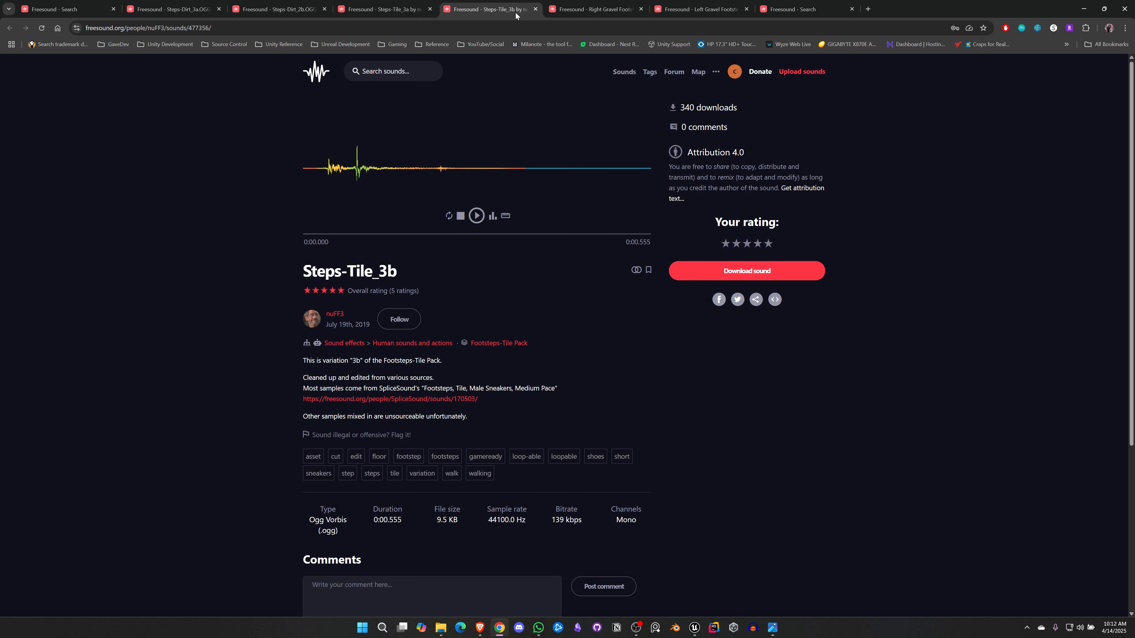
pyautogui.hotkey('ctrl', 'Tab')
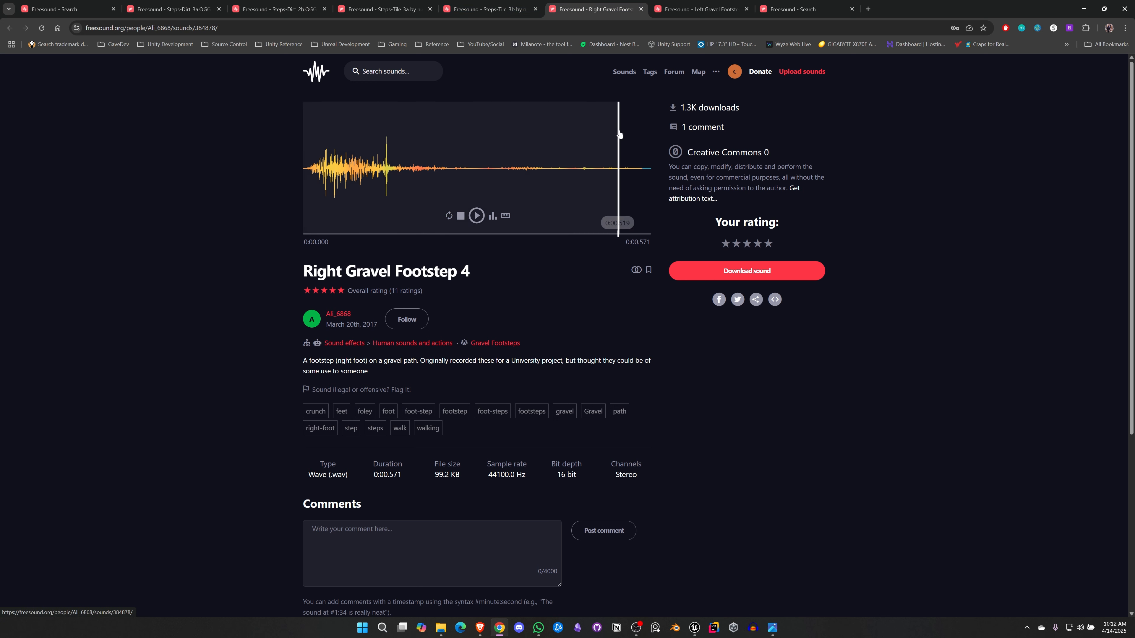
pyautogui.click(702, 12)
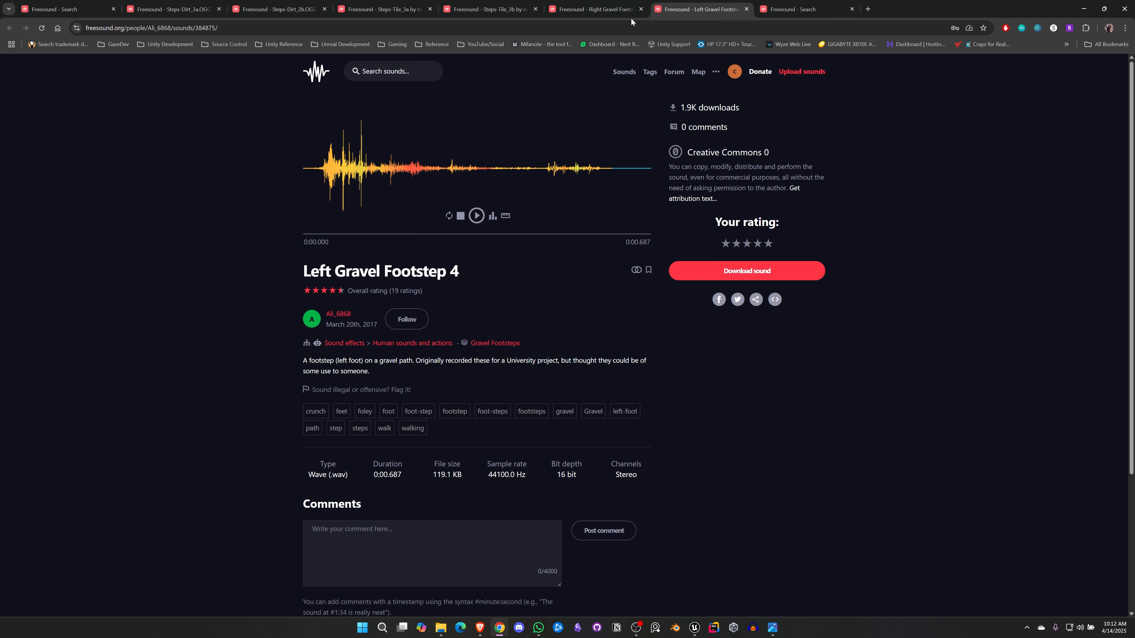
pyautogui.click(781, 12)
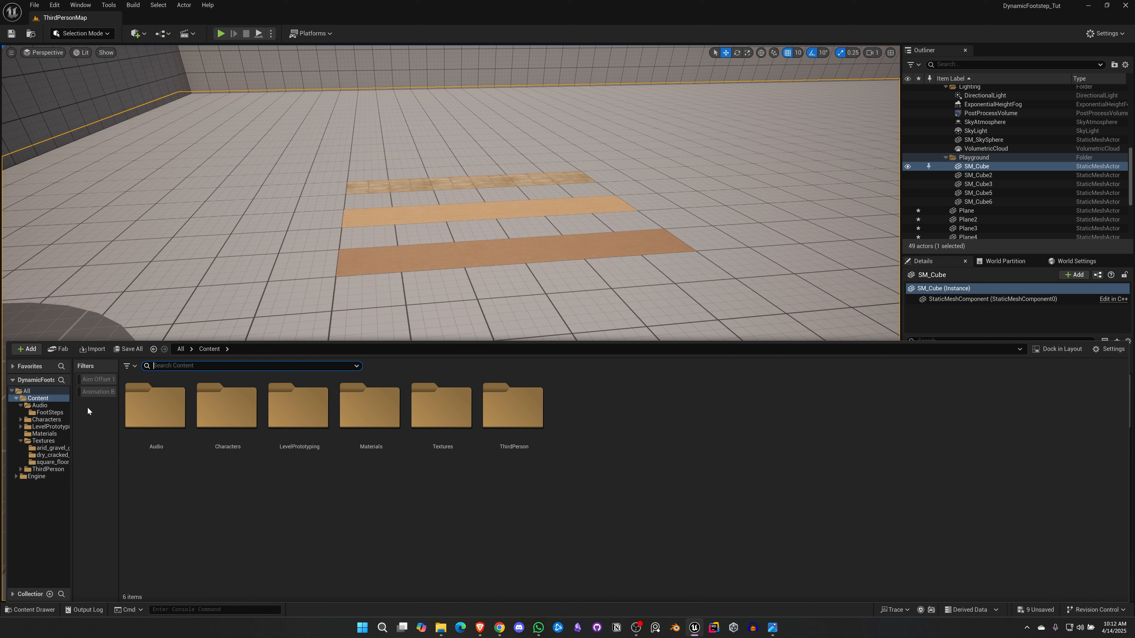
# - In Unreal Editor, go to the Audio/FootSteps content folder and preview each gravel, dirt and tile footstep sound wave
pyautogui.click(39, 406)
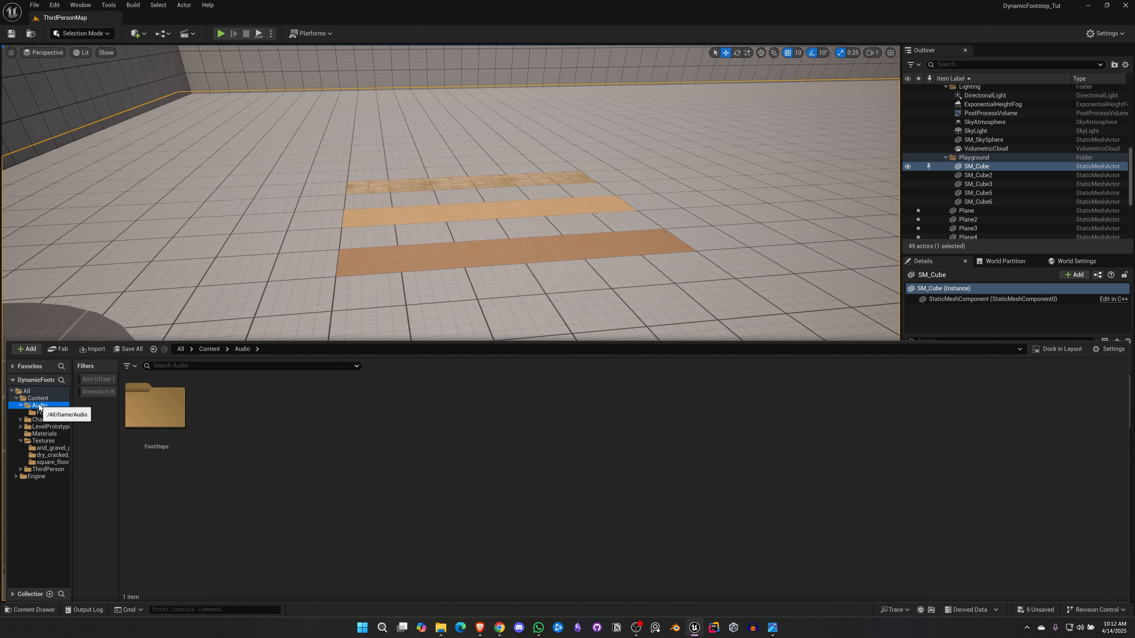
pyautogui.click(47, 413)
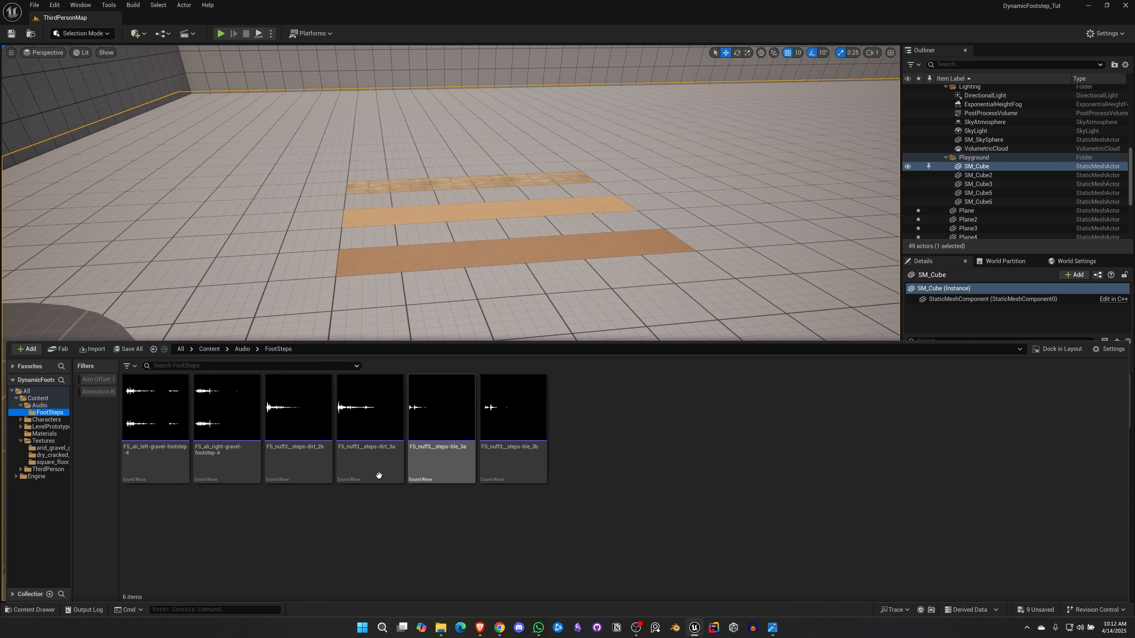
pyautogui.click(154, 410)
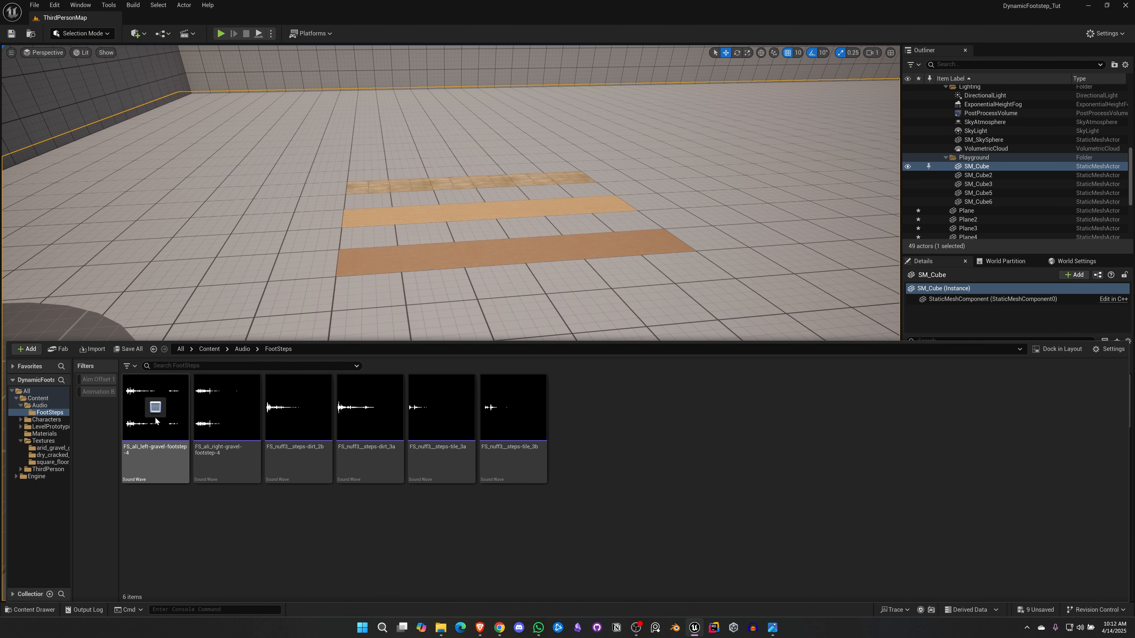
pyautogui.click(224, 410)
pyautogui.click(298, 409)
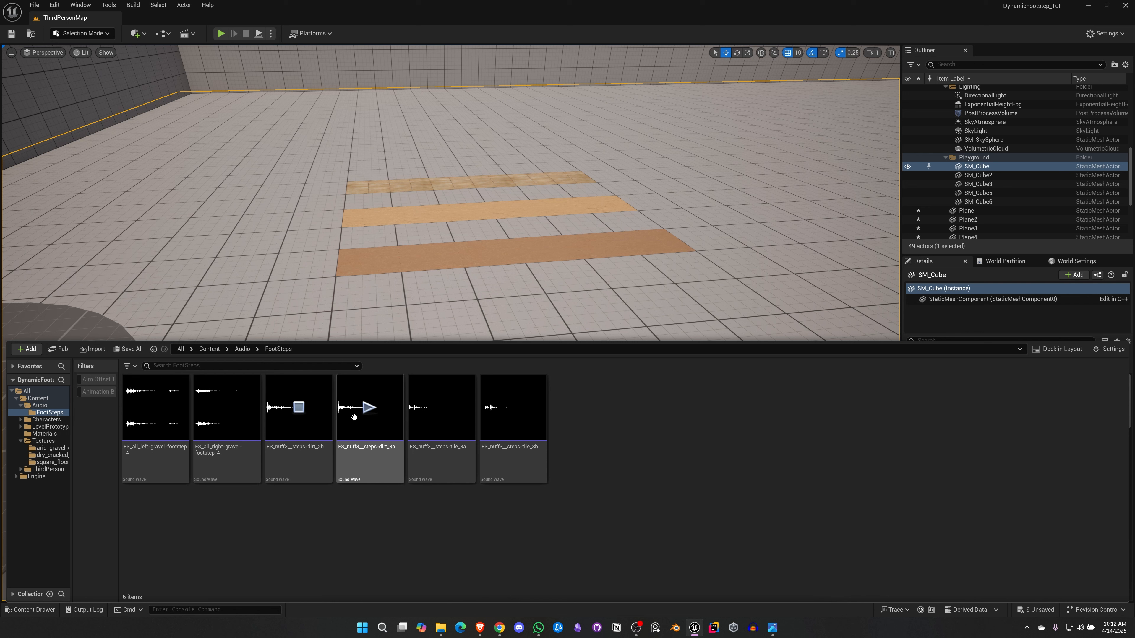
pyautogui.click(372, 408)
pyautogui.click(442, 408)
pyautogui.click(514, 409)
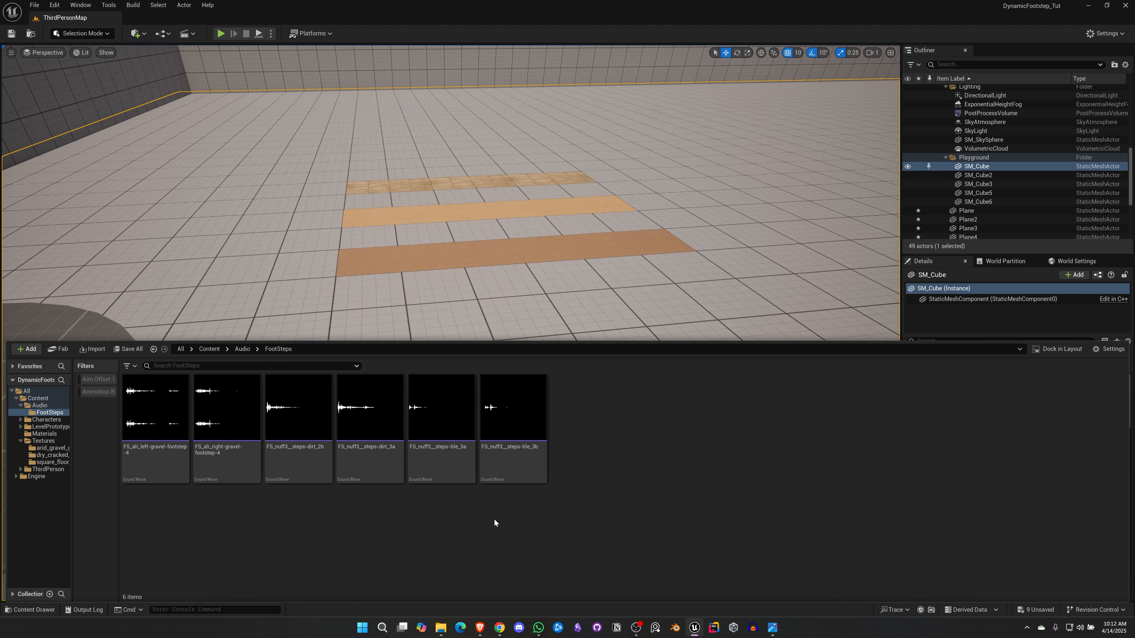
# - Create a Sound Cue named SC_Dirt in the FootSteps folder
pyautogui.rightClick(560, 509)
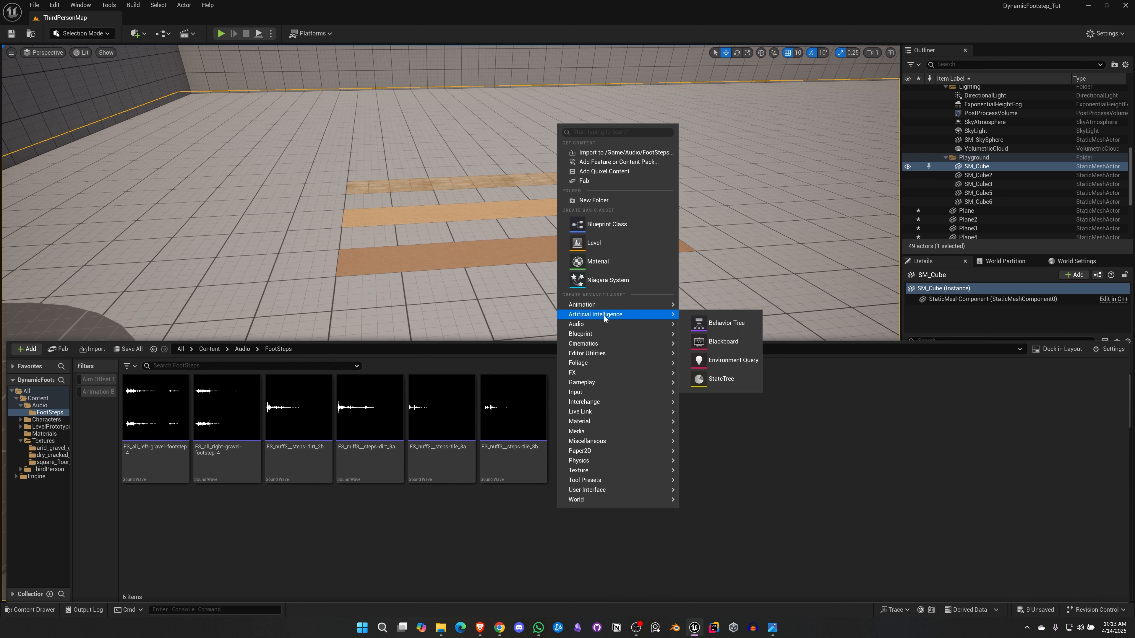
pyautogui.moveTo(605, 323)
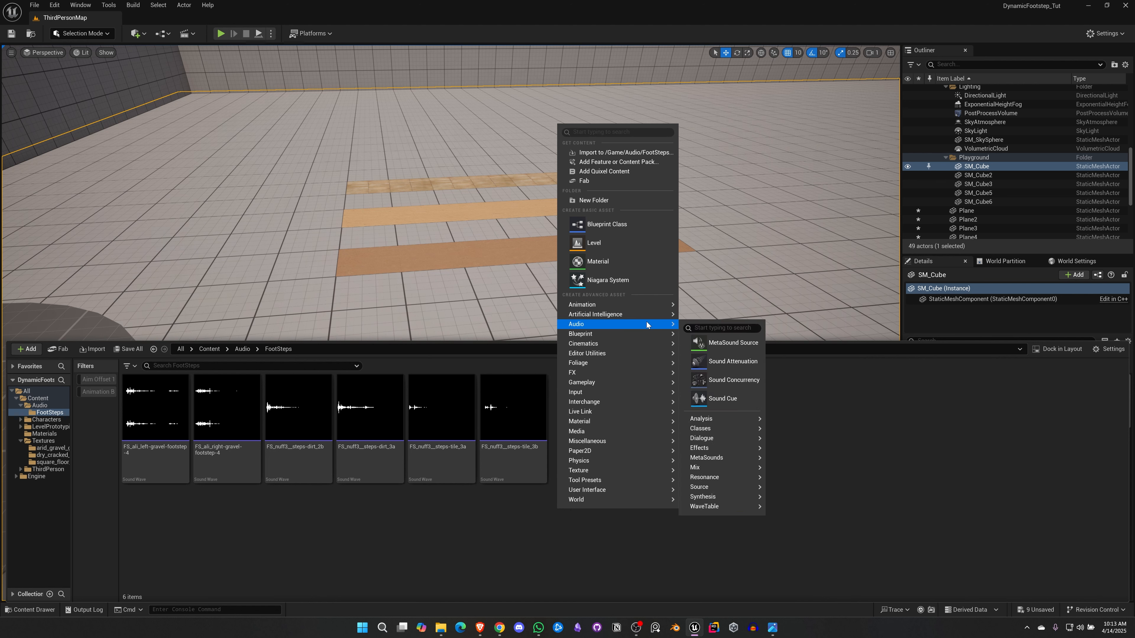
pyautogui.click(716, 397)
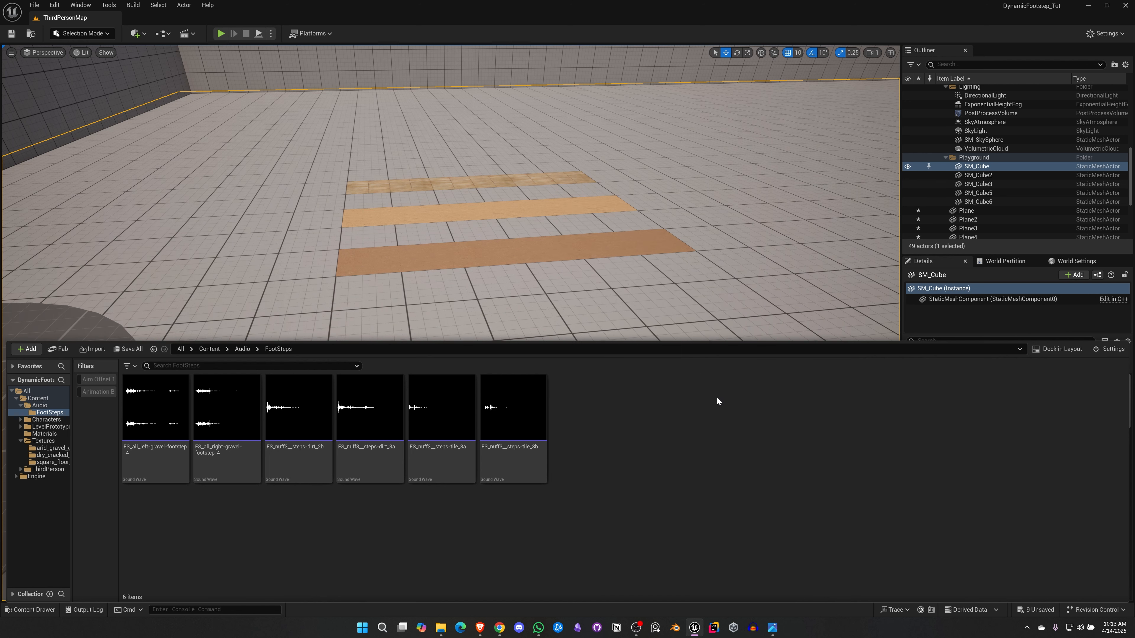
pyautogui.write('SC')
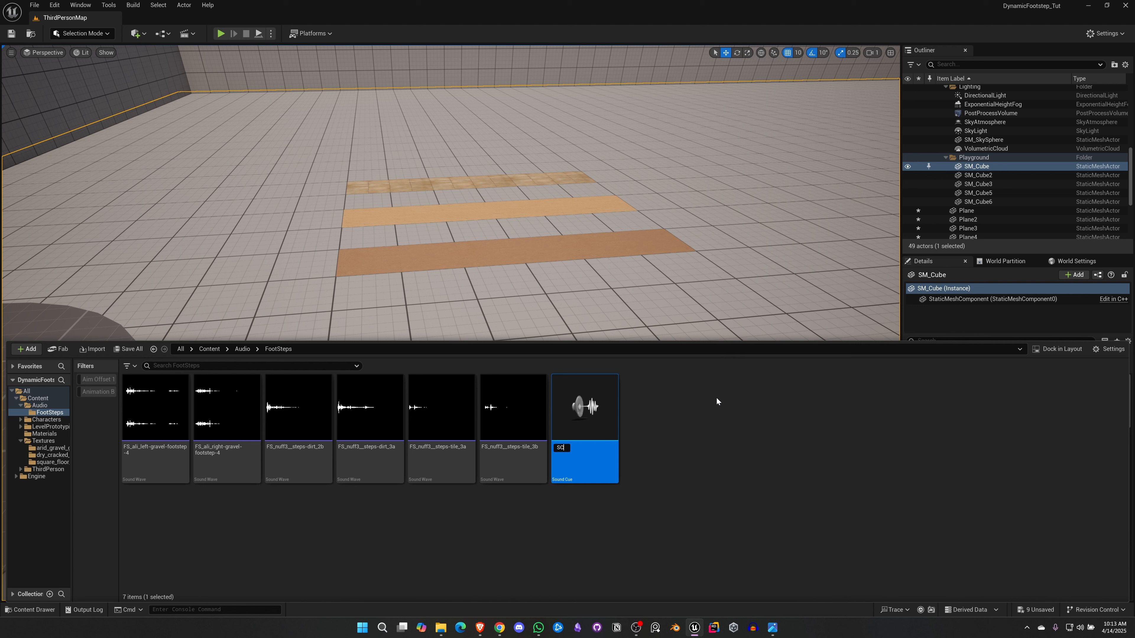
pyautogui.write('_Dirt')
pyautogui.press('Return')
pyautogui.click(716, 397)
# - Open the SC_Dirt sound cue and dock its editor beside the ThirdPersonMap level
pyautogui.moveTo(584, 423)
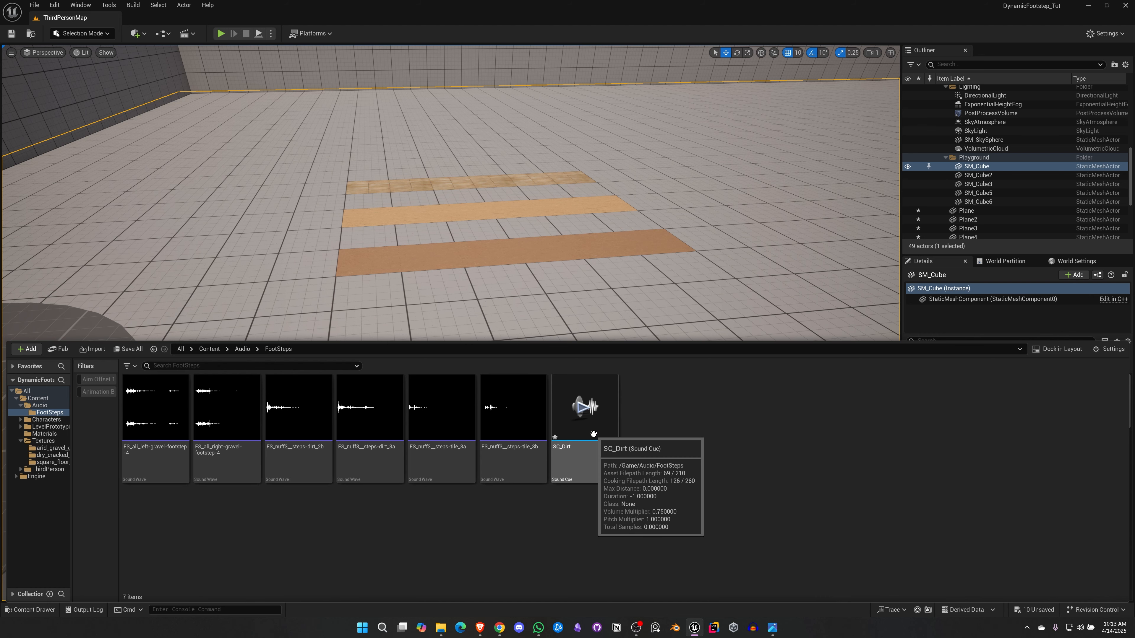
pyautogui.doubleClick(593, 432)
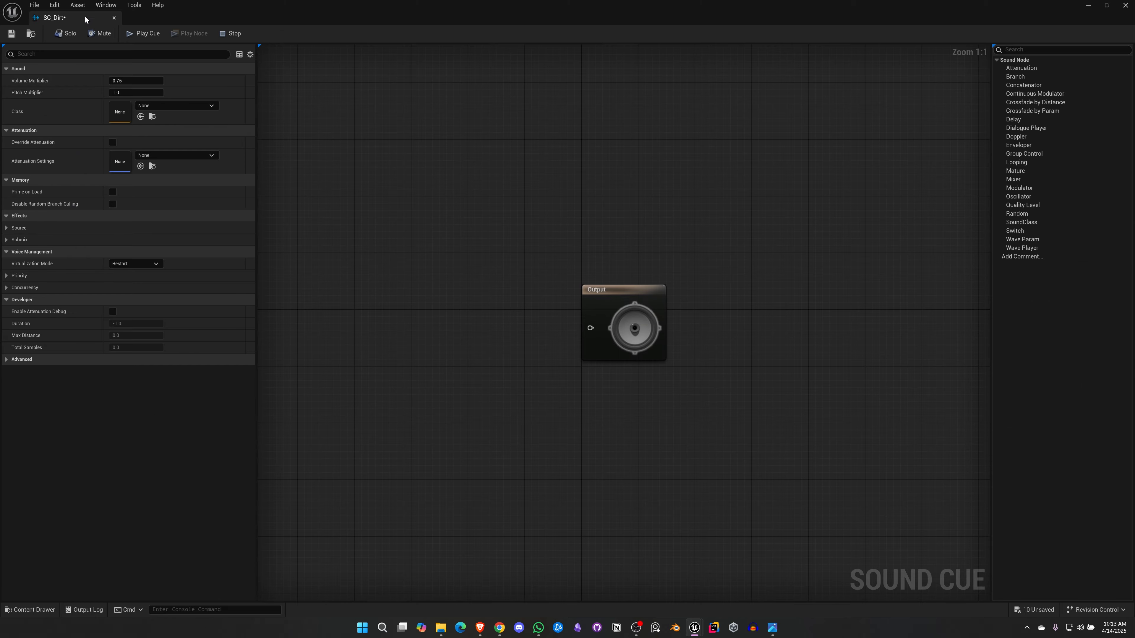
pyautogui.moveTo(85, 19); pyautogui.dragTo(168, 22)
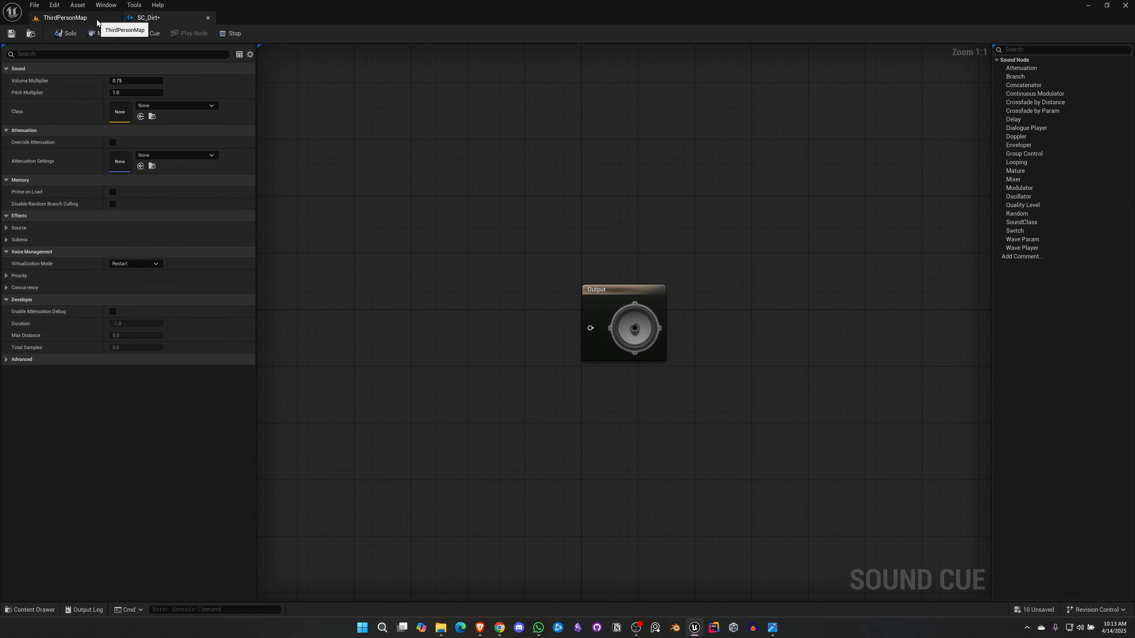
# - Add the FS_nuff3__steps-dirt_2b and FS_nuff3__steps-dirt_3a sound waves to the SC_Dirt graph
pyautogui.click(31, 610)
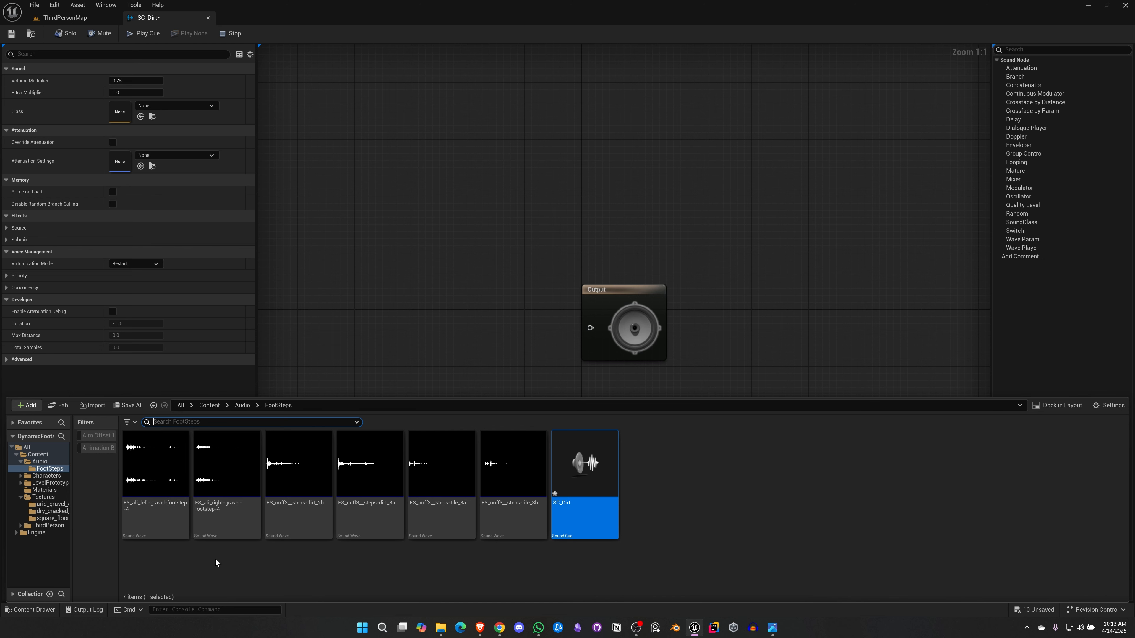
pyautogui.click(306, 521)
pyautogui.keyDown('ctrl'); pyautogui.click(368, 532); pyautogui.keyUp('ctrl')
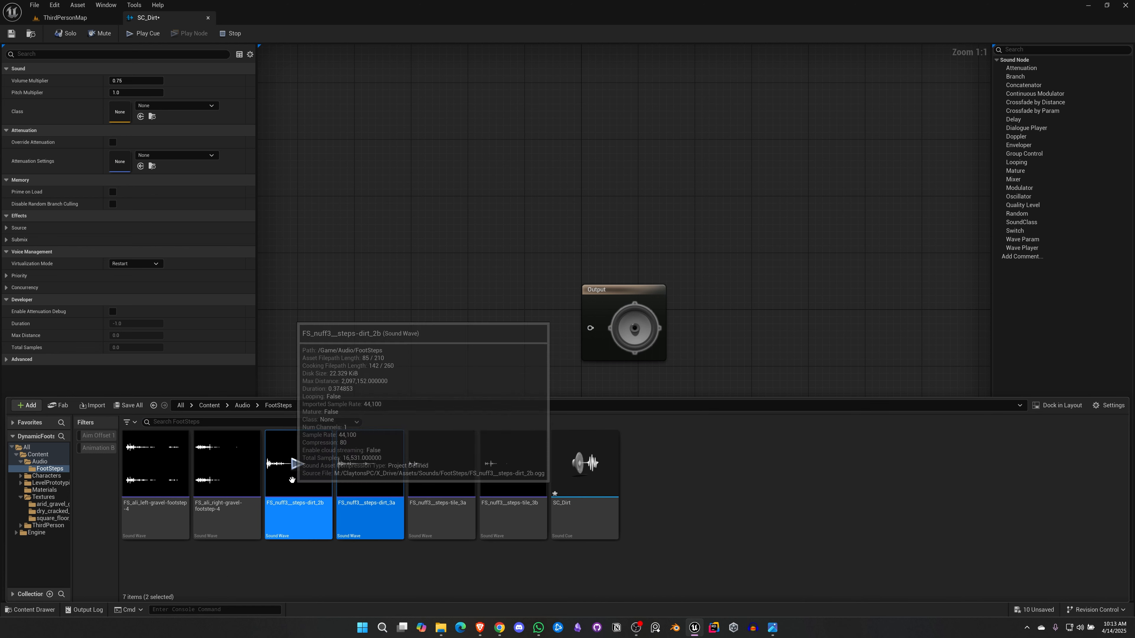
pyautogui.moveTo(367, 532); pyautogui.dragTo(337, 299)
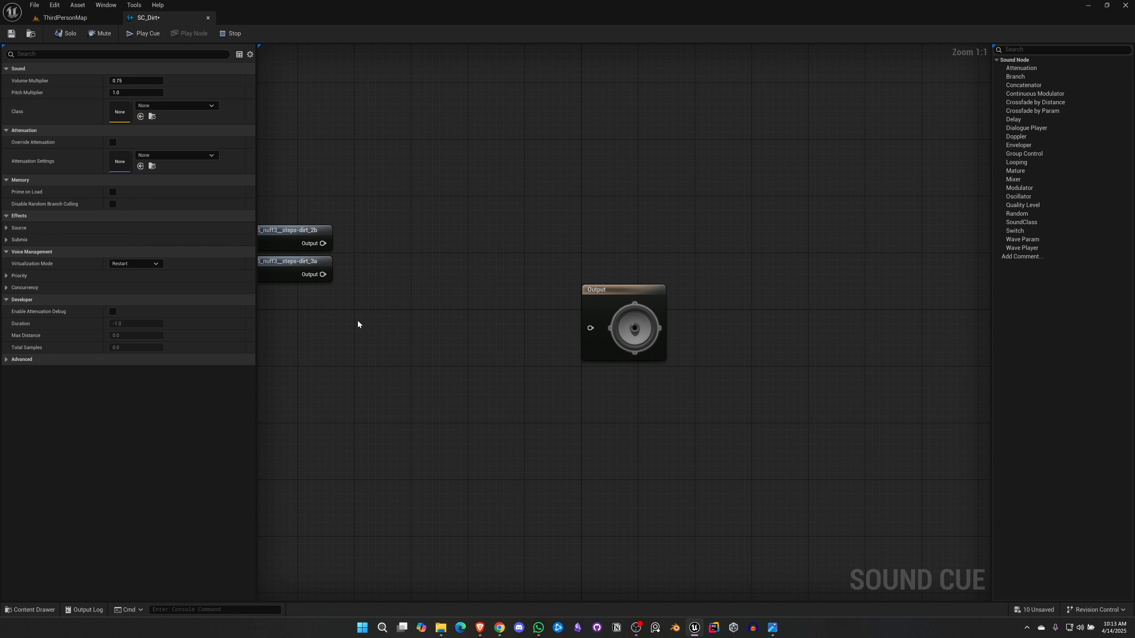
# - Add a Random node to the SC_Dirt graph and connect both dirt wave players to its inputs
pyautogui.rightClick(378, 294)
pyautogui.write('random')
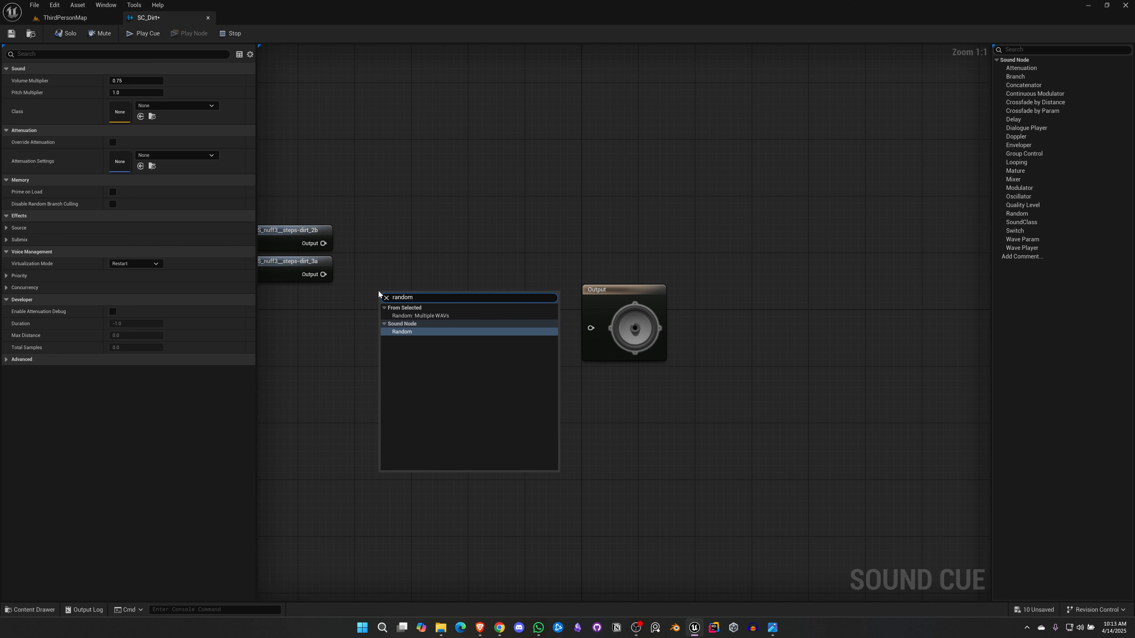
pyautogui.press('Return')
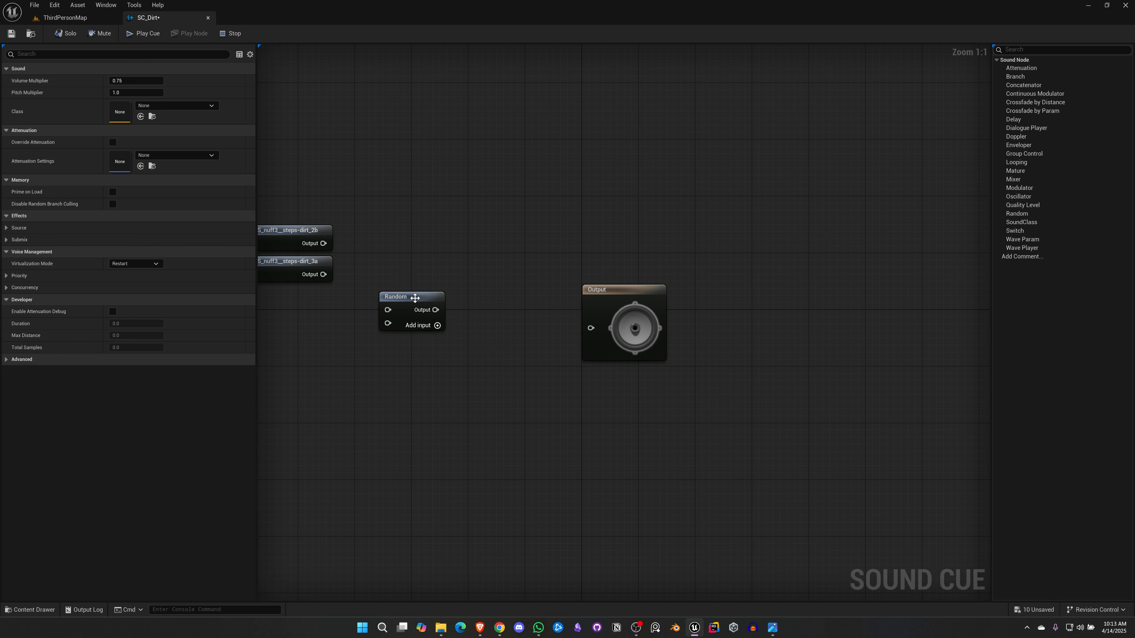
pyautogui.moveTo(412, 296); pyautogui.dragTo(437, 293)
pyautogui.moveTo(329, 252); pyautogui.dragTo(339, 319)
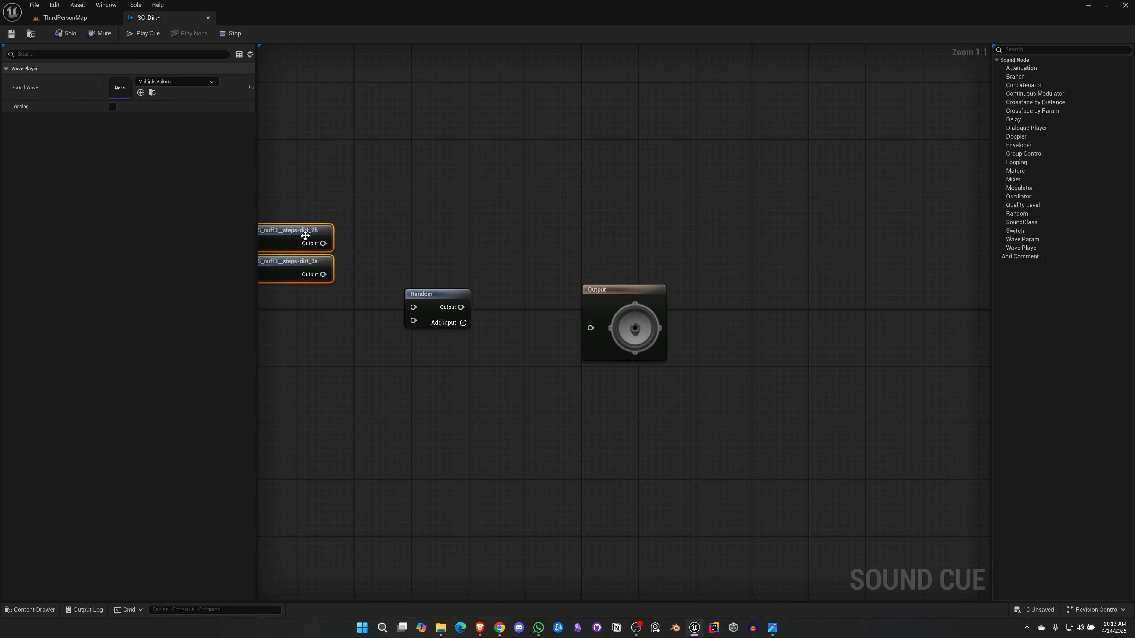
pyautogui.moveTo(298, 234); pyautogui.dragTo(413, 308)
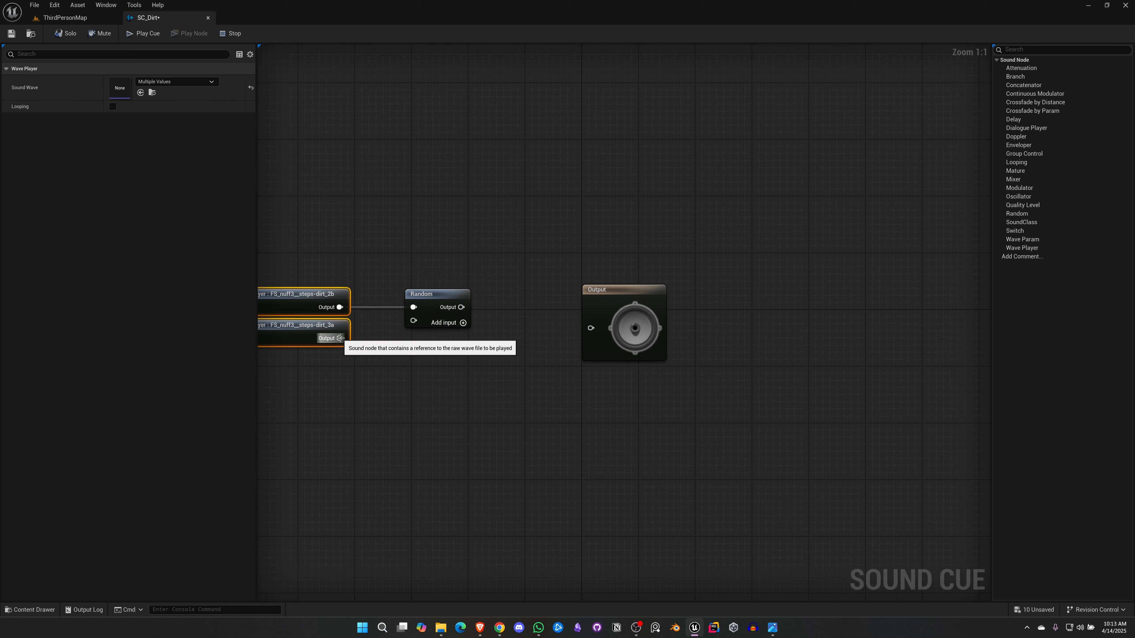
pyautogui.moveTo(339, 338); pyautogui.dragTo(415, 322)
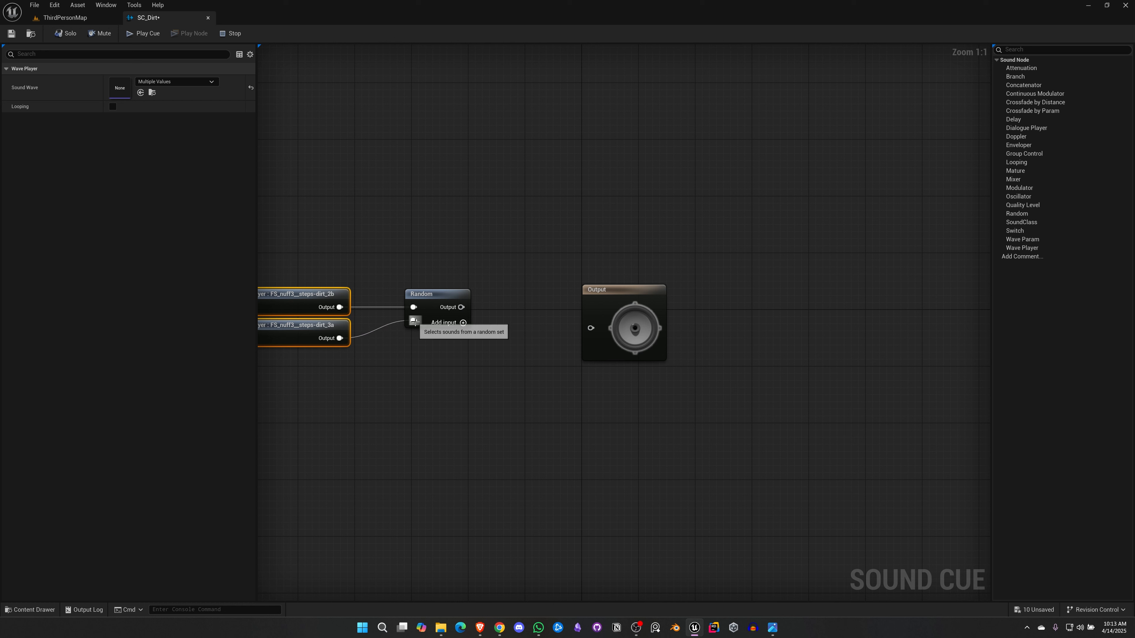
# - Add a Modulator node between the Random and Output nodes of the SC_Dirt graph
pyautogui.click(442, 313)
pyautogui.rightClick(491, 354)
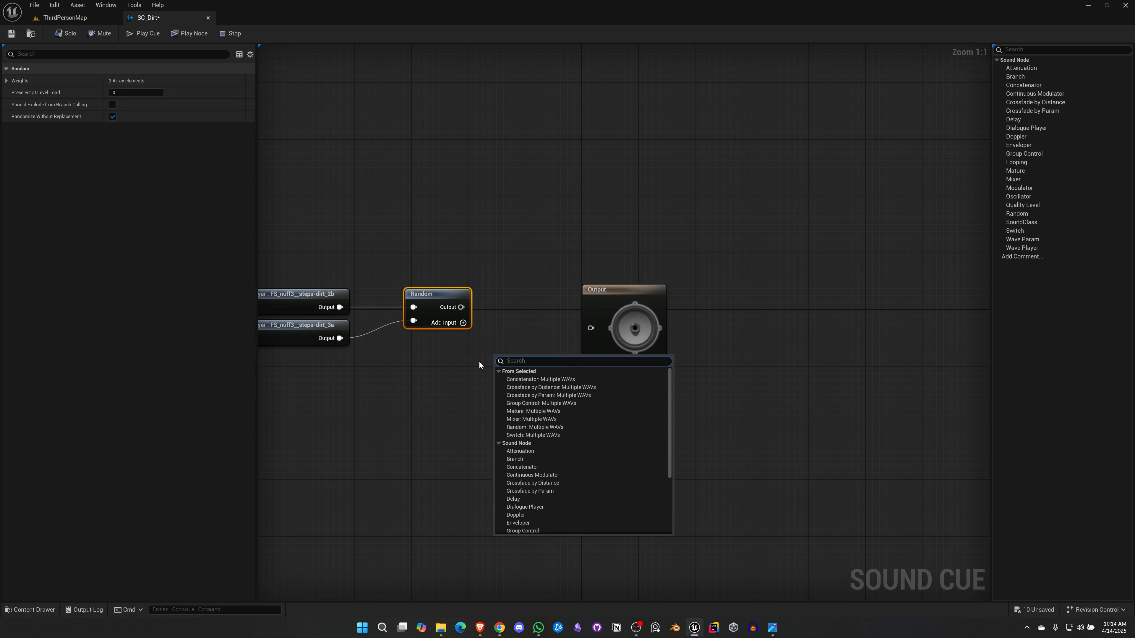
pyautogui.write('mod')
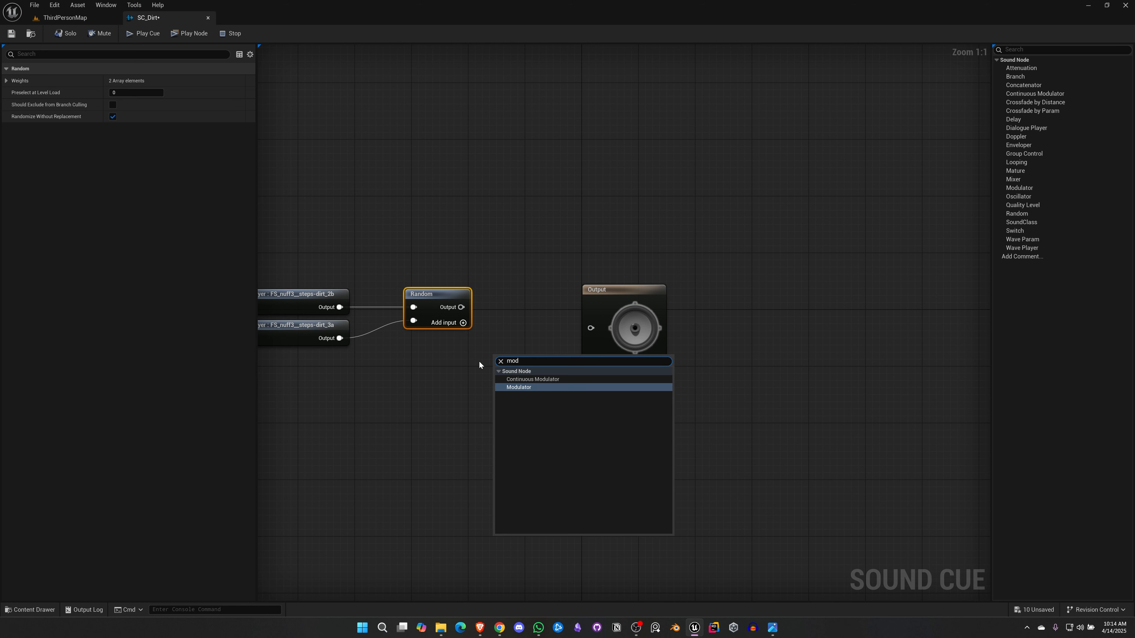
pyautogui.click(523, 388)
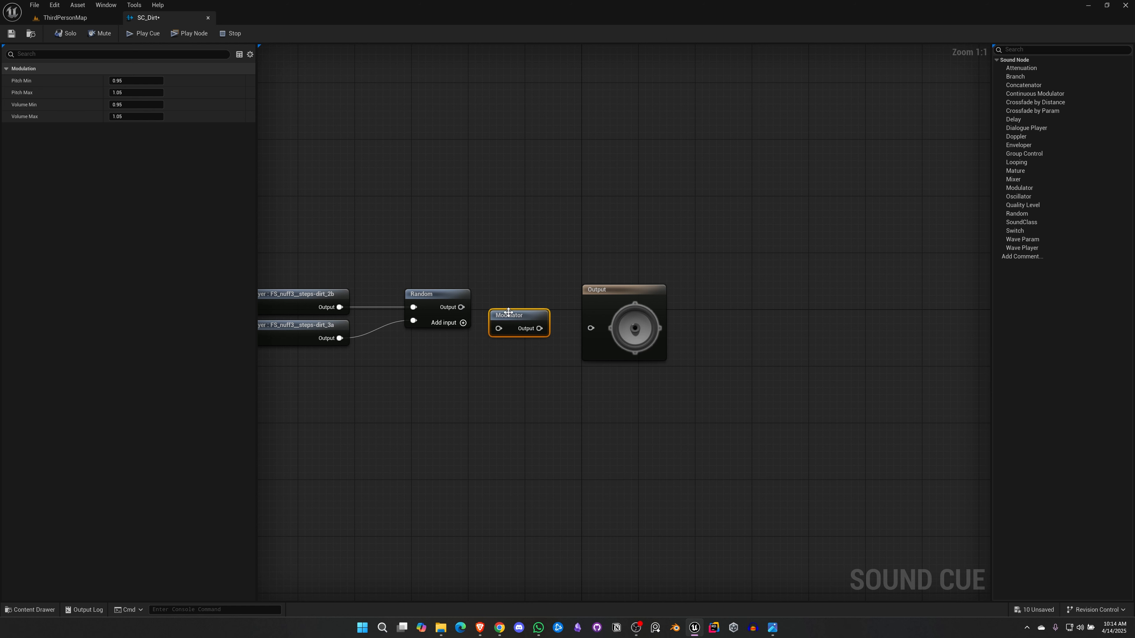
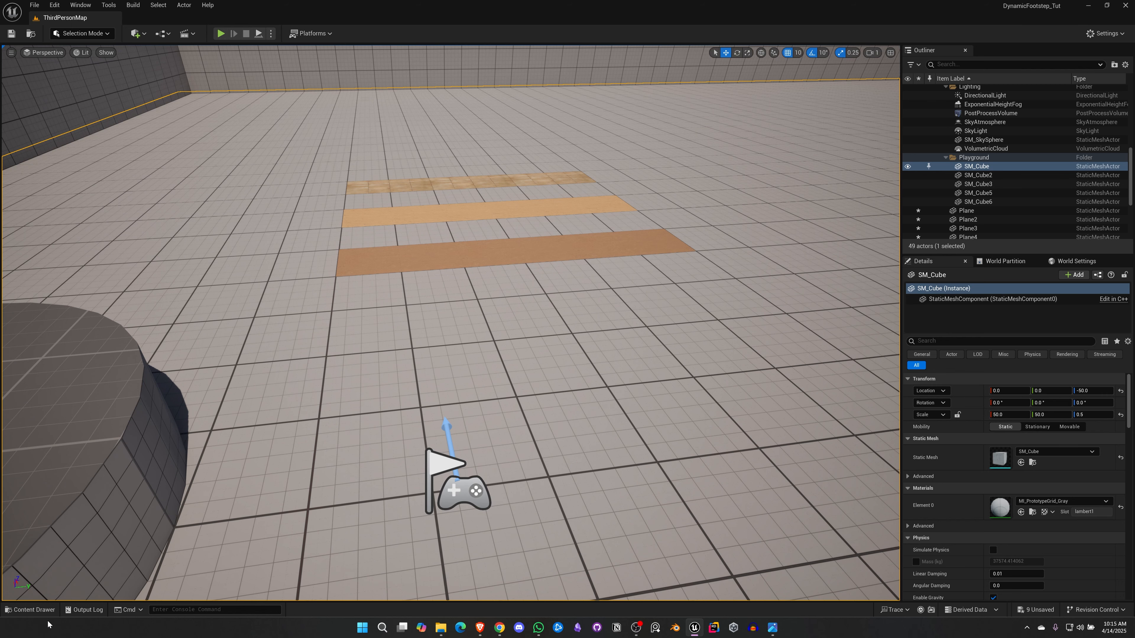
# - Duplicate the SC_Dirt sound cue in the FootSteps folder and name the copy SC_Gravel
pyautogui.click(32, 609)
pyautogui.click(560, 519)
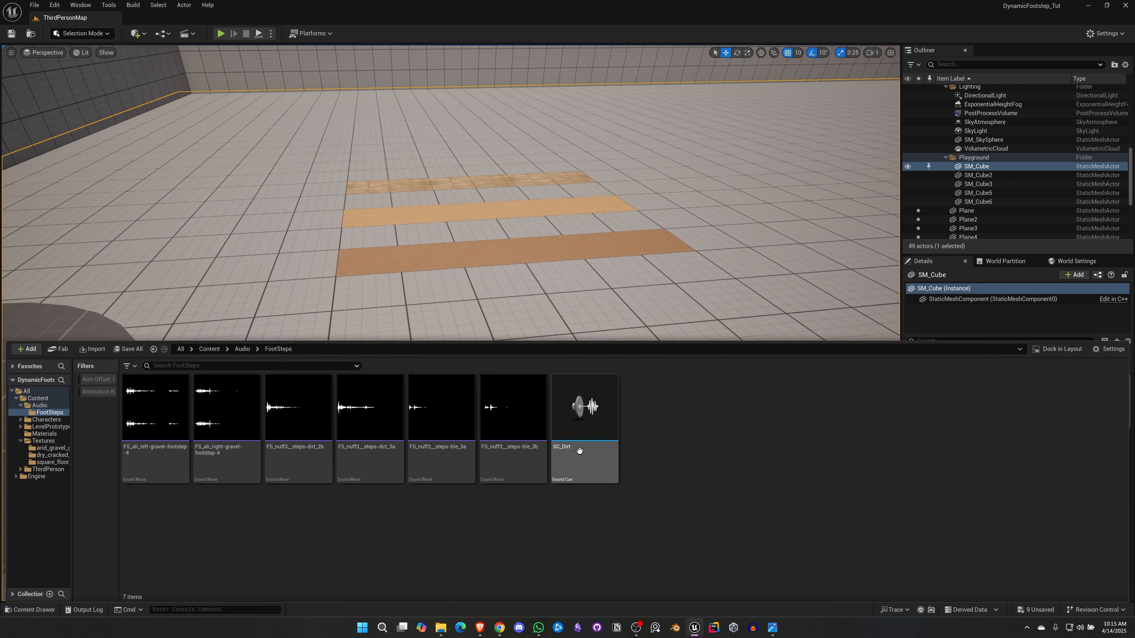
pyautogui.click(581, 460)
pyautogui.hotkey('ctrl', 'd')
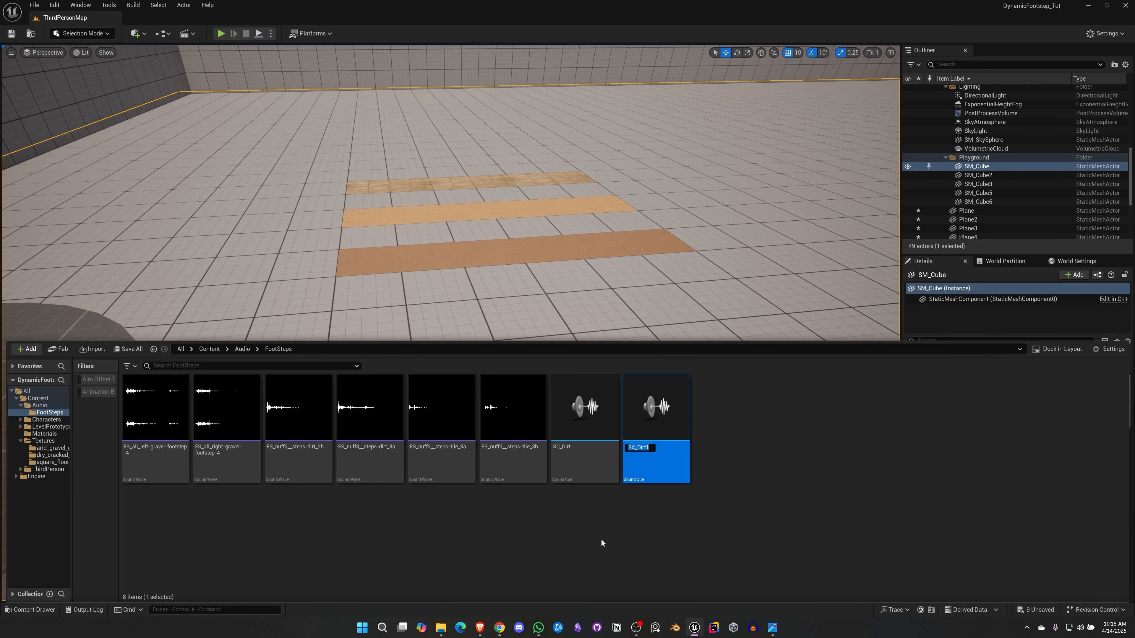
pyautogui.write('SC_Gravel')
pyautogui.press('Return')
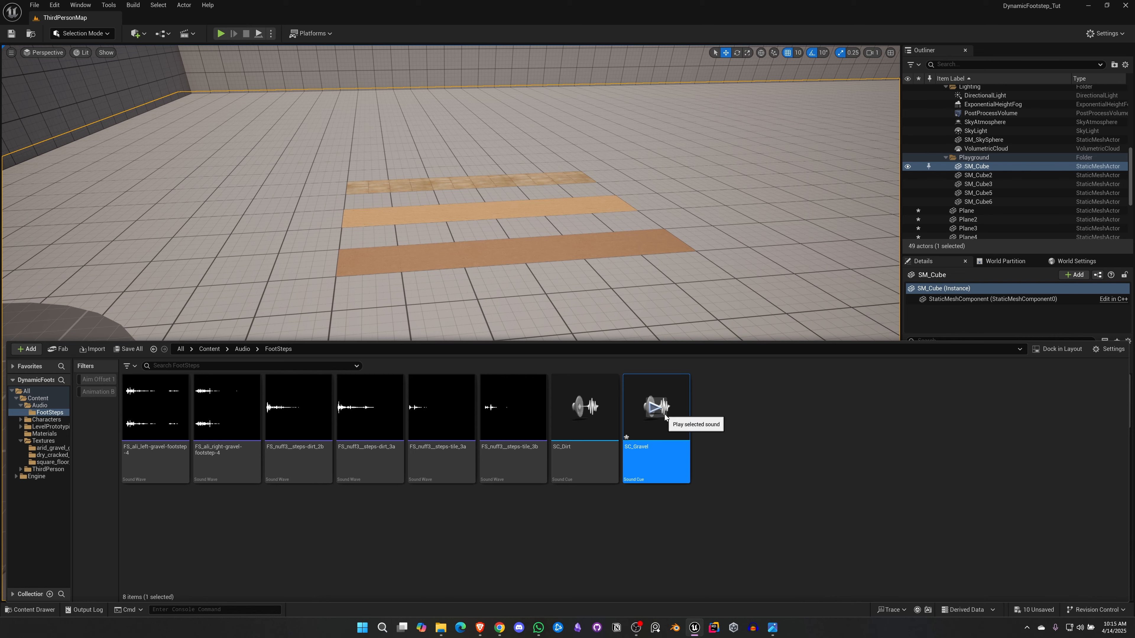
# - Open the SC_Gravel sound cue and delete its two dirt wave players
pyautogui.doubleClick(658, 423)
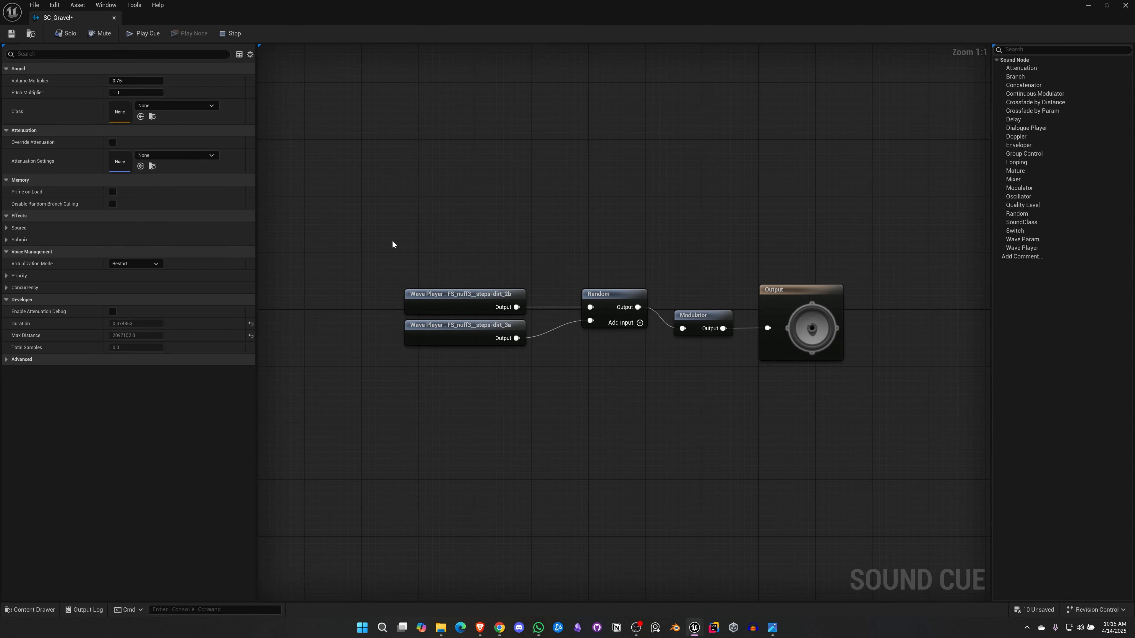
pyautogui.moveTo(392, 241); pyautogui.dragTo(482, 369)
pyautogui.press('Delete')
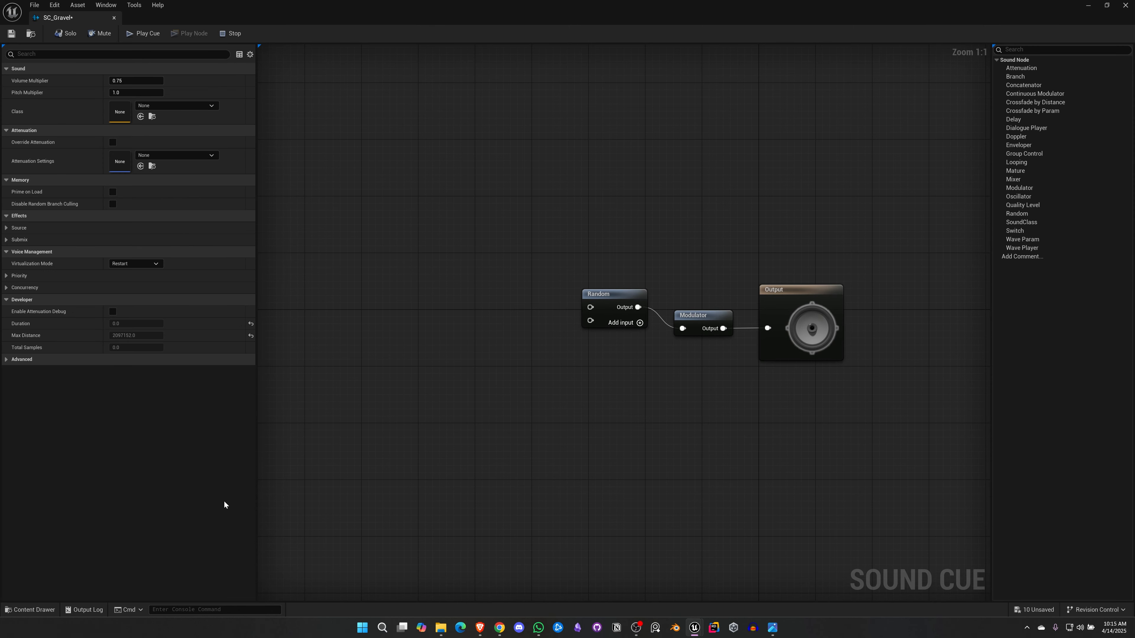
# - Add the FS_ali_left-gravel-footstep-4 and FS_ali_right-gravel-footstep-4 sound waves to SC_Gravel and connect them to the Random node's inputs
pyautogui.click(30, 610)
pyautogui.click(149, 525)
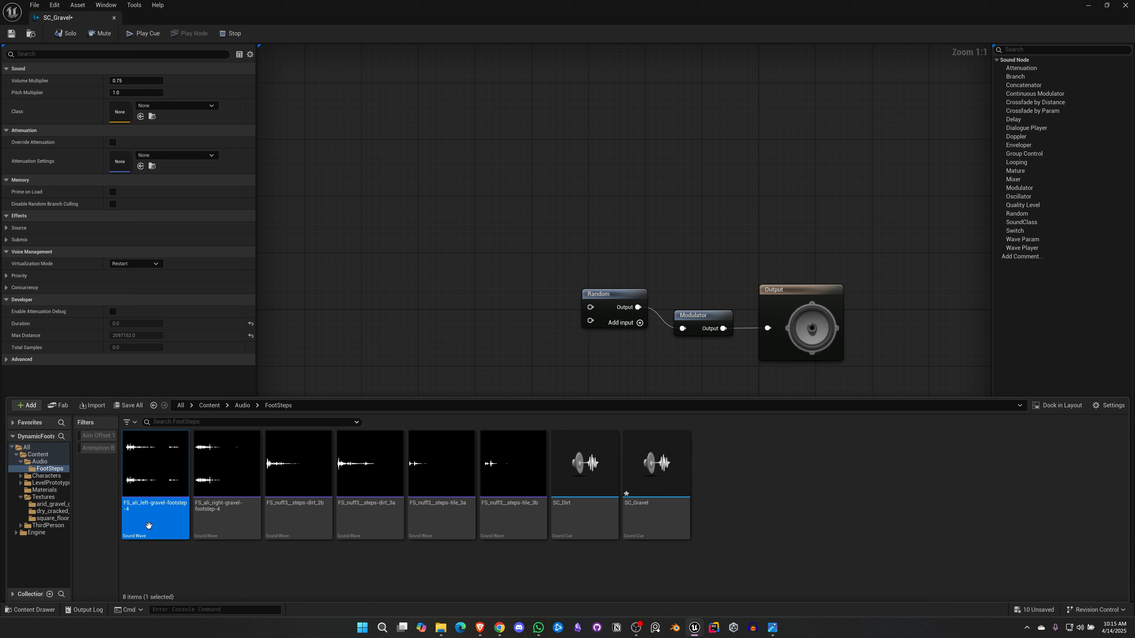
pyautogui.keyDown('ctrl'); pyautogui.click(206, 520); pyautogui.keyUp('ctrl')
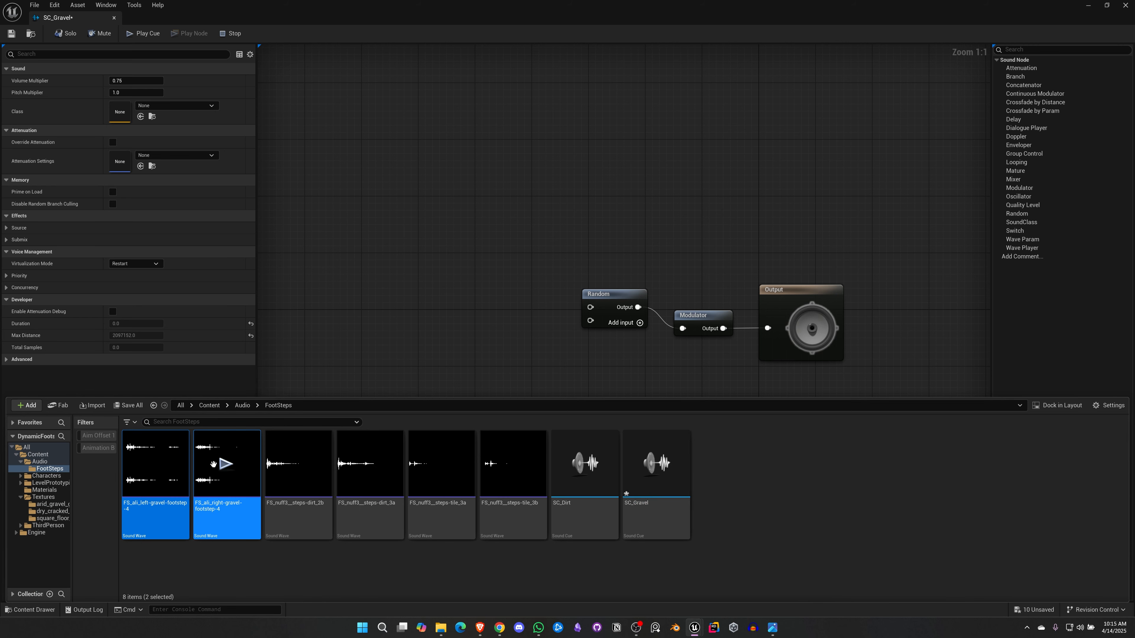
pyautogui.moveTo(213, 464); pyautogui.dragTo(290, 257)
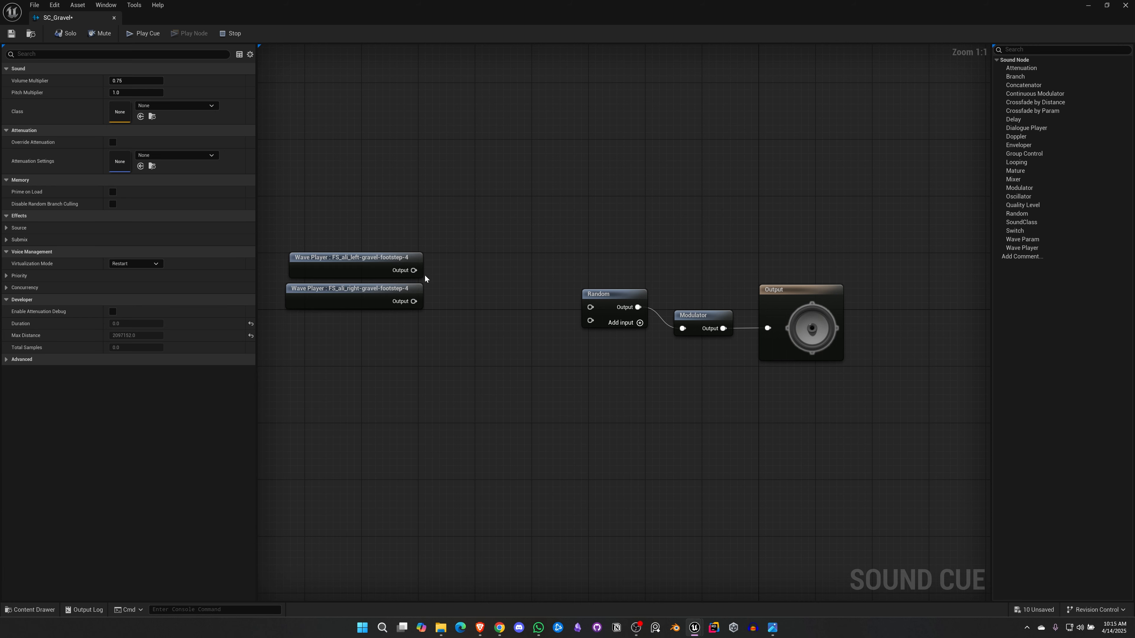
pyautogui.moveTo(414, 270); pyautogui.dragTo(590, 307)
pyautogui.moveTo(414, 301); pyautogui.dragTo(590, 321)
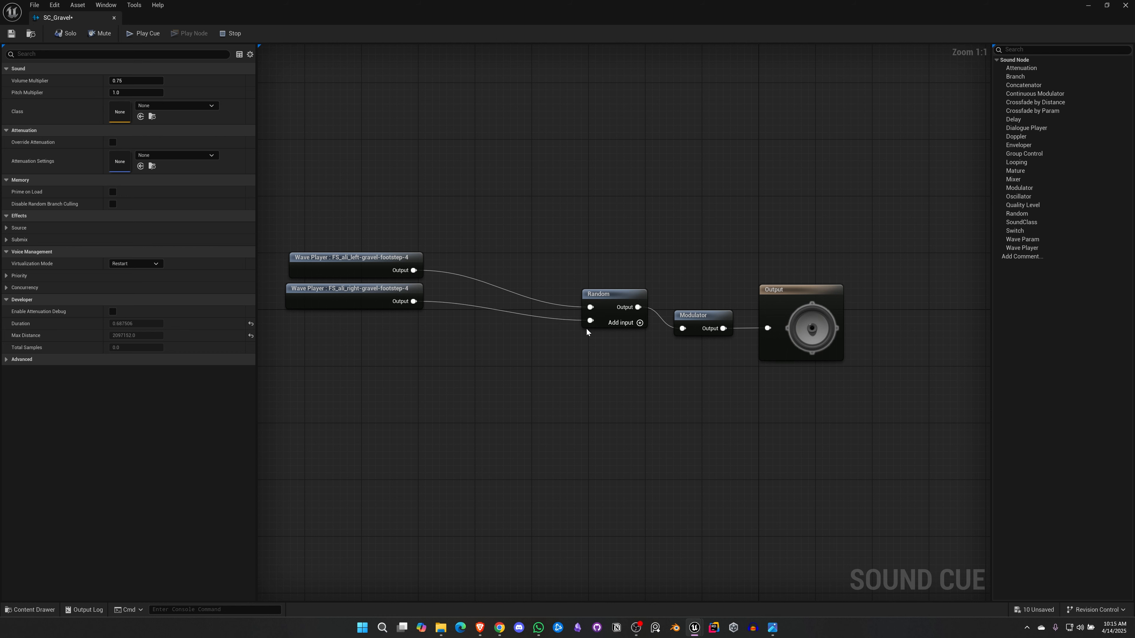
# - Move the Random, Modulator and Output nodes closer to the gravel wave players, then save and close SC_Gravel
pyautogui.moveTo(650, 244); pyautogui.dragTo(822, 372)
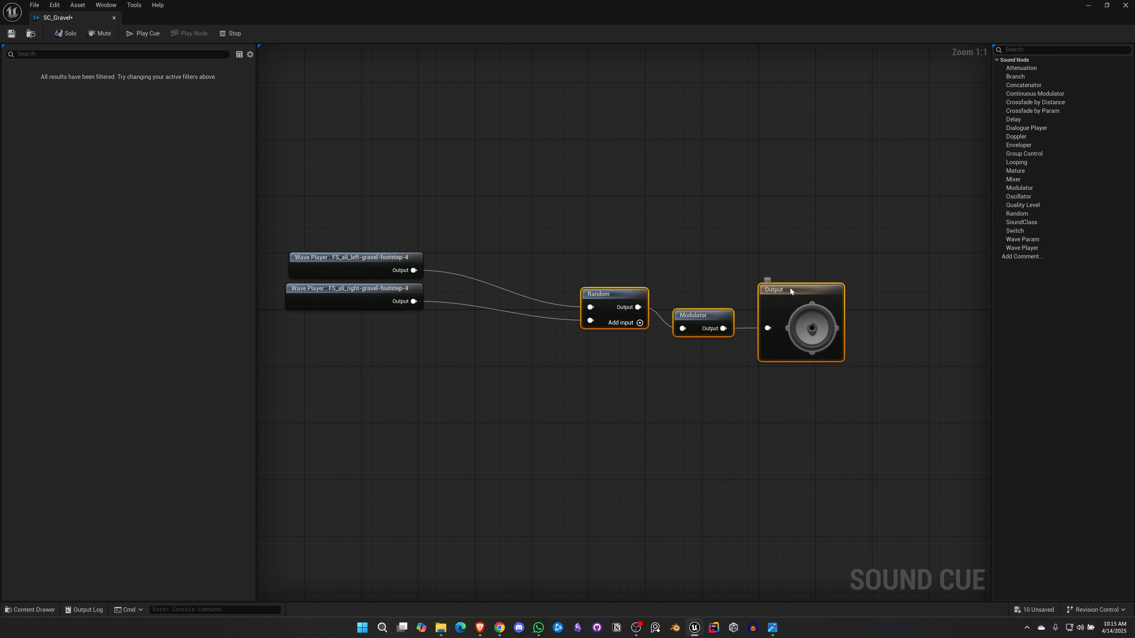
pyautogui.moveTo(790, 288); pyautogui.dragTo(675, 265)
pyautogui.click(500, 345)
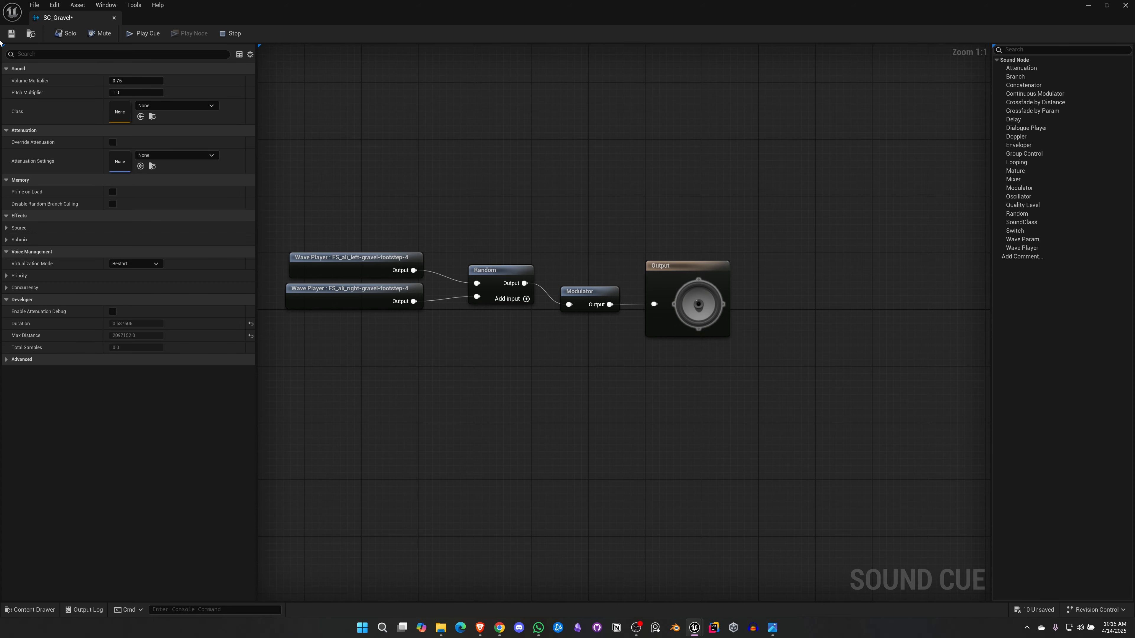
pyautogui.click(7, 36)
pyautogui.click(114, 18)
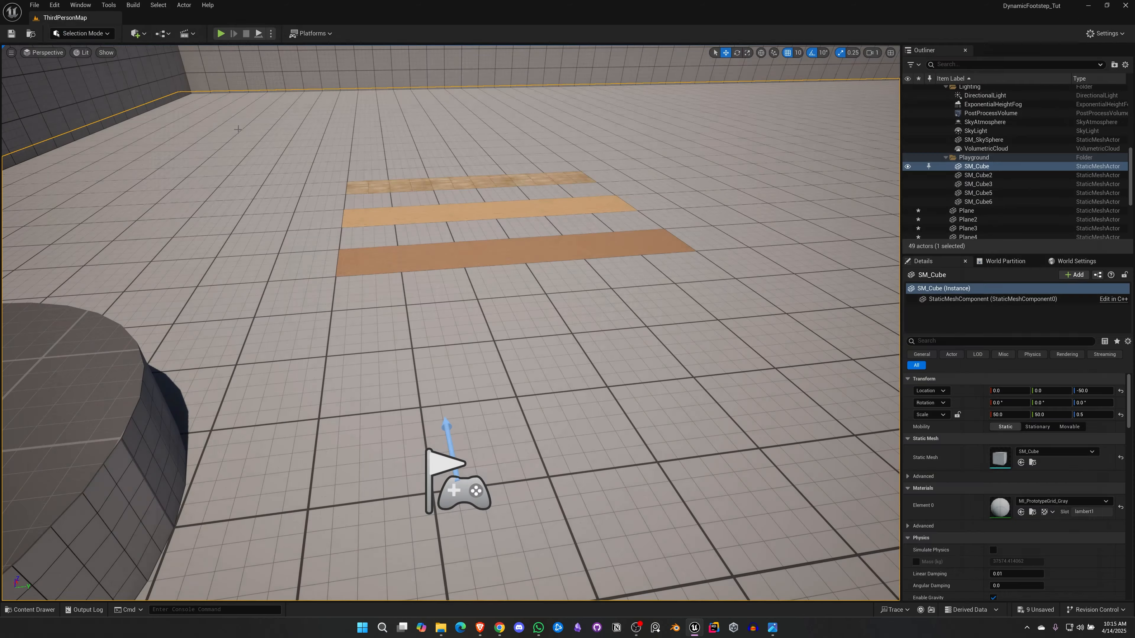
# - Duplicate the SC_Gravel sound cue in the FootSteps folder and name the copy SC_Tile
pyautogui.click(32, 610)
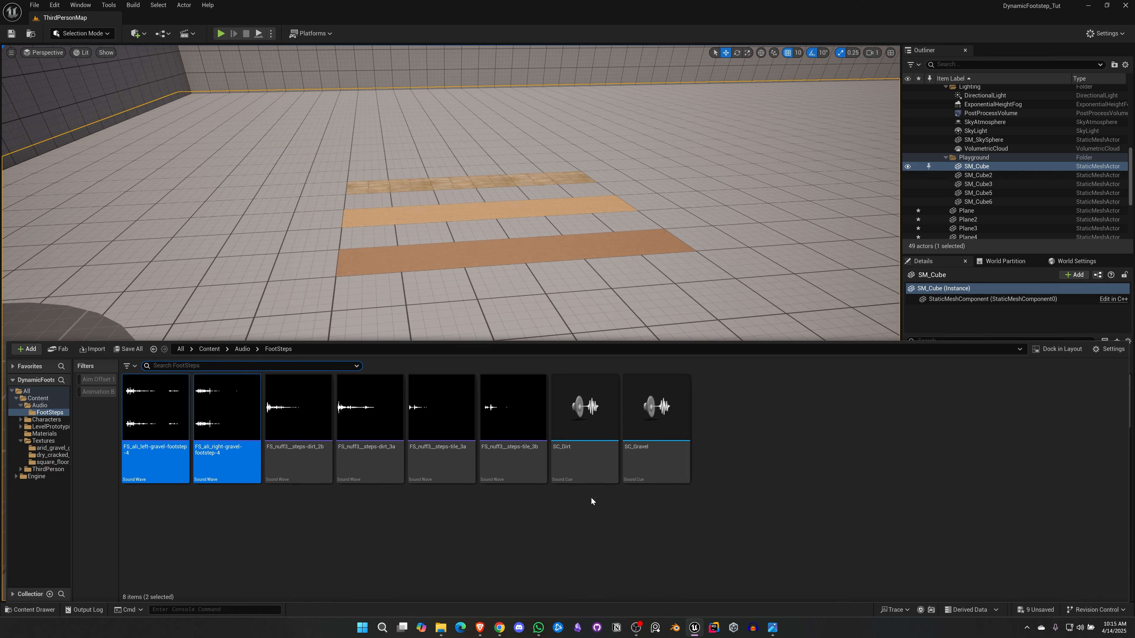
pyautogui.click(655, 429)
pyautogui.hotkey('ctrl', 'd')
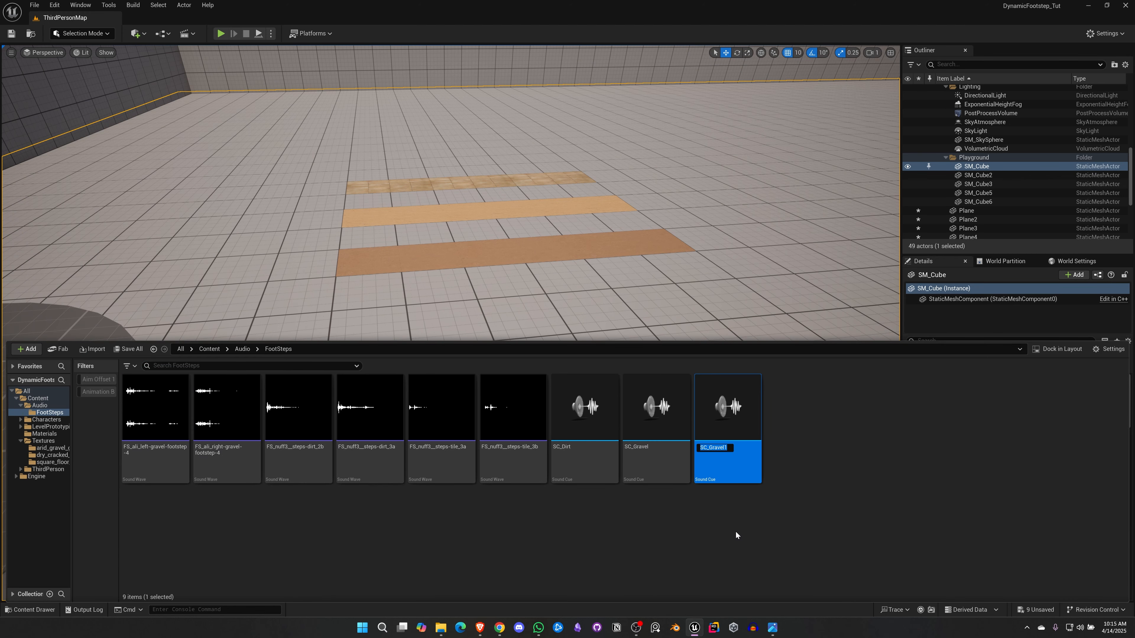
pyautogui.press('End')
pyautogui.press('BackSpace')
pyautogui.press('BackSpace')
pyautogui.press('BackSpace')
pyautogui.press('BackSpace')
pyautogui.press('BackSpace')
pyautogui.press('BackSpace')
pyautogui.press('BackSpace')
pyautogui.write('Tile')
pyautogui.press('Return')
# - Open the SC_Tile sound cue and delete its two gravel wave players
pyautogui.doubleClick(731, 465)
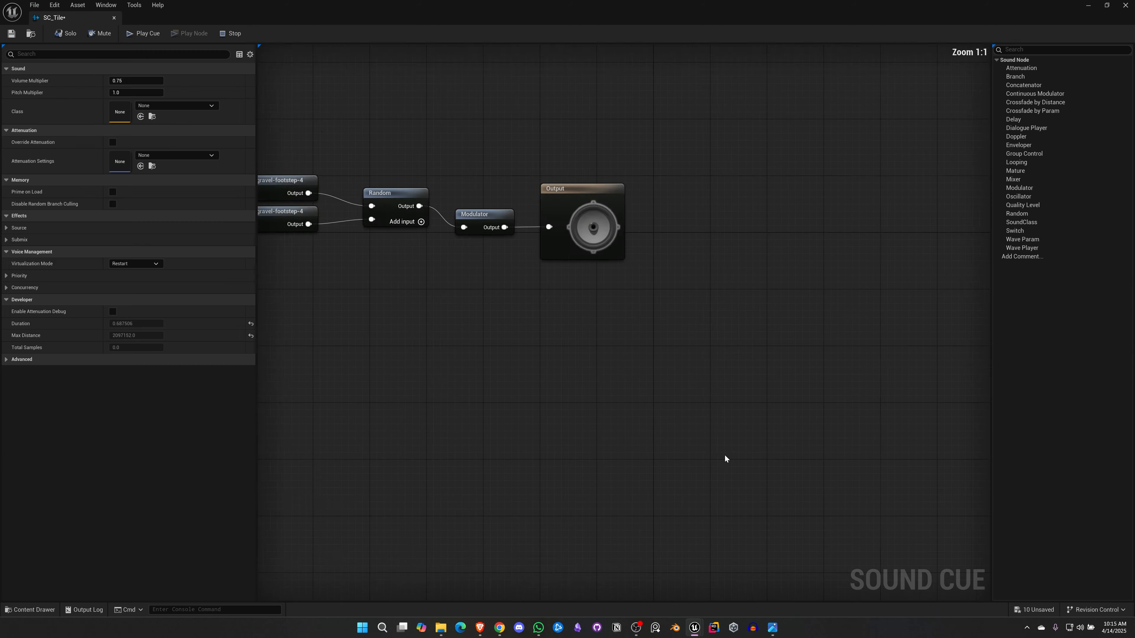
pyautogui.moveTo(389, 246); pyautogui.dragTo(484, 367)
pyautogui.press('Delete')
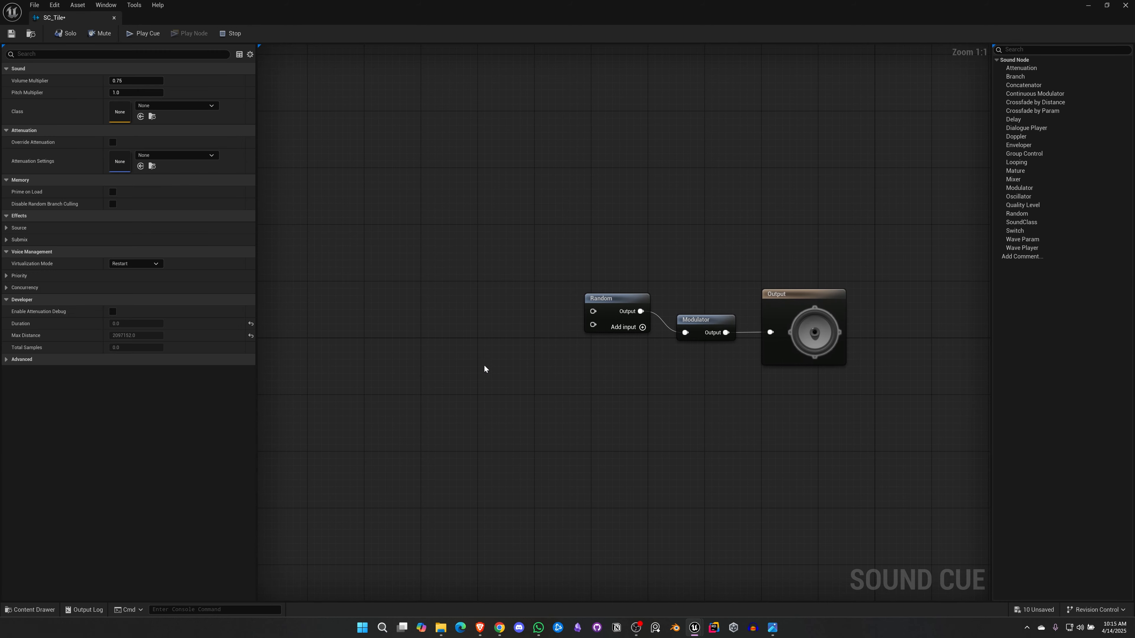
# - Add the FS_nuff3__steps-tile_3a and FS_nuff3__steps-tile_3b sound waves to SC_Tile and connect them to the Random node's inputs
pyautogui.click(32, 609)
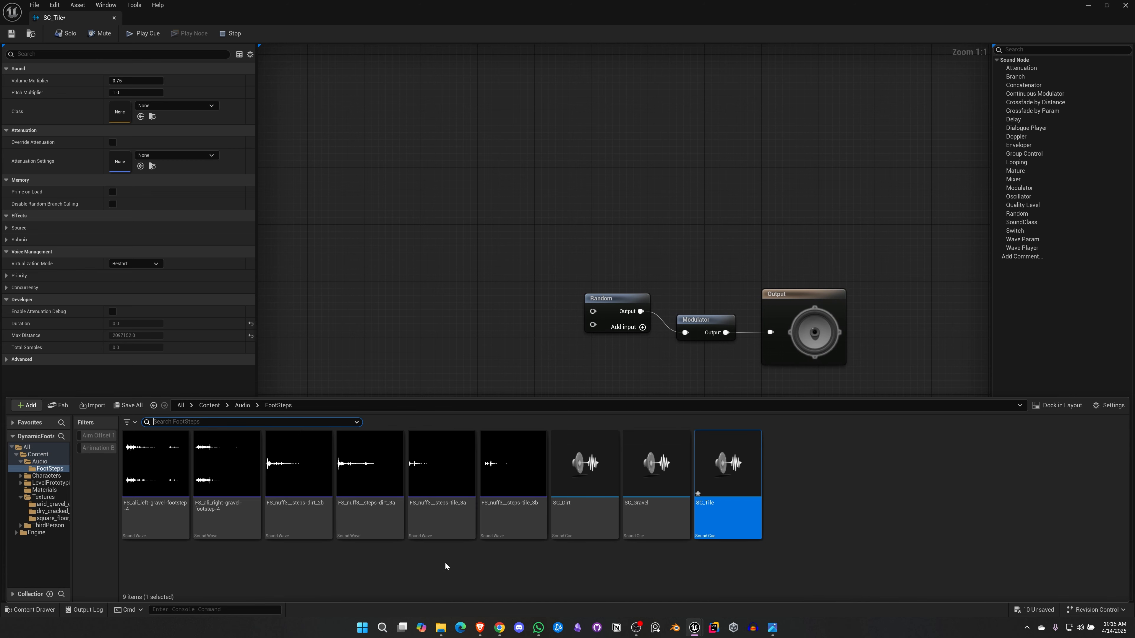
pyautogui.click(455, 528)
pyautogui.keyDown('ctrl'); pyautogui.click(513, 487); pyautogui.keyUp('ctrl')
pyautogui.moveTo(513, 487); pyautogui.dragTo(593, 311)
pyautogui.moveTo(447, 329); pyautogui.dragTo(593, 325)
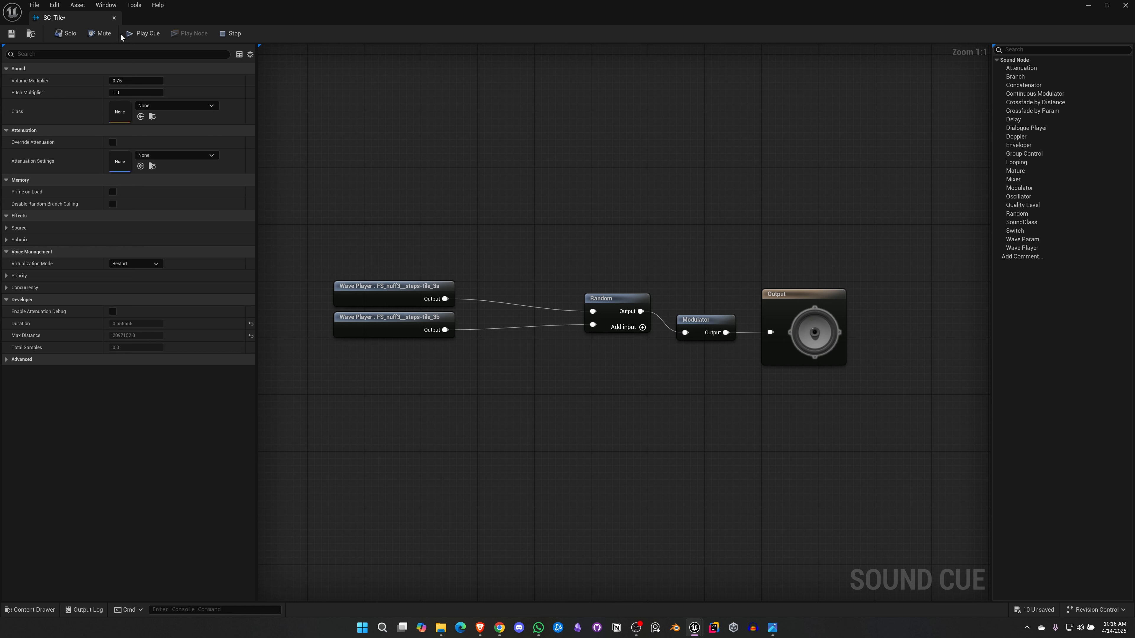
# - Preview the SC_Tile sound cue, then save and close it
pyautogui.click(145, 34)
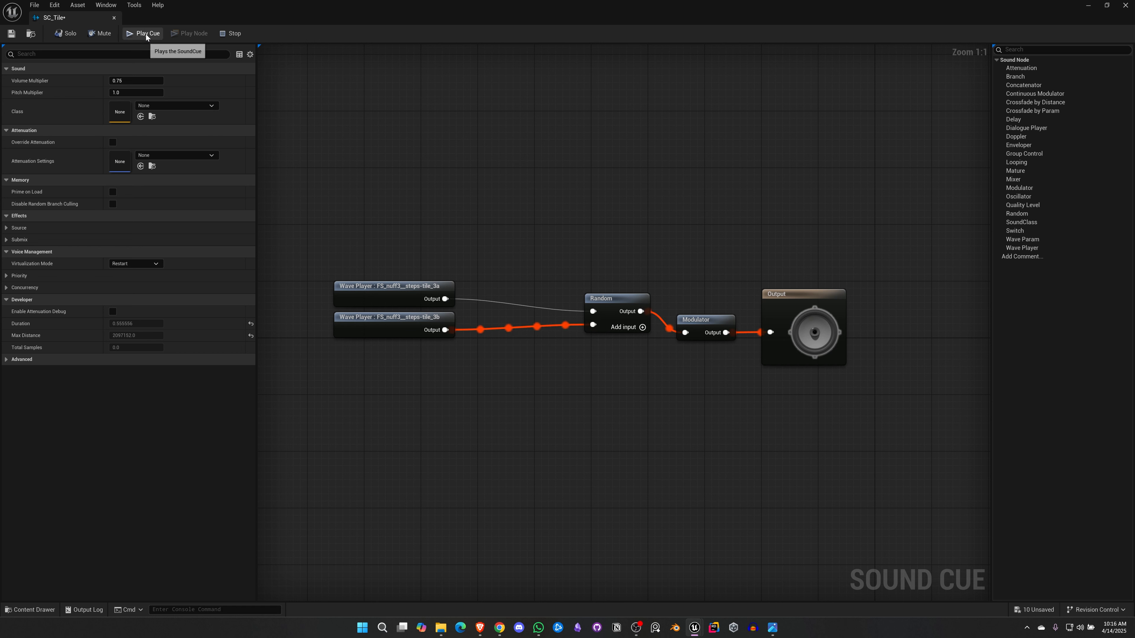
pyautogui.click(11, 33)
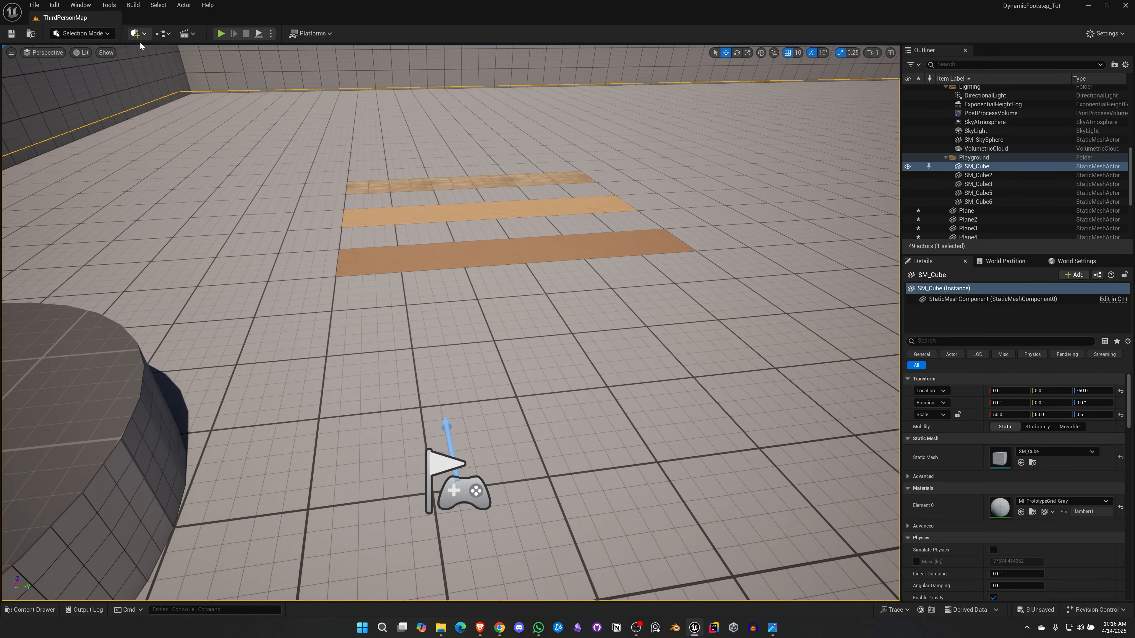
pyautogui.click(114, 17)
# - Browse the Textures content folder and view the textures in arid_gravel_ground_xboiccd_2k
pyautogui.click(30, 609)
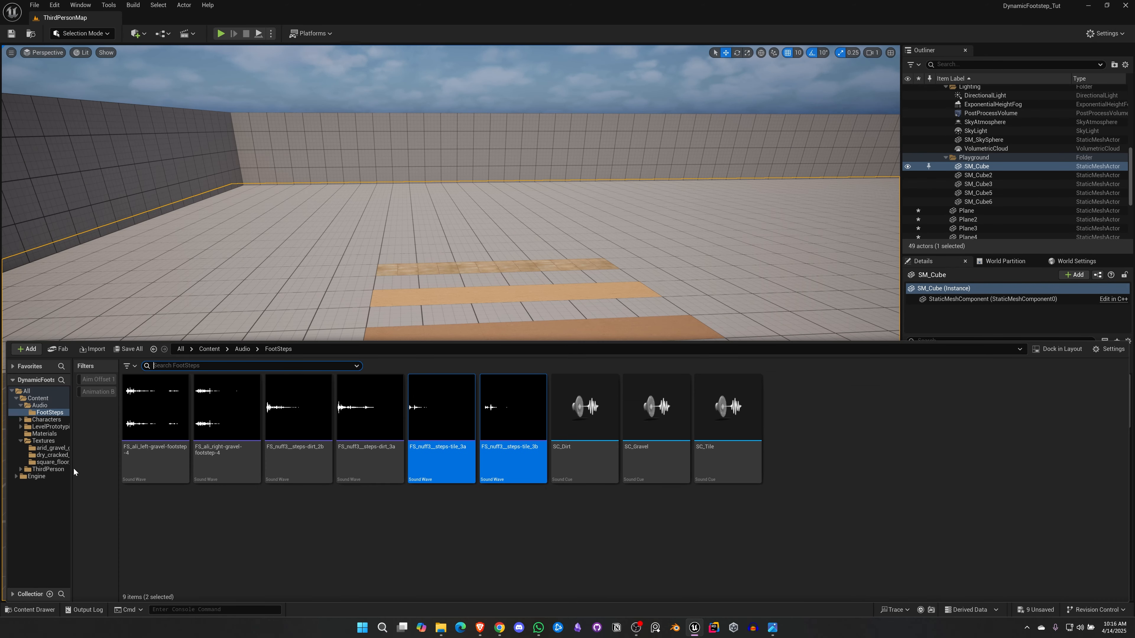
pyautogui.click(44, 441)
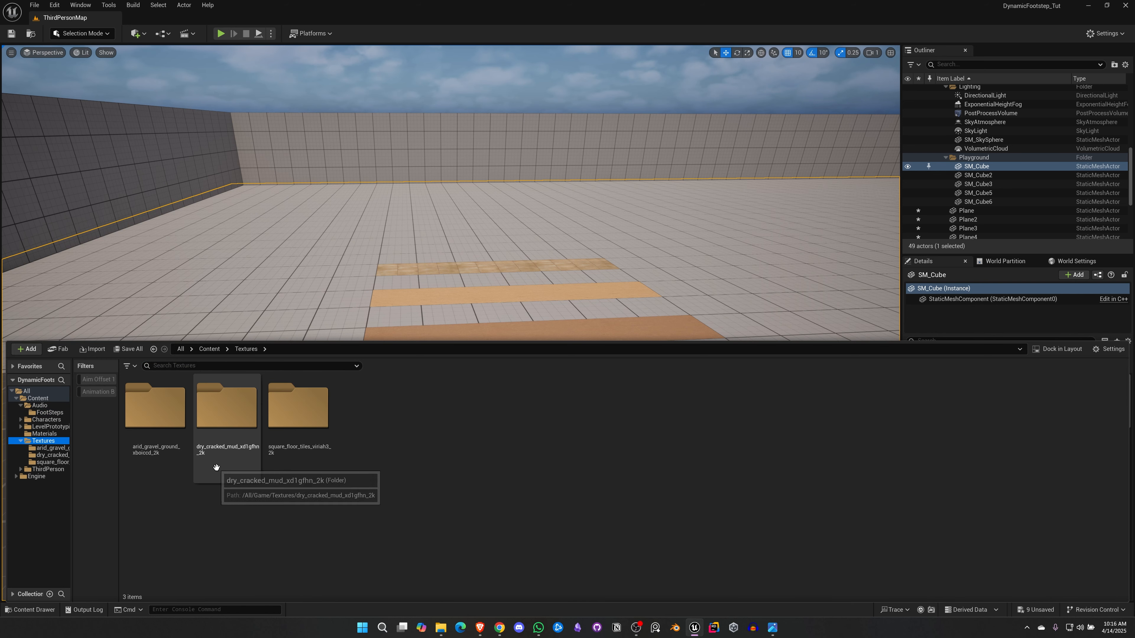
pyautogui.doubleClick(157, 475)
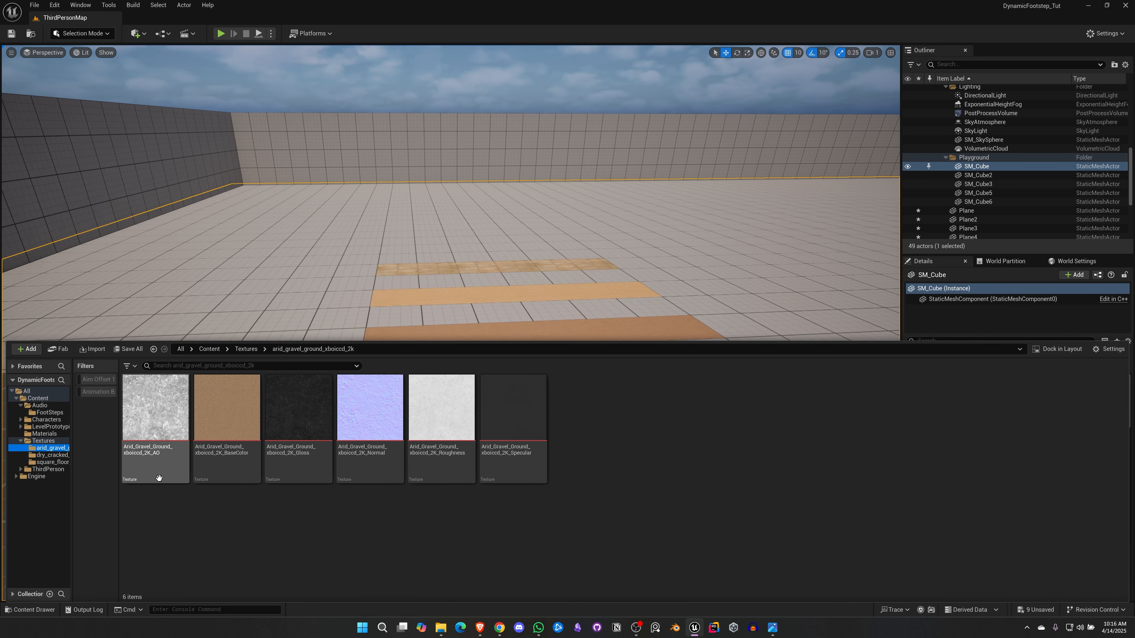
# - Open the M_Dirt material from the Materials folder and view its texture sample graph
pyautogui.click(49, 434)
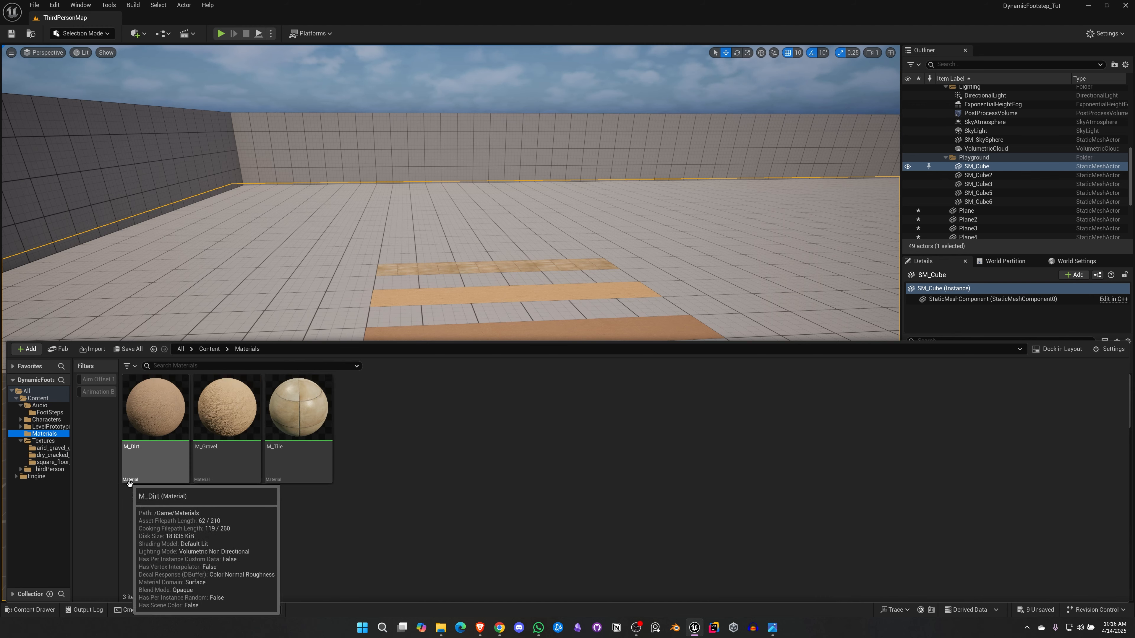
pyautogui.doubleClick(162, 459)
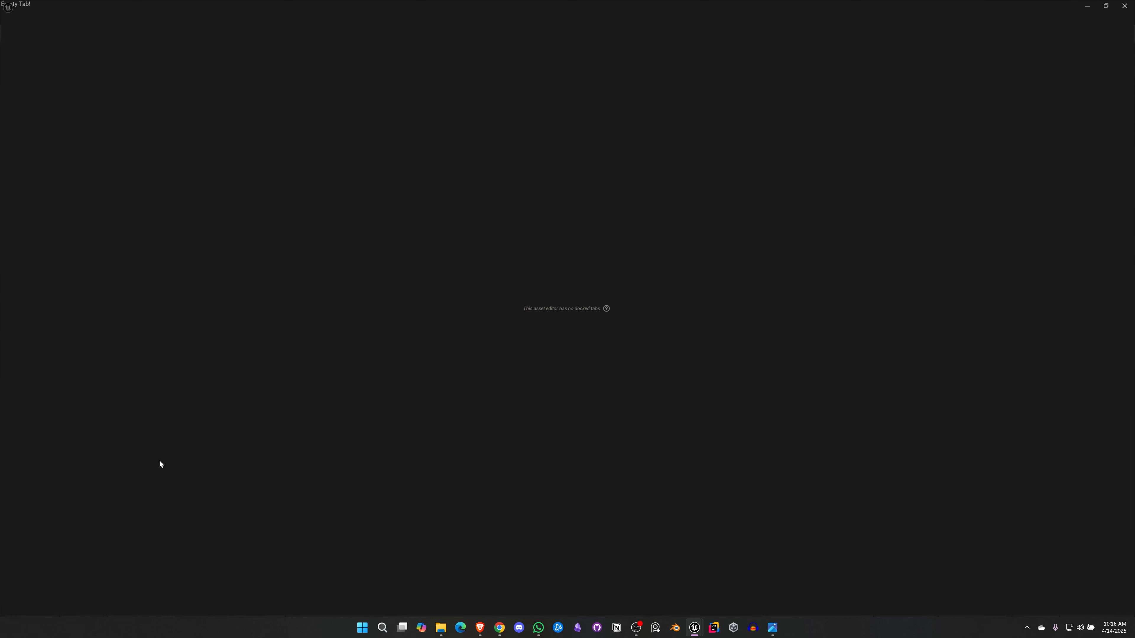
pyautogui.moveTo(520, 427); pyautogui.dragTo(574, 426, button='right')
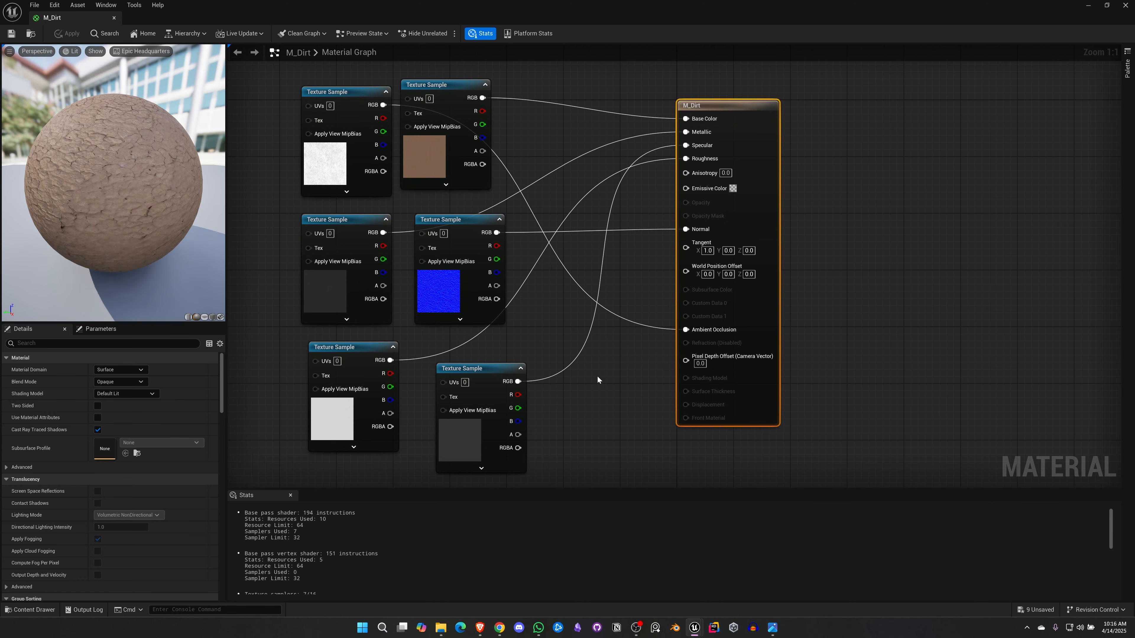
# - Dock the M_Dirt material editor beside the level's tab and return to ThirdPersonMap
pyautogui.scroll(-2, 602, 398)
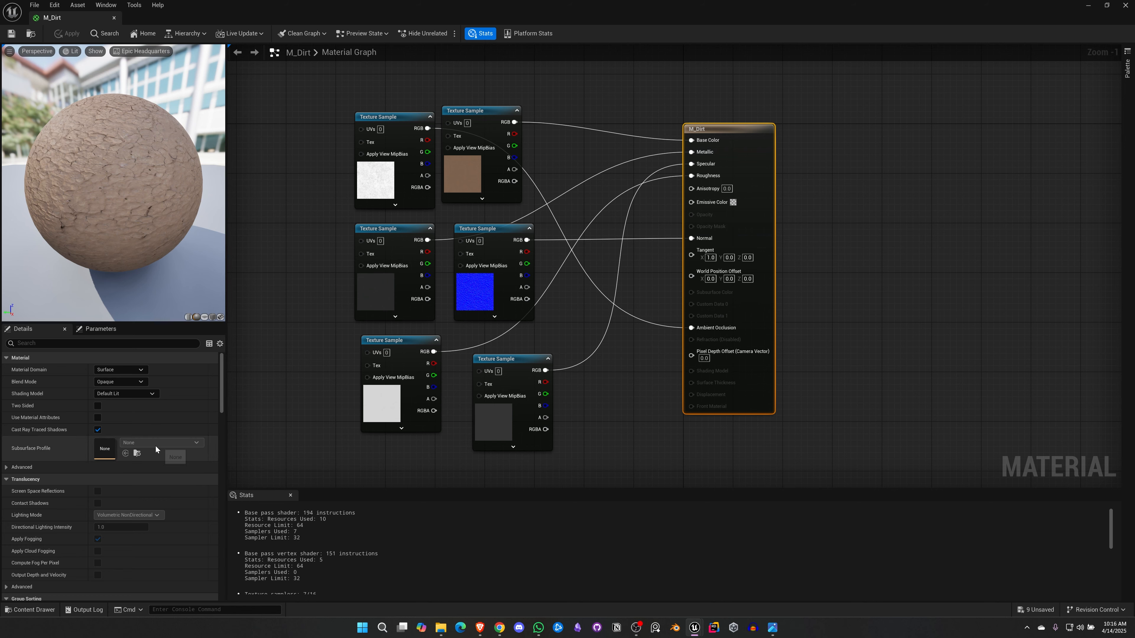
pyautogui.moveTo(82, 18); pyautogui.dragTo(155, 19)
pyautogui.click(77, 17)
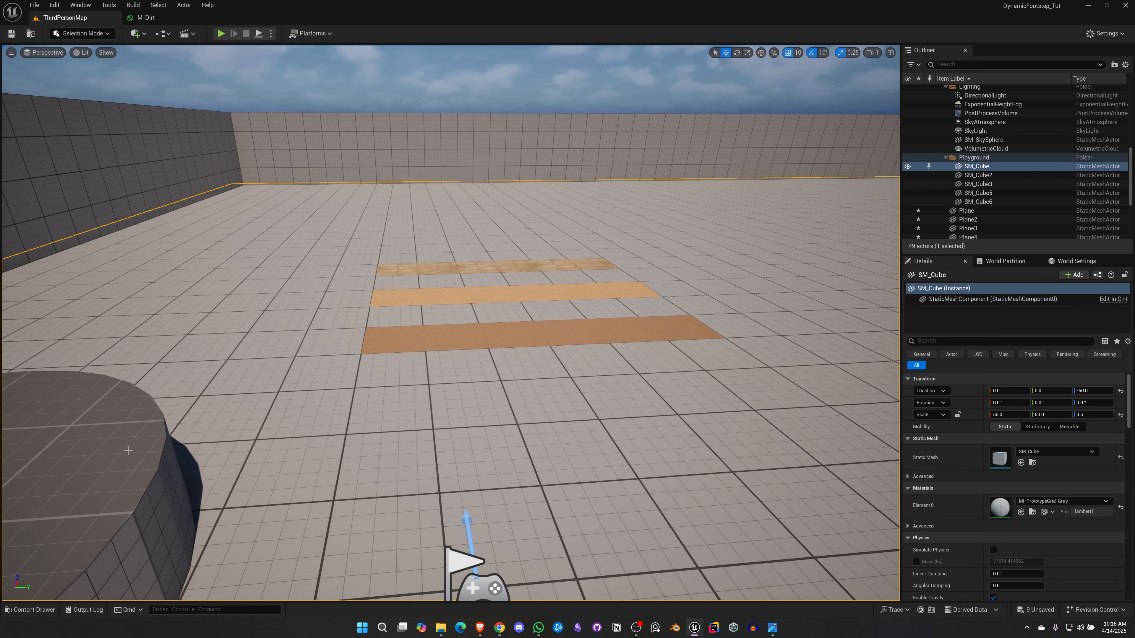
# - Create a physical material of class PhysicalMaterial named PM_Dirt in the Materials folder
pyautogui.click(48, 610)
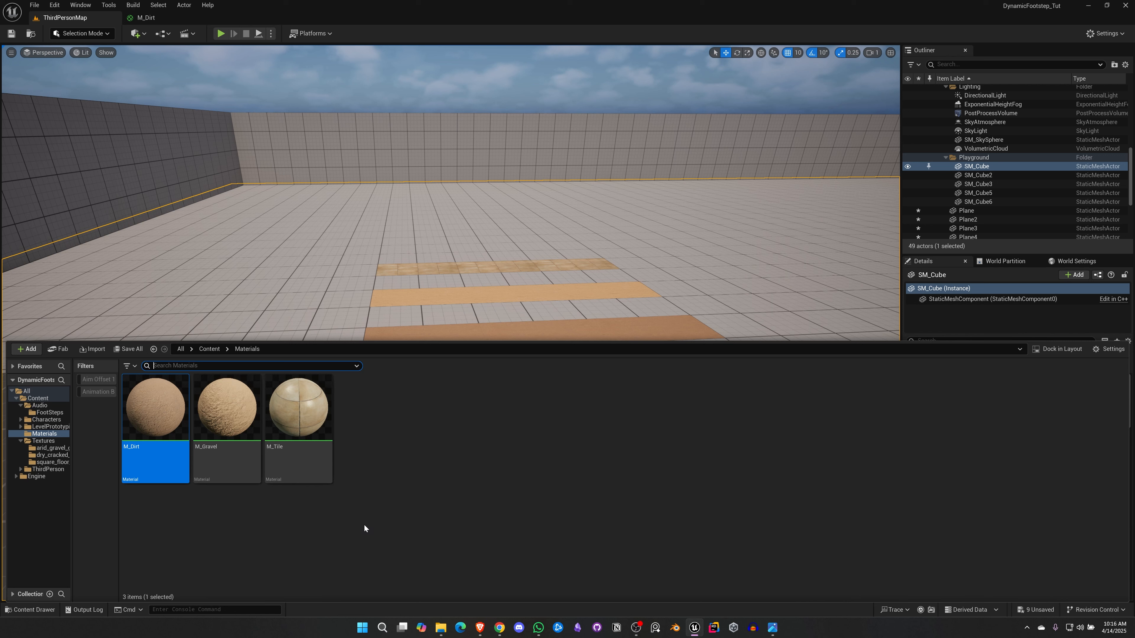
pyautogui.click(390, 500)
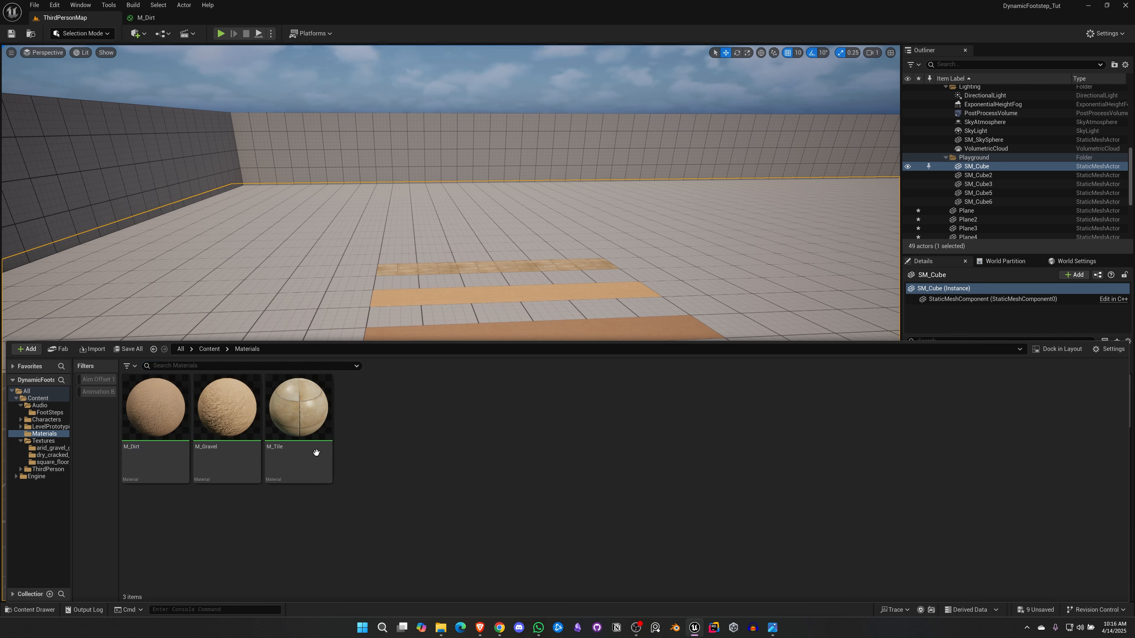
pyautogui.rightClick(384, 449)
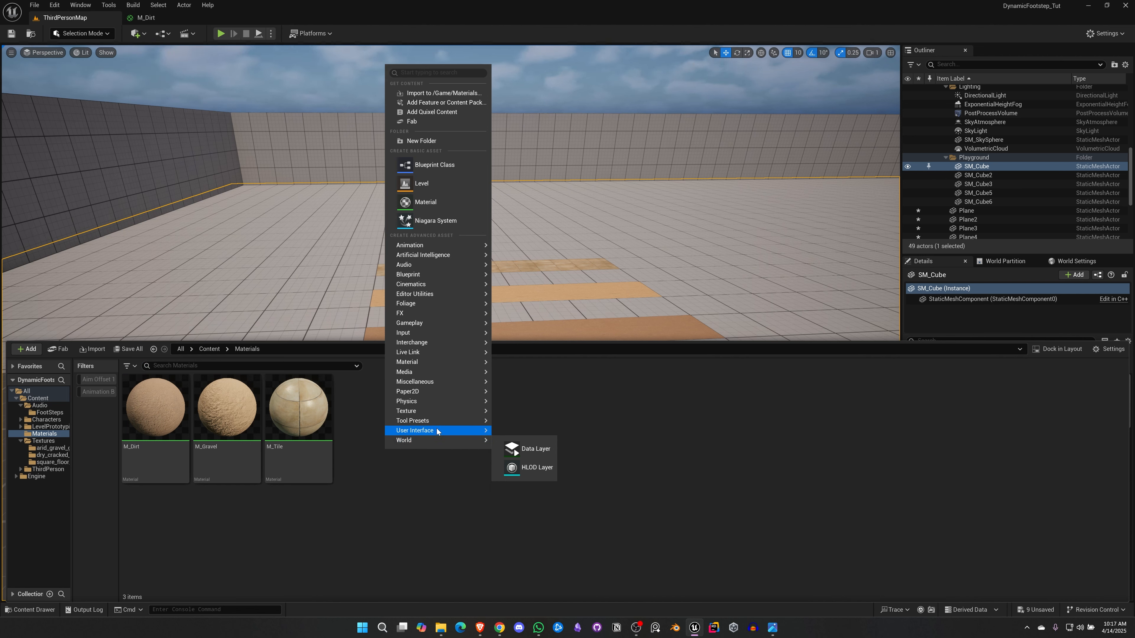
pyautogui.moveTo(461, 314)
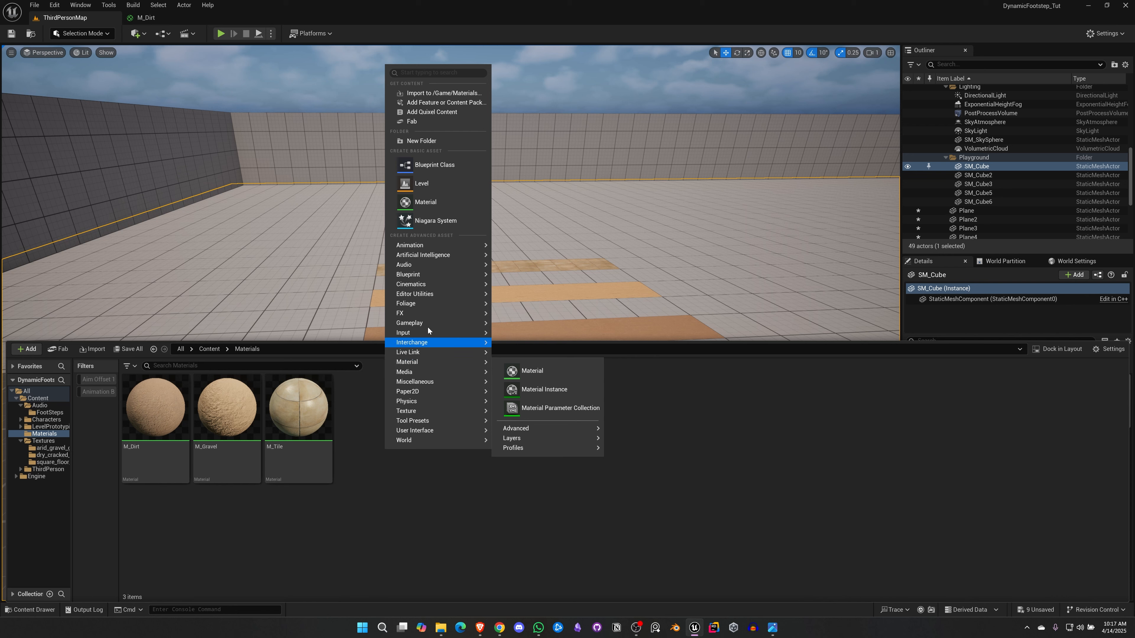
pyautogui.moveTo(421, 403)
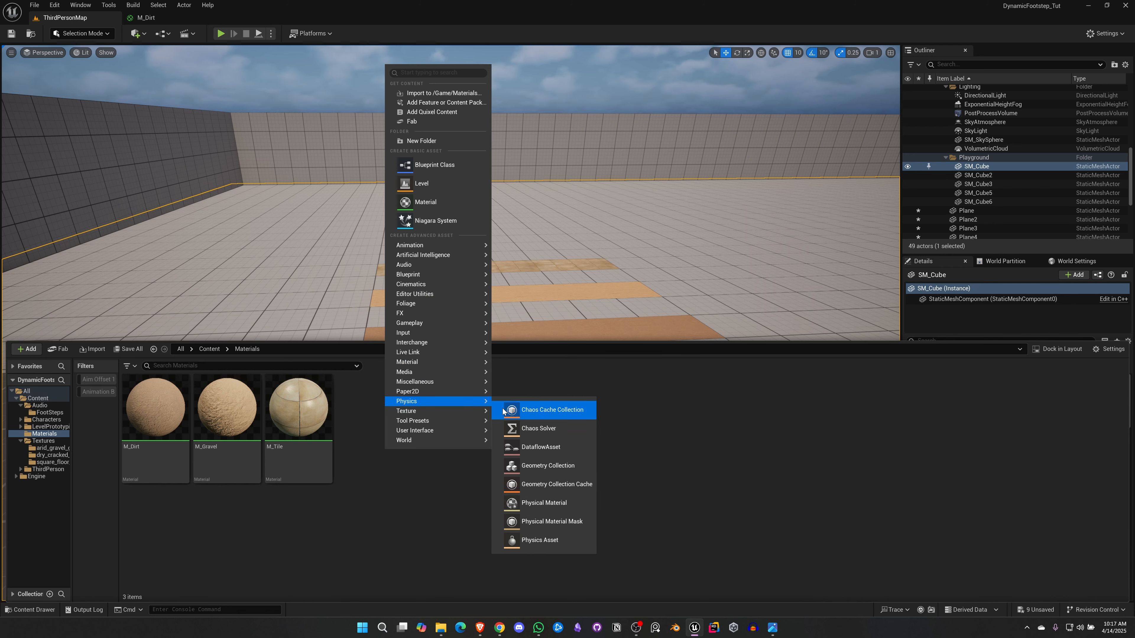
pyautogui.click(553, 502)
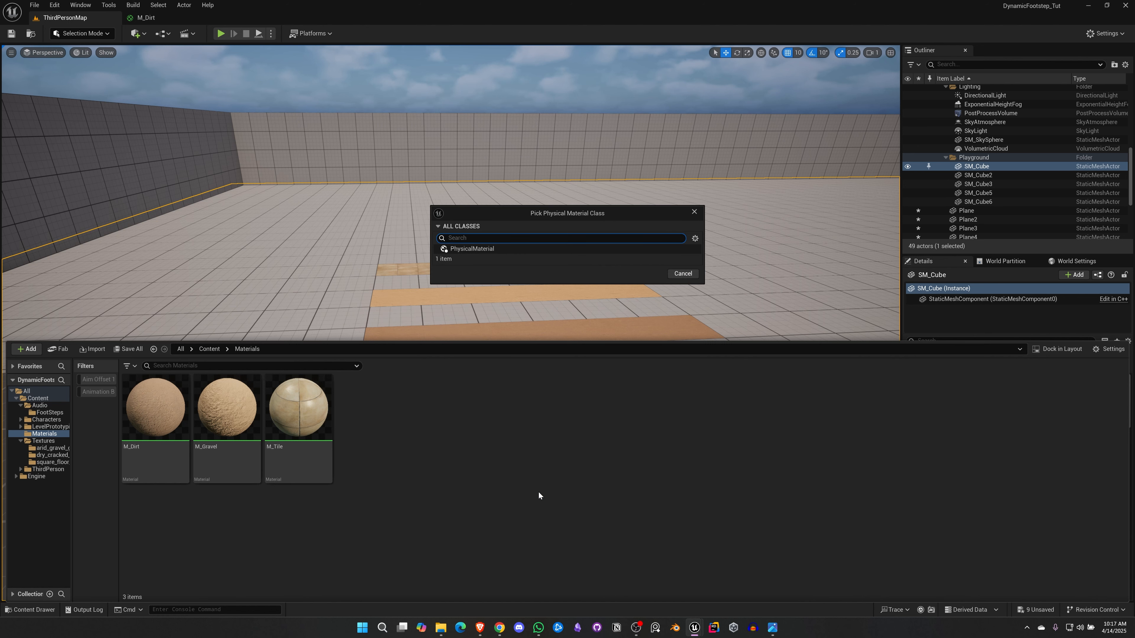
pyautogui.click(479, 249)
pyautogui.click(648, 274)
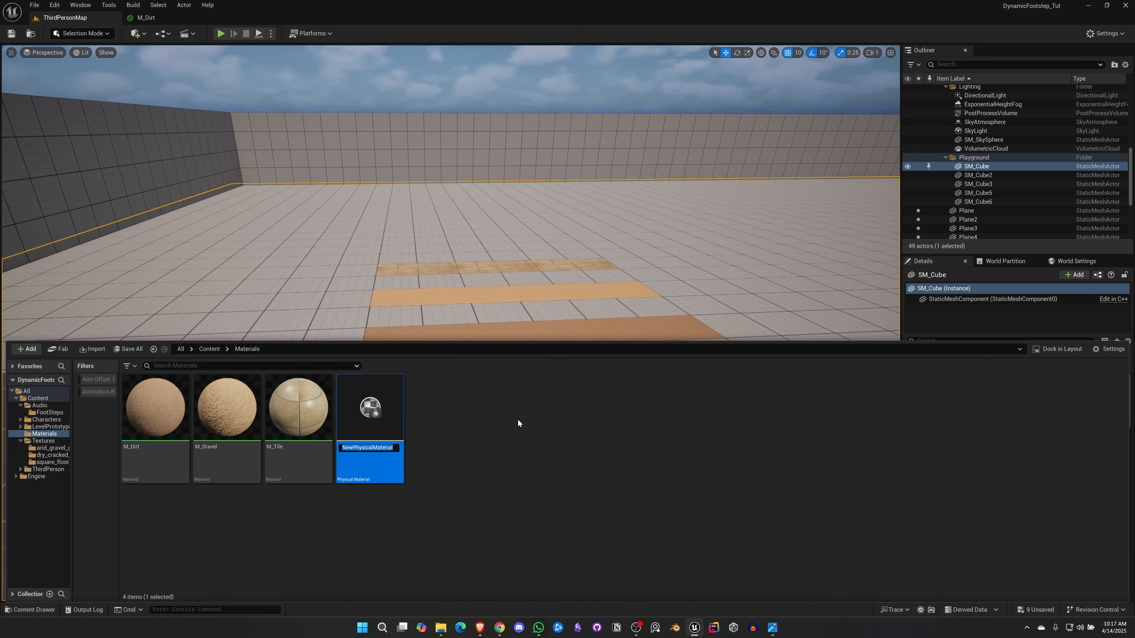
pyautogui.write('PM_Dirt')
pyautogui.press('Return')
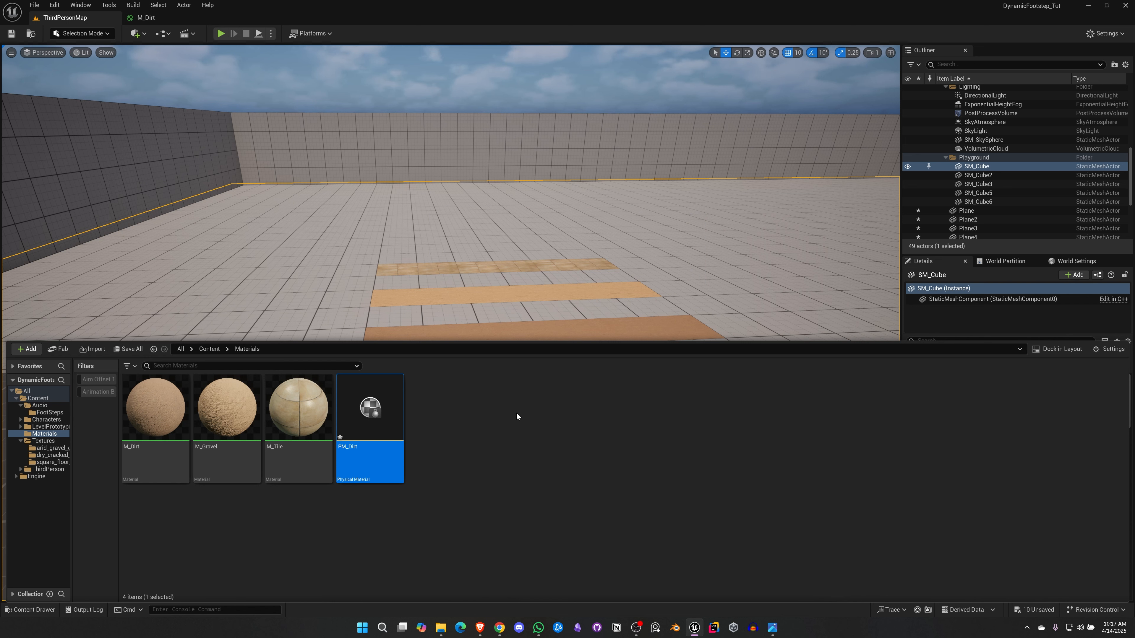
# - Duplicate the PM_Dirt physical material and name the copy PM_Gravel
pyautogui.hotkey('ctrl', 'd')
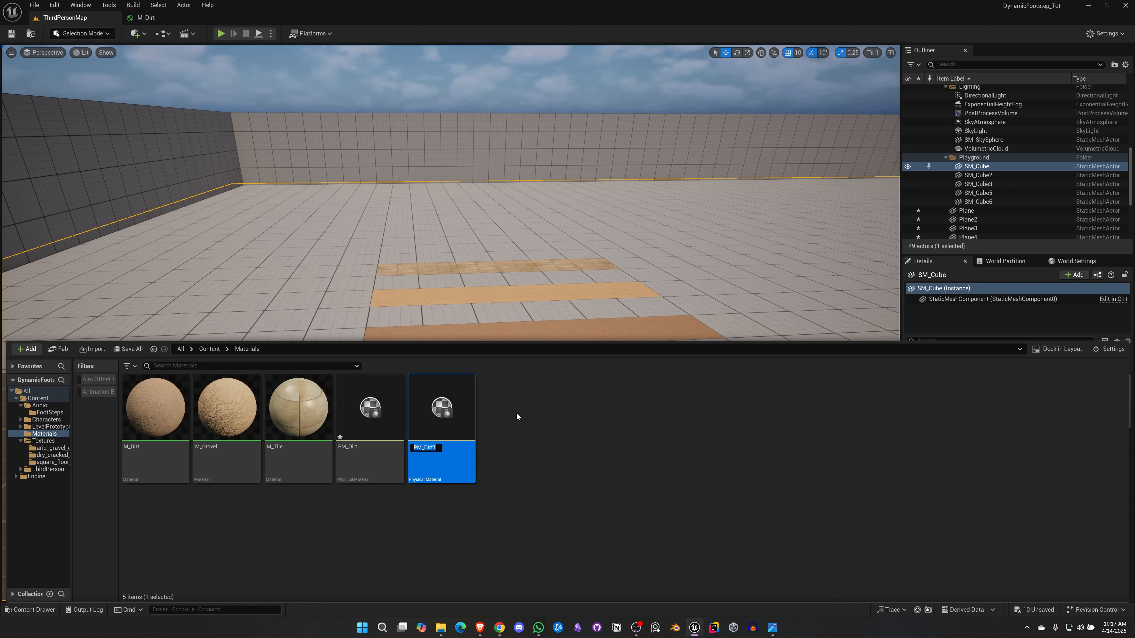
pyautogui.press('End')
pyautogui.press('BackSpace')
pyautogui.press('BackSpace')
pyautogui.press('BackSpace')
pyautogui.press('BackSpace')
pyautogui.press('BackSpace')
pyautogui.write('Gravel')
pyautogui.press('Return')
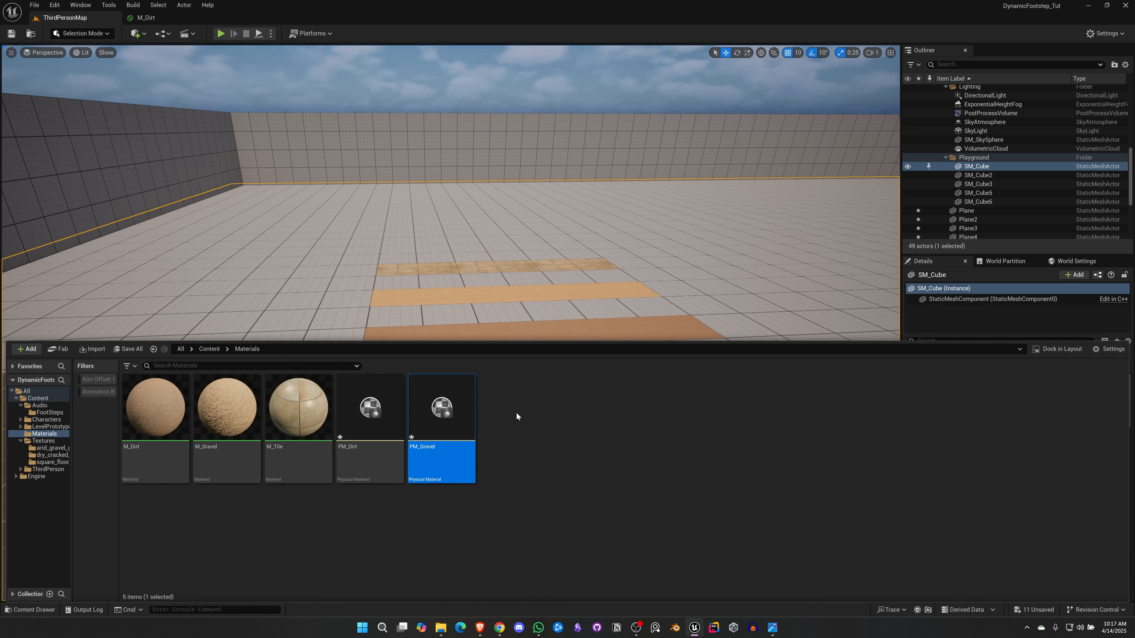
# - Duplicate the PM_Gravel physical material and name the copy PM_Tile
pyautogui.hotkey('ctrl', 'd')
pyautogui.press('End')
pyautogui.press('BackSpace')
pyautogui.press('BackSpace')
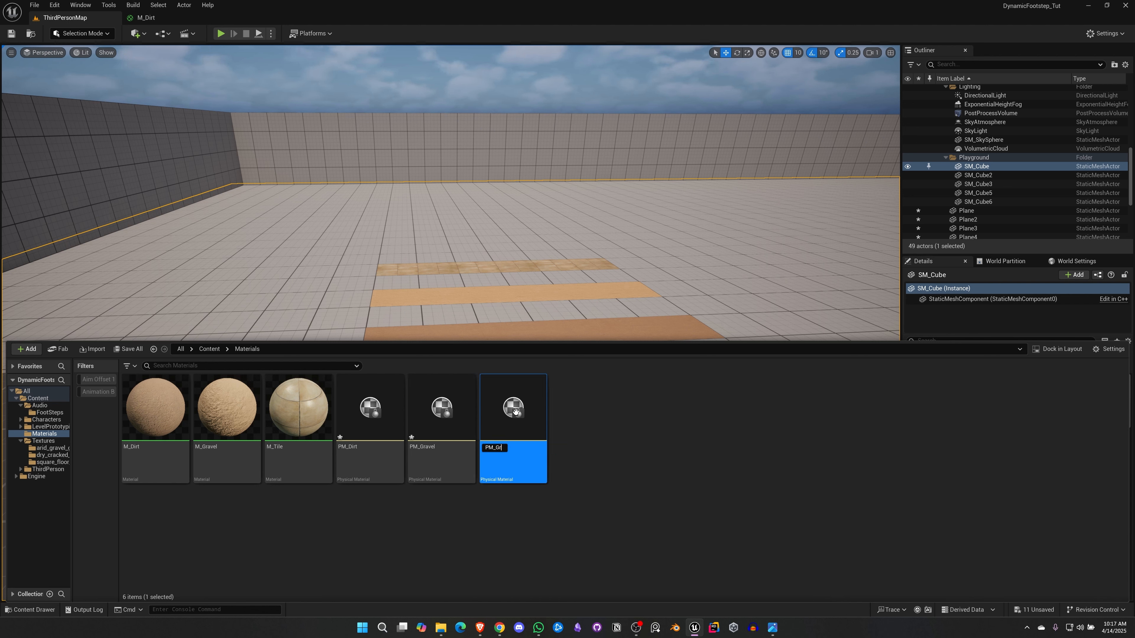
pyautogui.write('Tile')
pyautogui.press('Return')
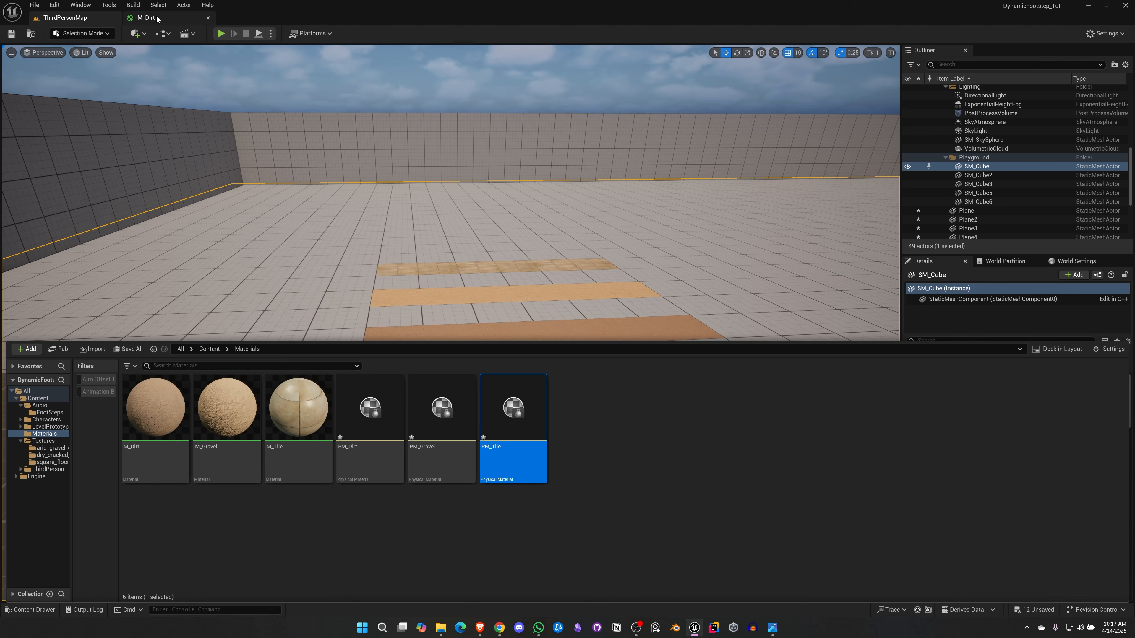
# - Open the M_Gravel and M_Tile materials from the Materials folder for editing
pyautogui.doubleClick(226, 413)
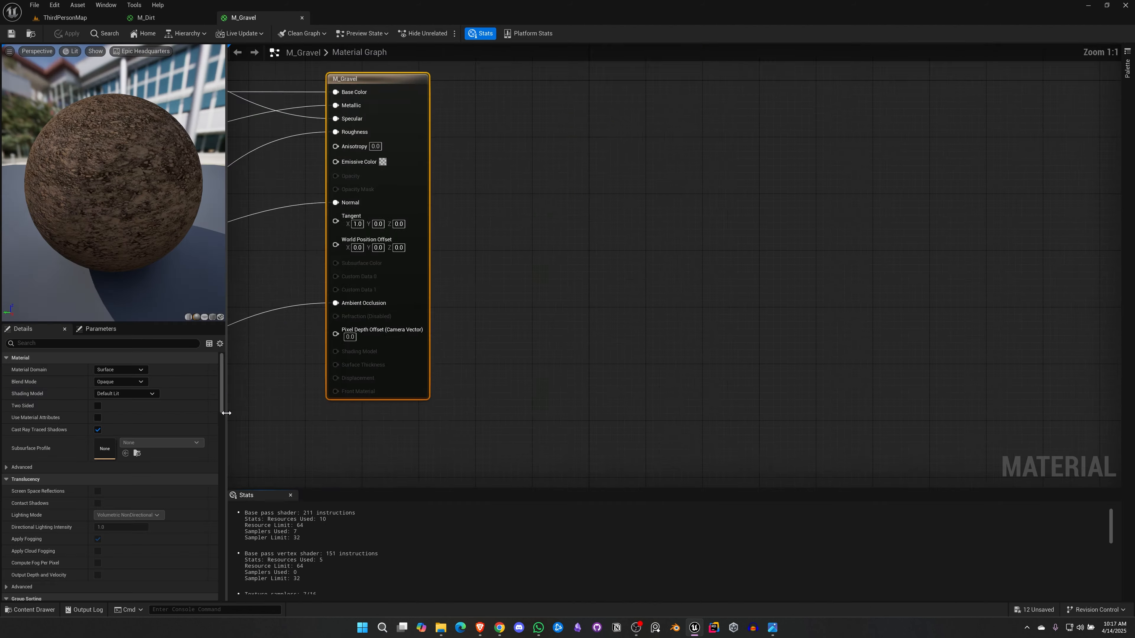
pyautogui.click(65, 18)
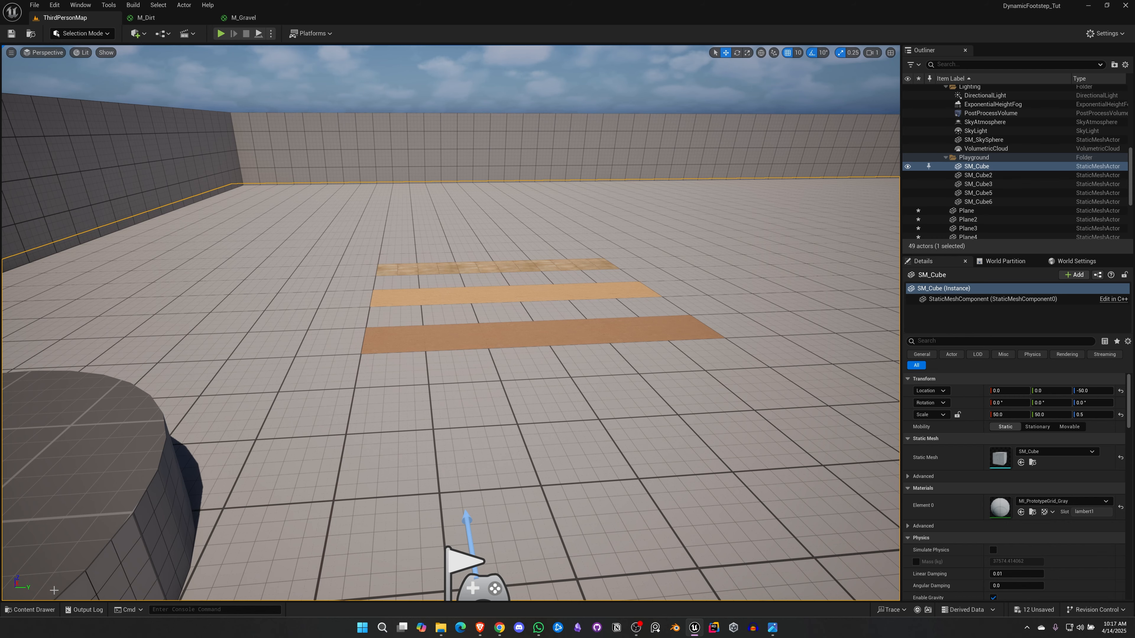
pyautogui.click(31, 609)
pyautogui.click(291, 406)
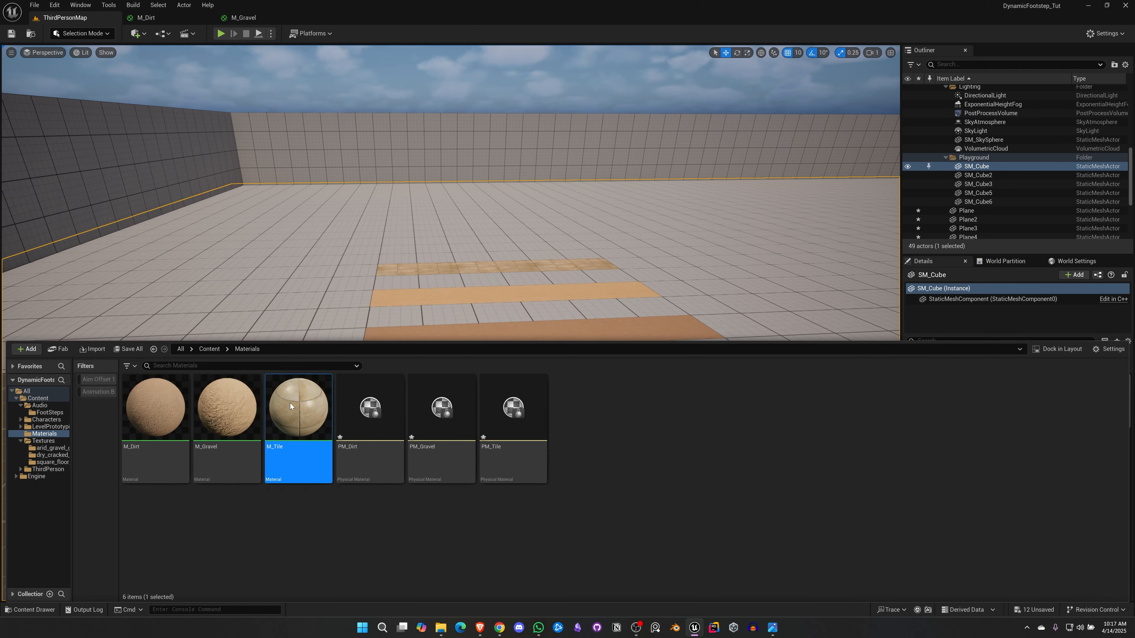
pyautogui.doubleClick(290, 406)
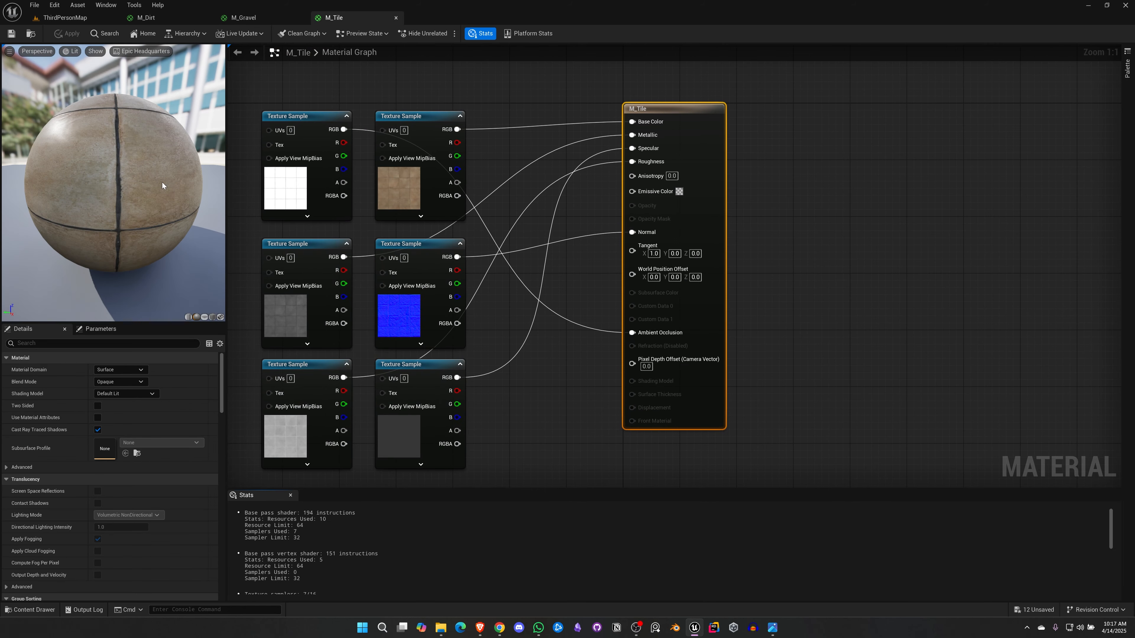
# - Assign PM_Dirt as the Phys Material of the M_Dirt material and apply the change
pyautogui.click(146, 17)
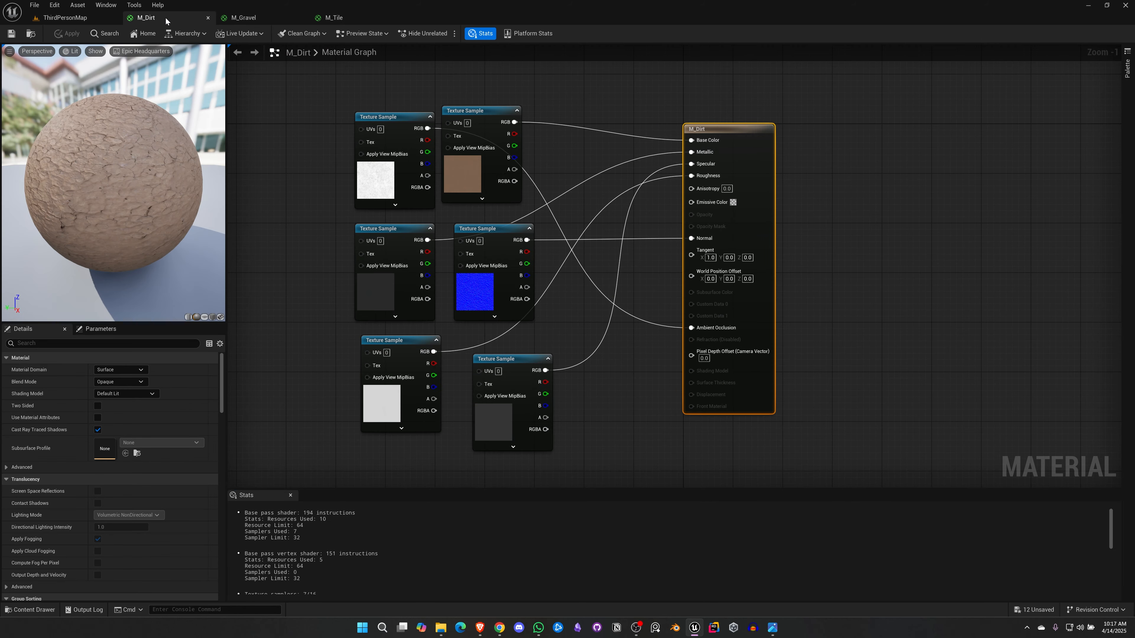
pyautogui.click(25, 611)
pyautogui.click(370, 518)
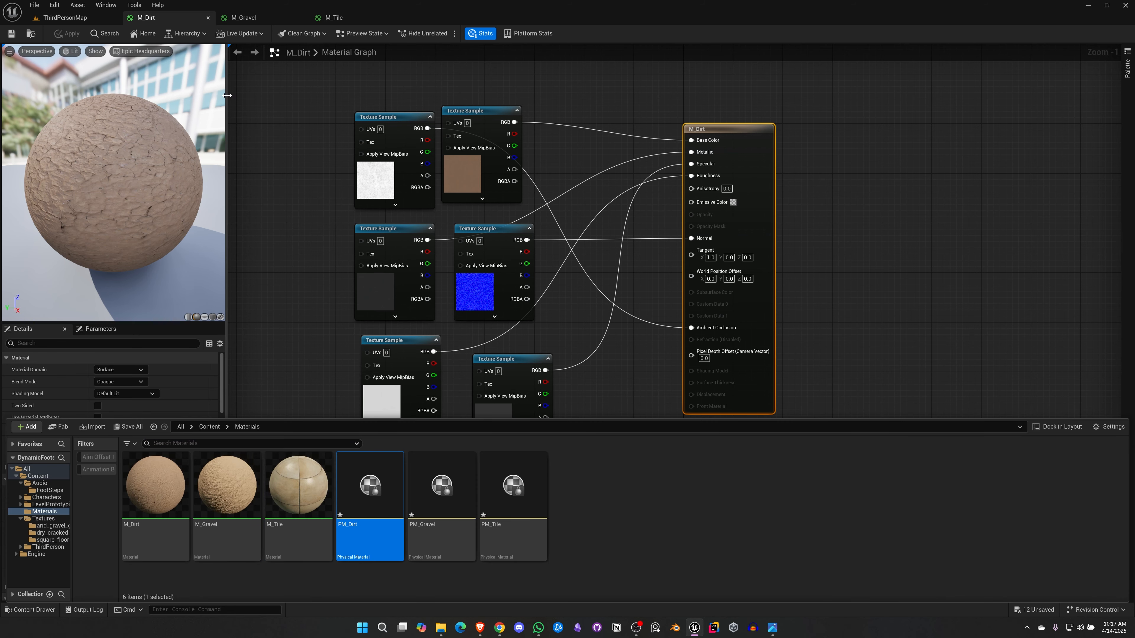
pyautogui.click(171, 22)
pyautogui.scroll(-4, 134, 514)
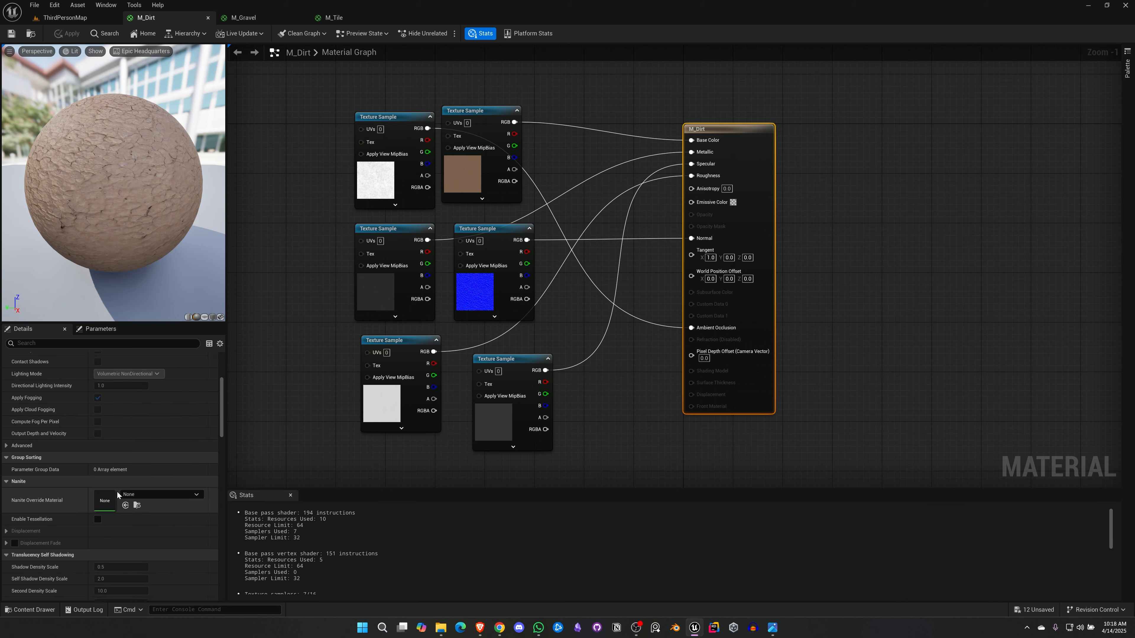
pyautogui.scroll(-5, 117, 491)
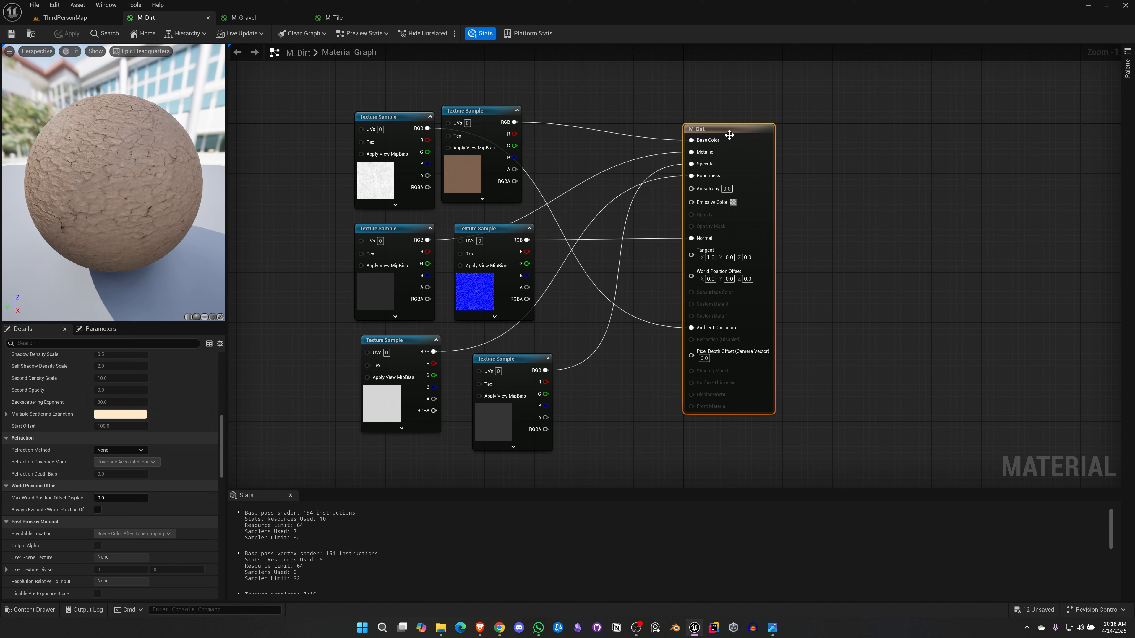
pyautogui.scroll(-3, 155, 484)
pyautogui.scroll(-8, 148, 485)
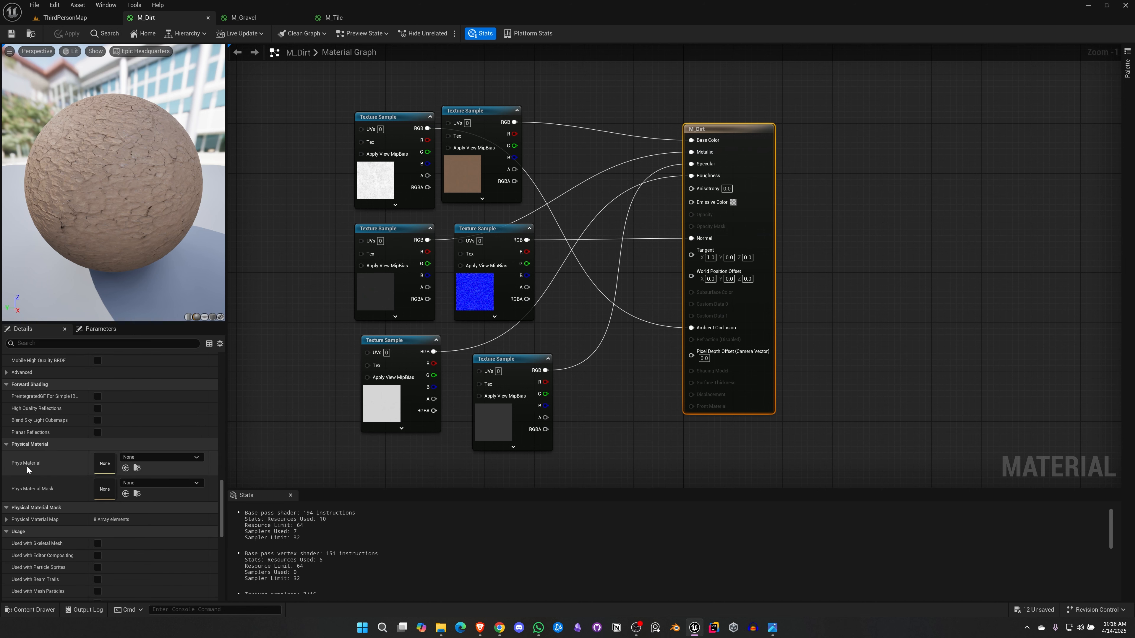
pyautogui.click(125, 468)
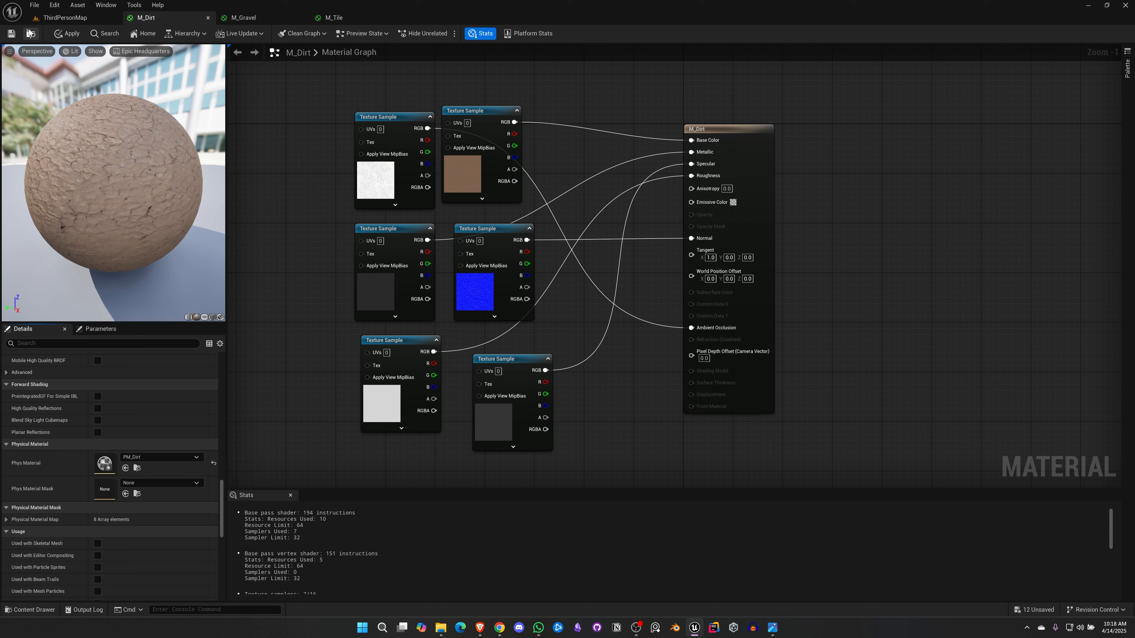
pyautogui.click(67, 33)
# - Open the PM_Dirt physical material from the Materials folder, examine its physical properties and surface type, and close it
pyautogui.click(71, 18)
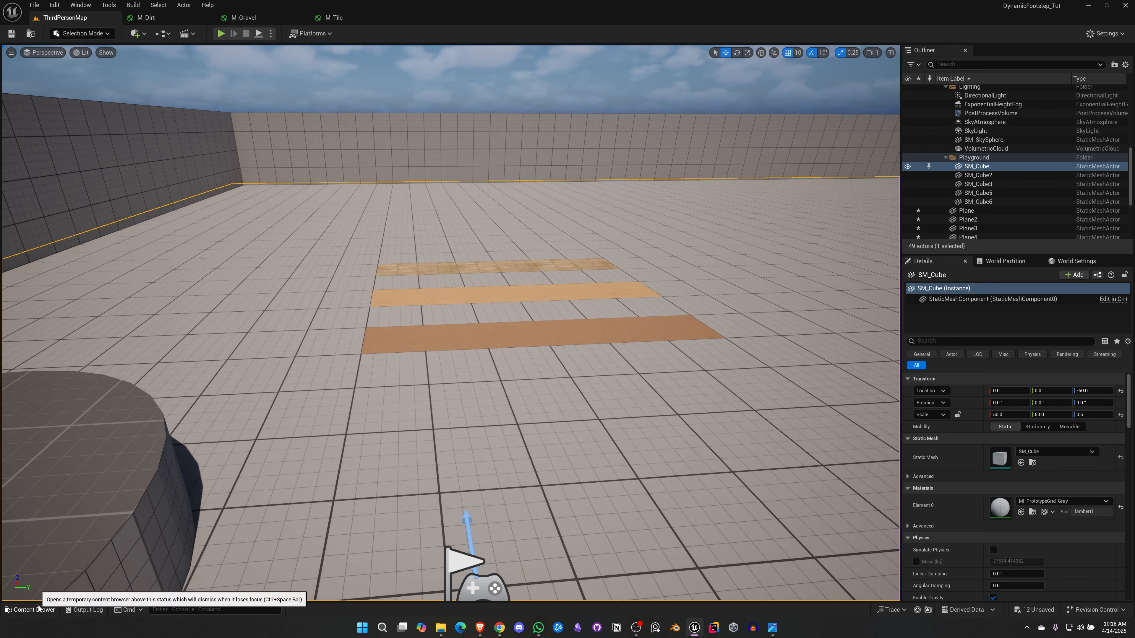
pyautogui.click(30, 609)
pyautogui.doubleClick(374, 418)
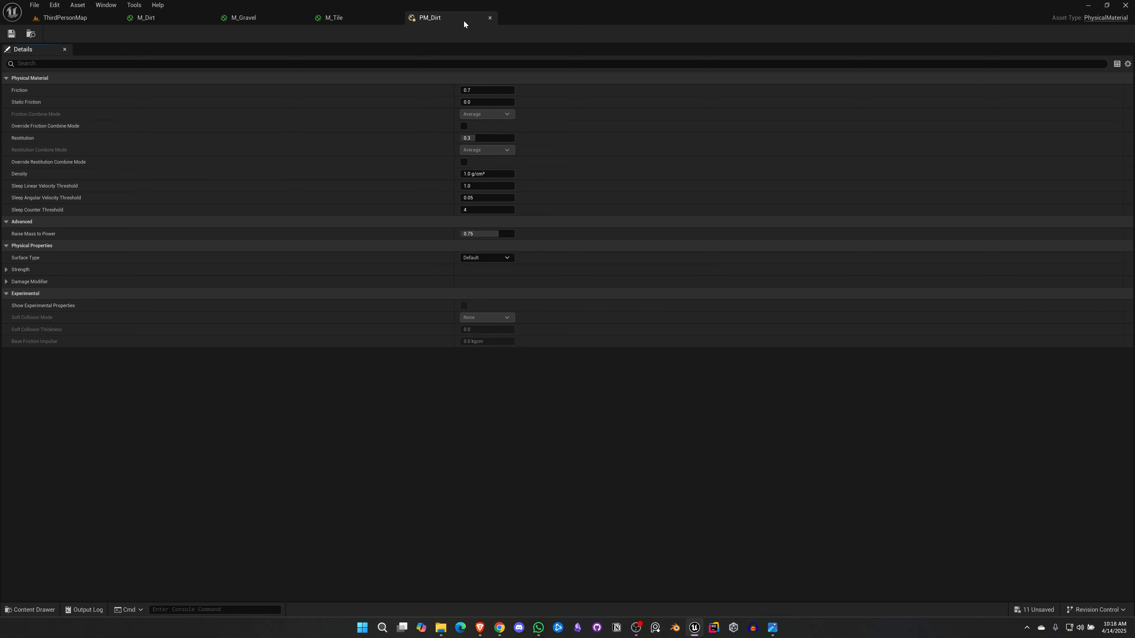
pyautogui.click(489, 18)
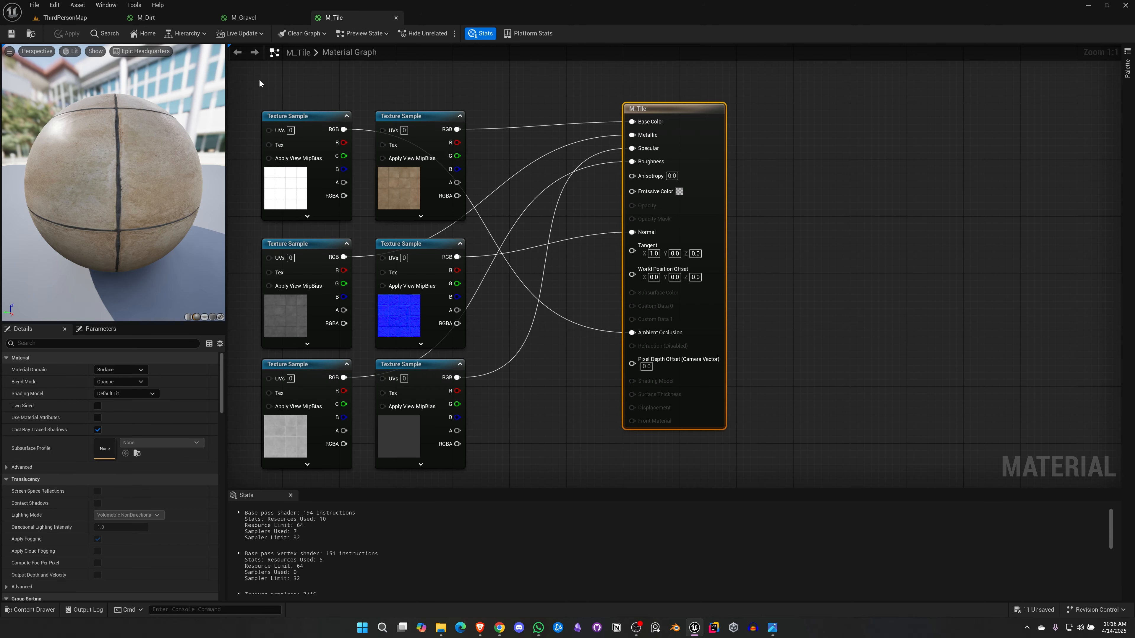
# - Assign PM_Gravel as the Phys Material of the M_Gravel material
pyautogui.click(250, 18)
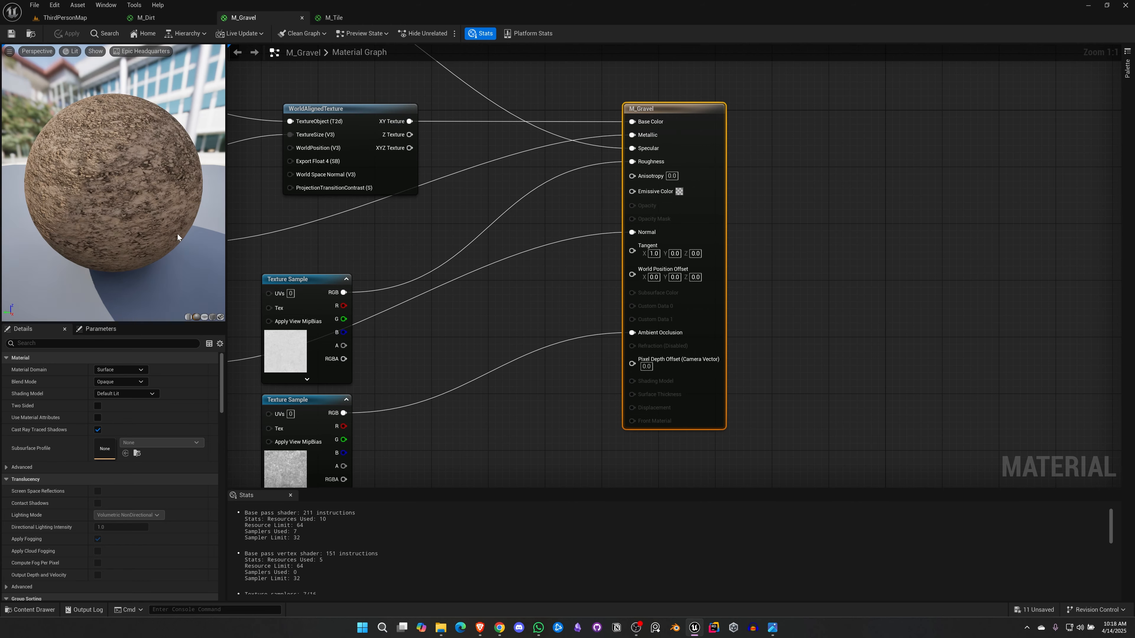
pyautogui.scroll(-10, 145, 498)
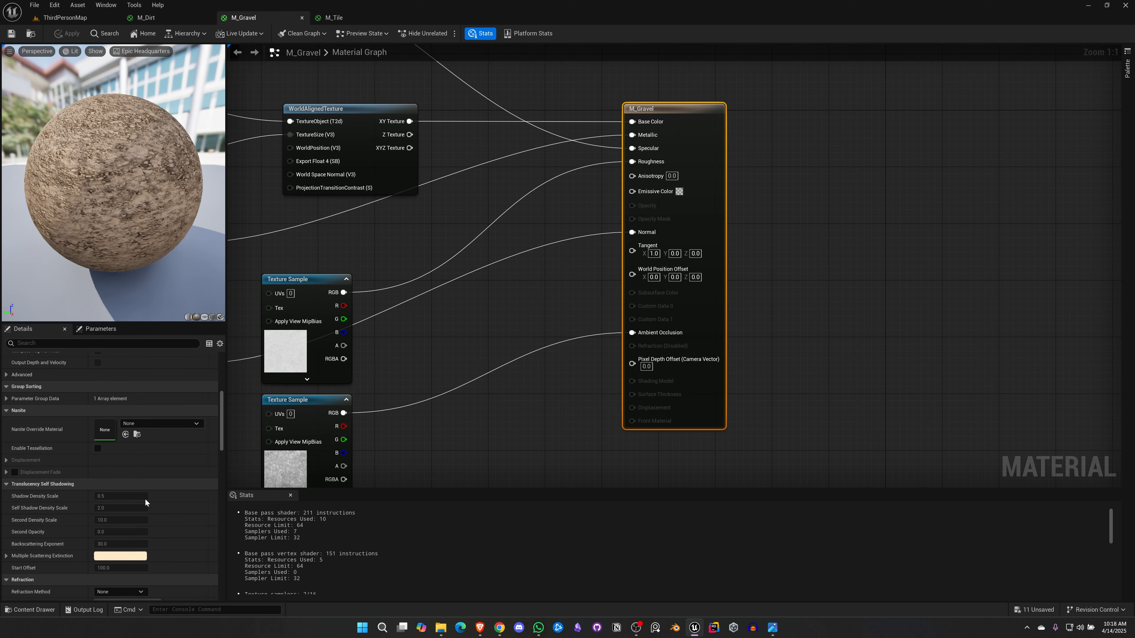
pyautogui.scroll(-8, 129, 456)
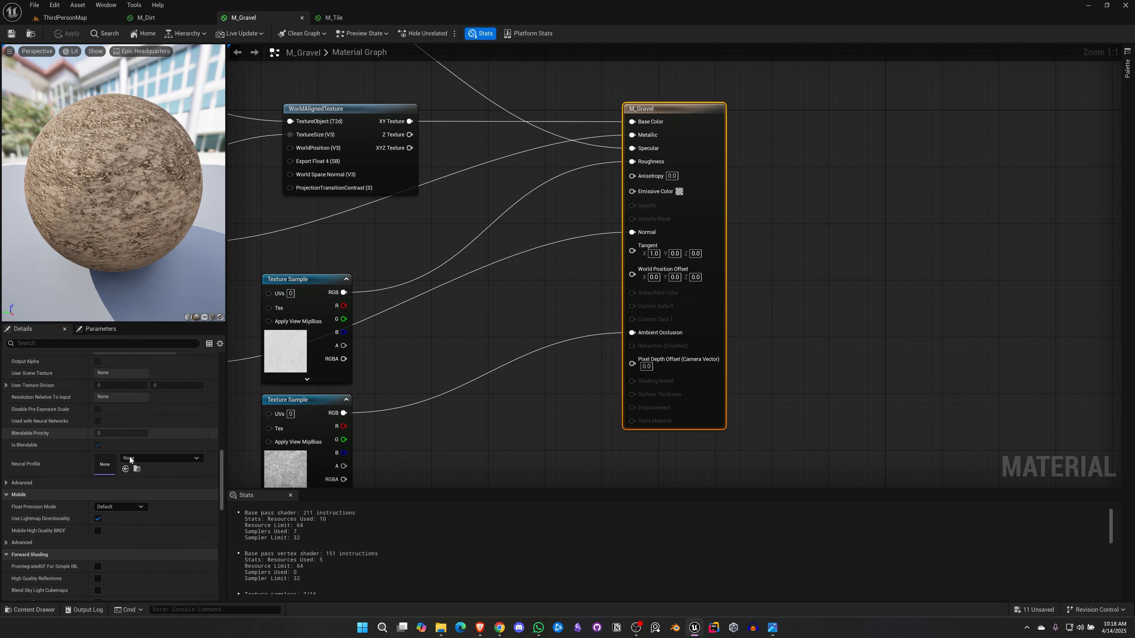
pyautogui.click(196, 428)
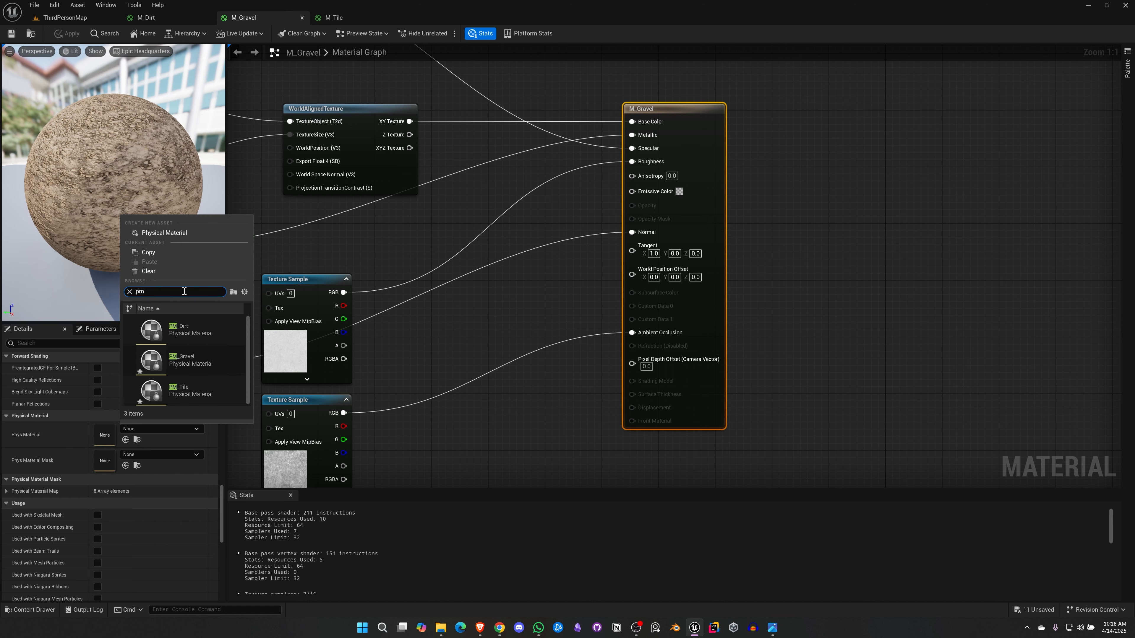
pyautogui.click(187, 360)
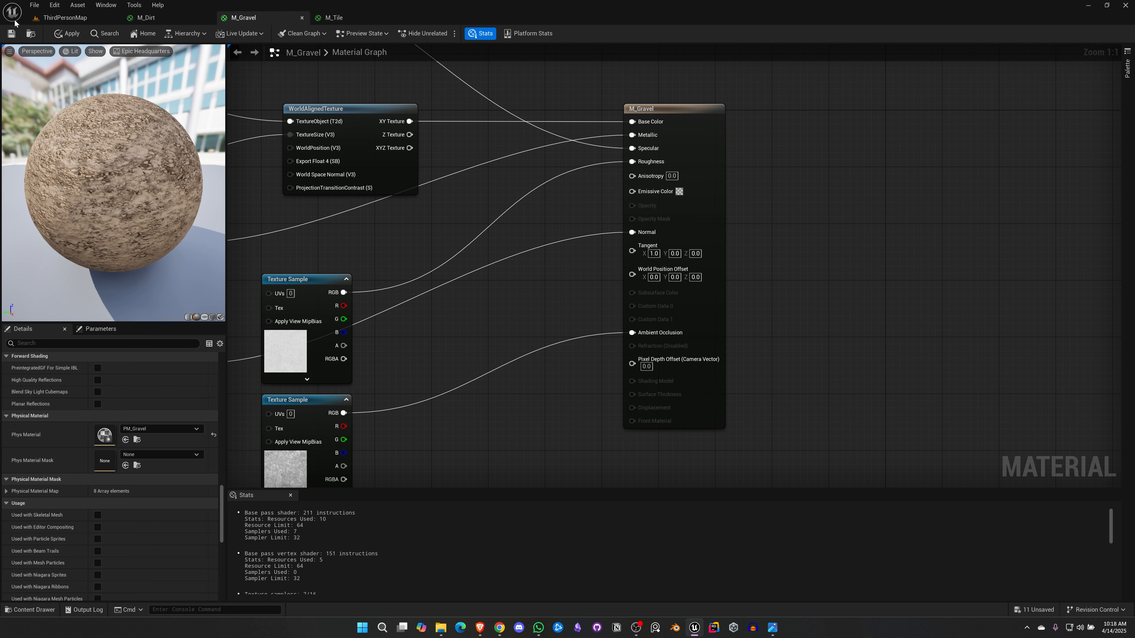
# - Assign PM_Tile as the Phys Material of the M_Tile material and save it
pyautogui.click(333, 16)
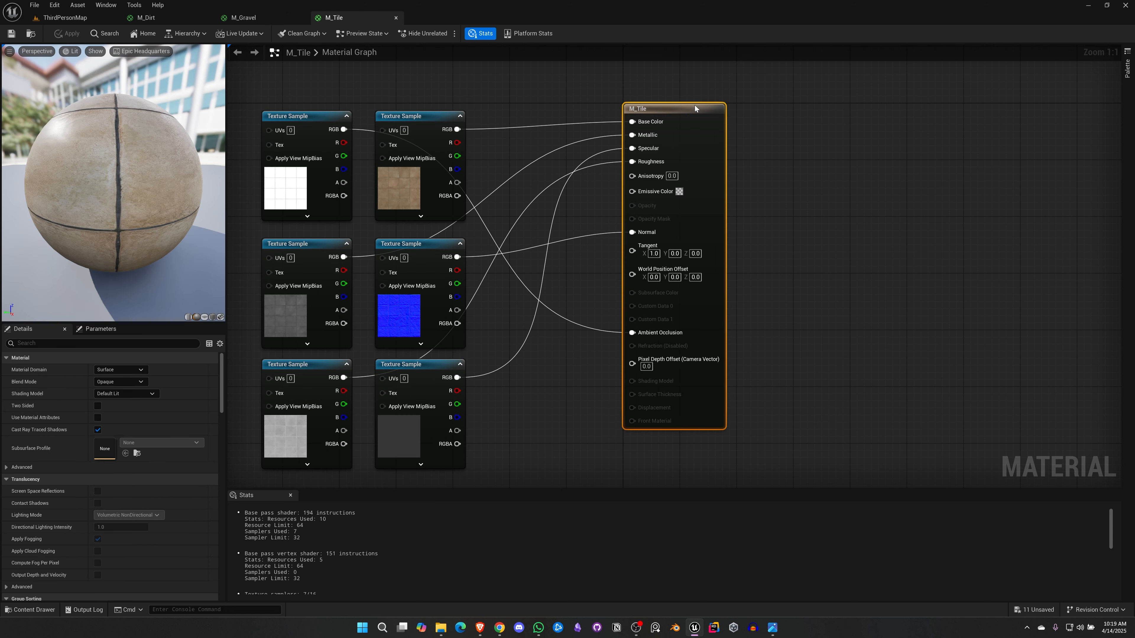
pyautogui.scroll(-15, 108, 474)
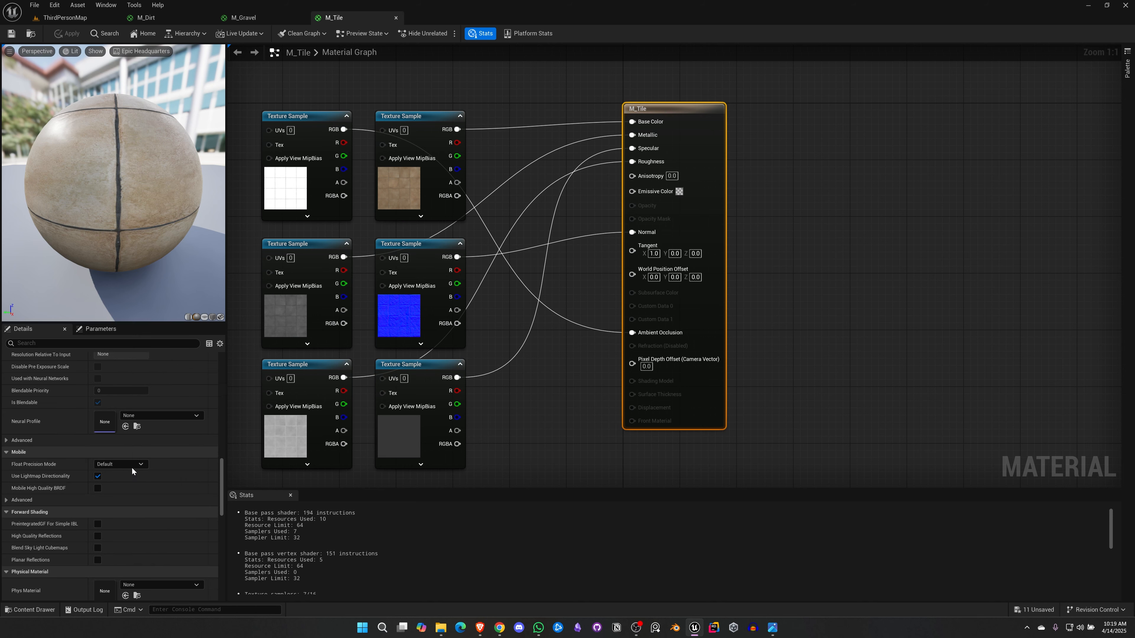
pyautogui.scroll(1, 131, 466)
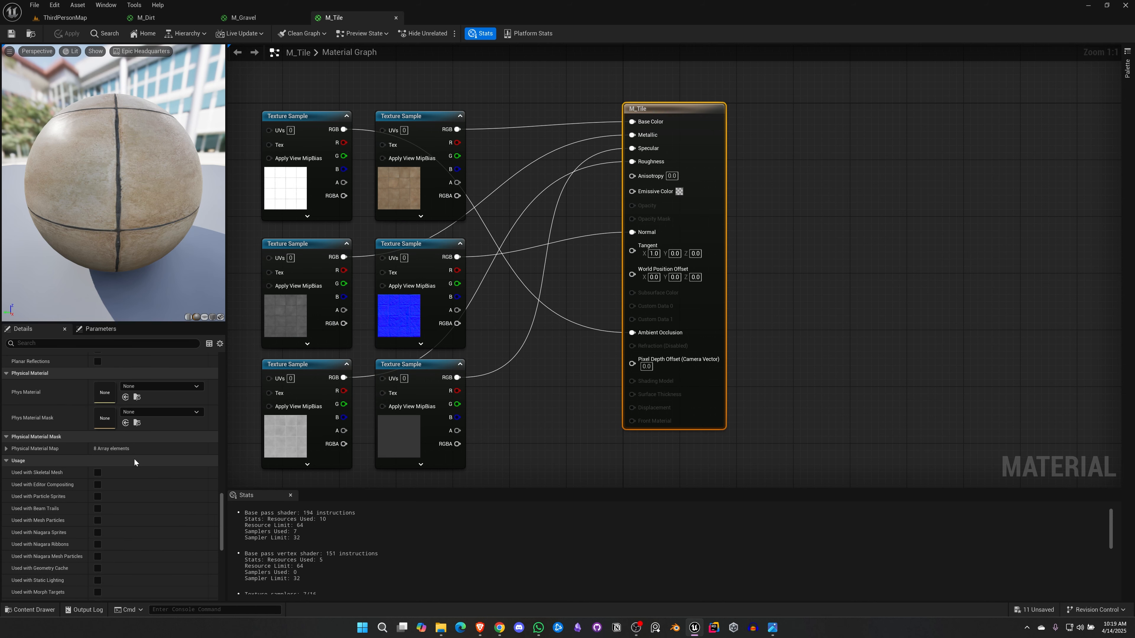
pyautogui.click(197, 387)
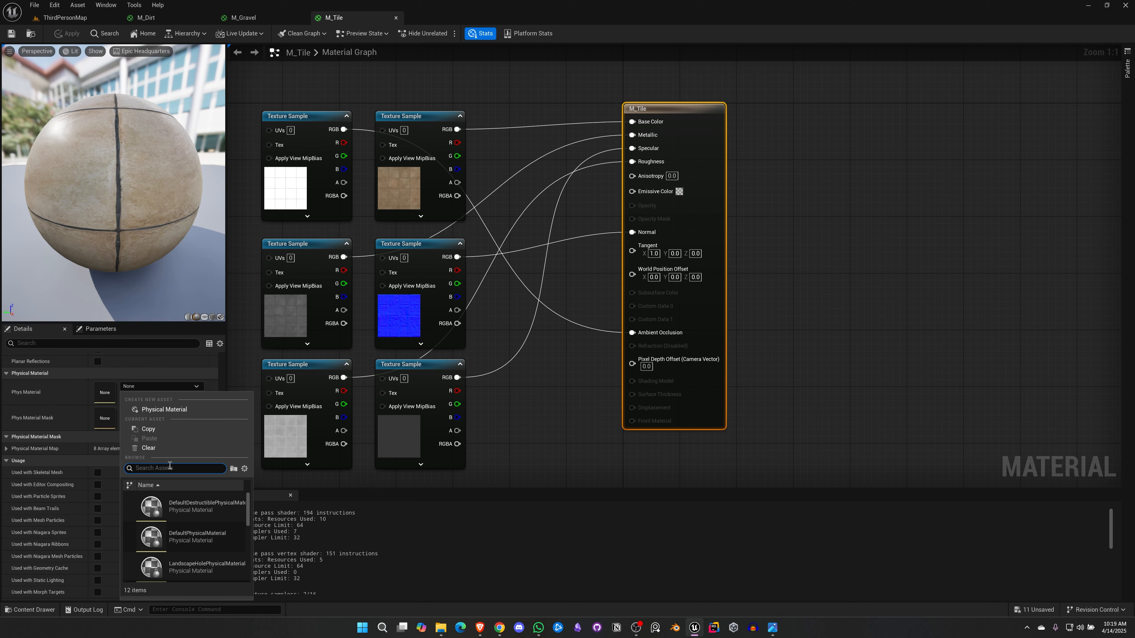
pyautogui.write('pm_tile')
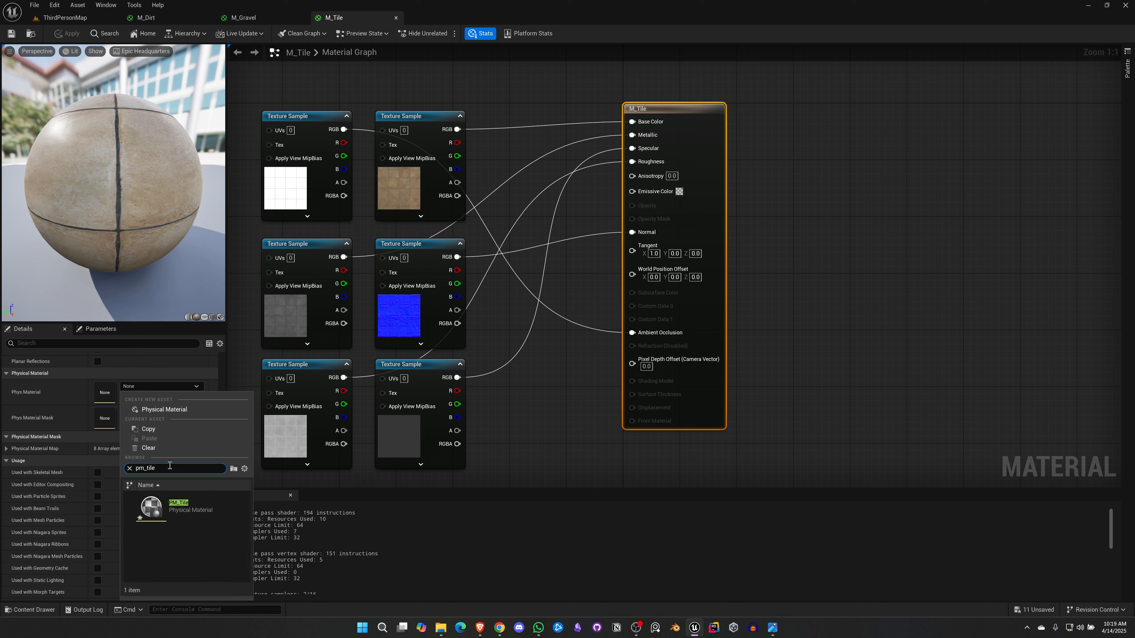
pyautogui.click(190, 507)
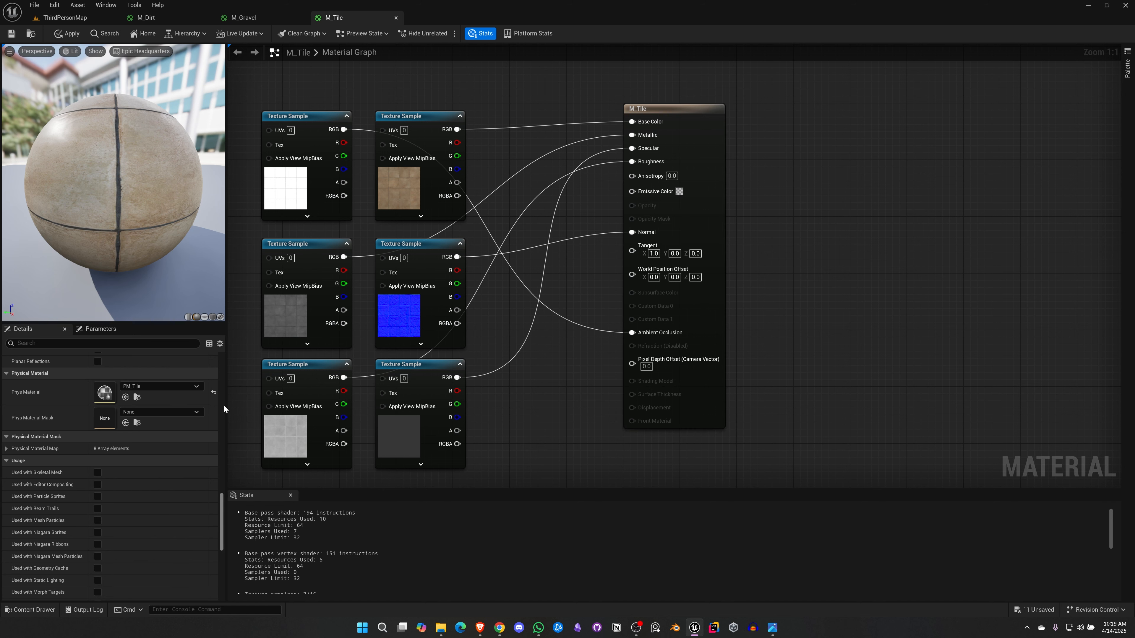
pyautogui.click(12, 36)
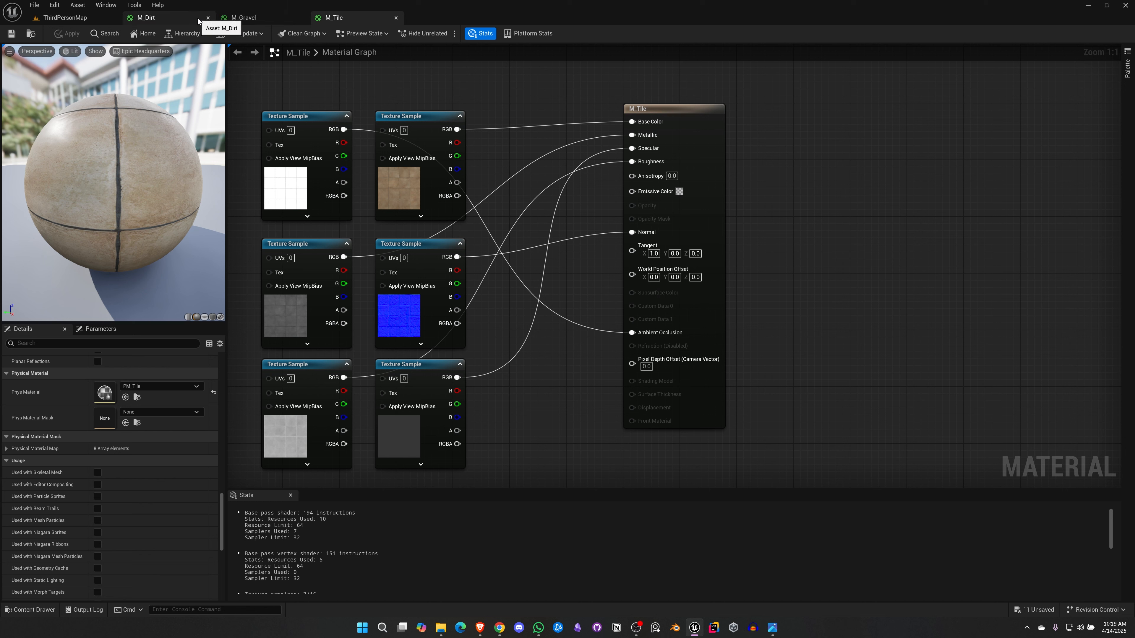
# - Close the M_Dirt, M_Gravel and M_Tile material editors to return to ThirdPersonMap
pyautogui.click(209, 18)
pyautogui.click(209, 18)
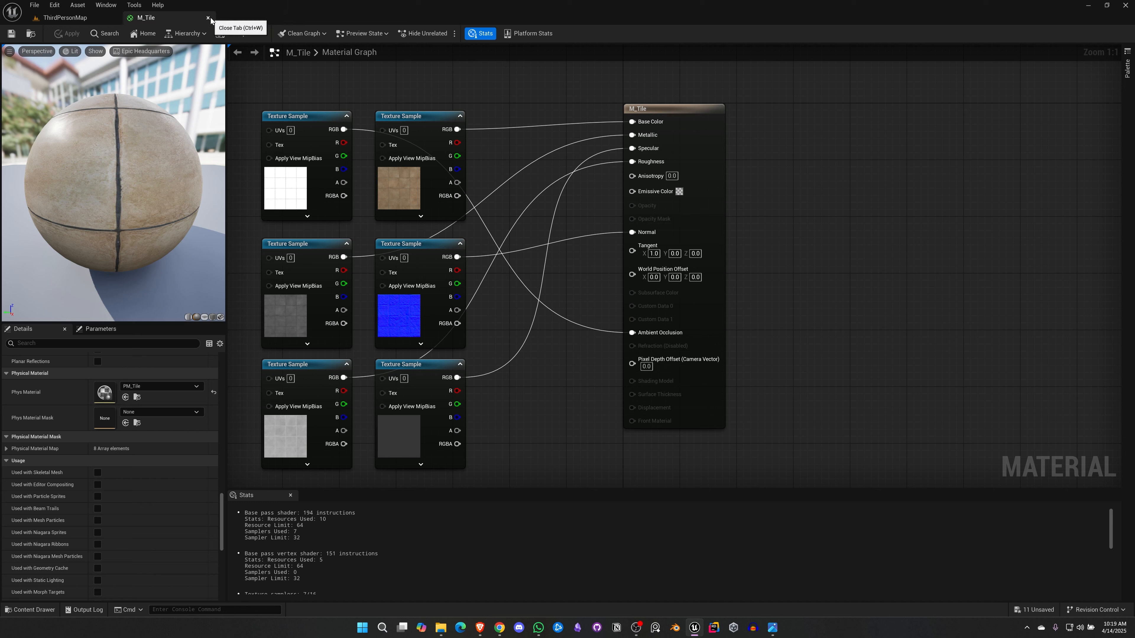
pyautogui.click(209, 18)
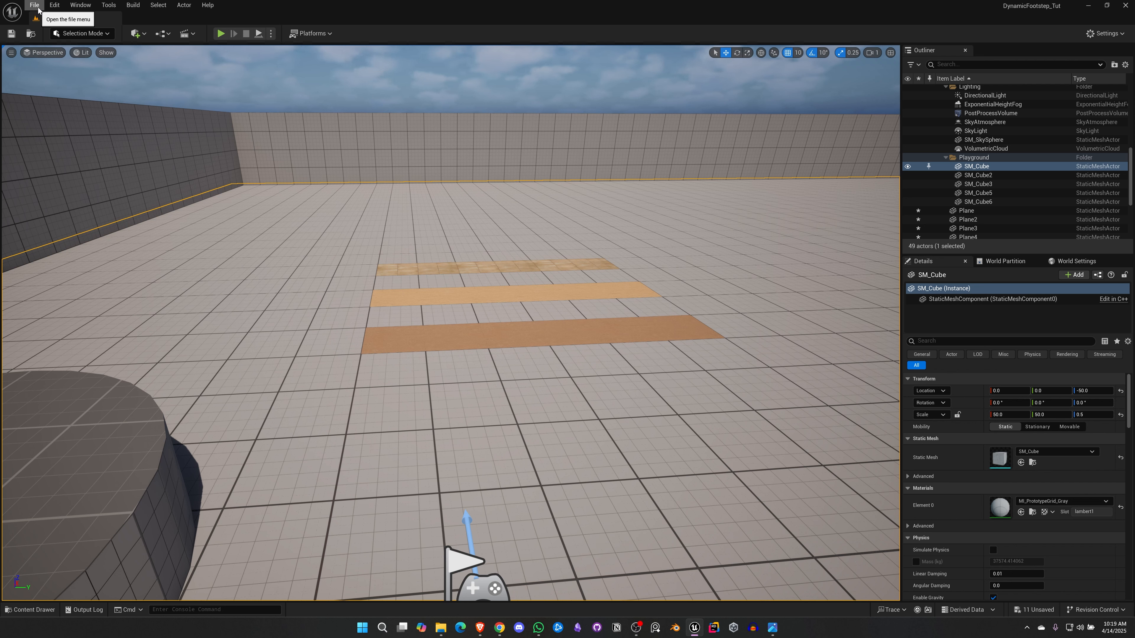
pyautogui.click(55, 6)
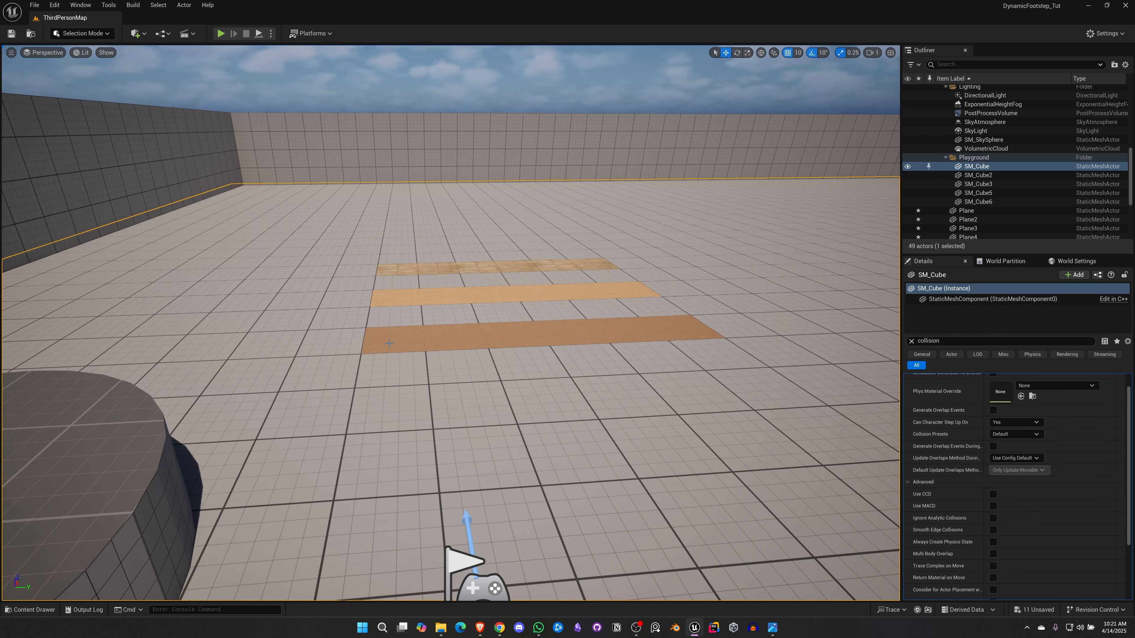
# - Select the Plane2 dirt plane in the level and set its Collision Presets to Custom
pyautogui.click(398, 337)
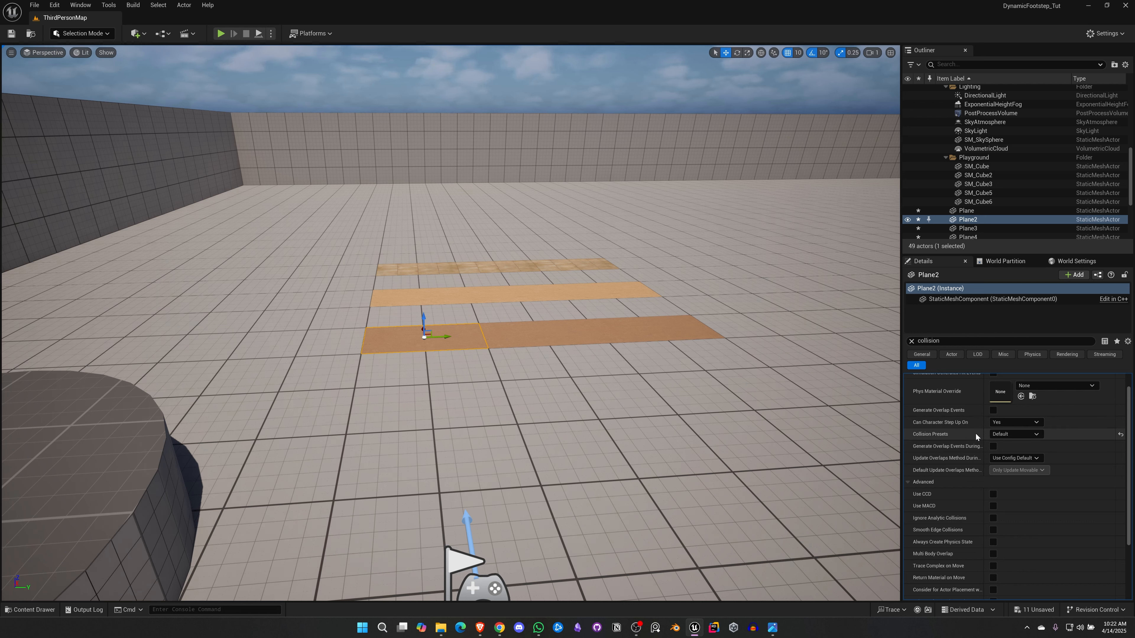
pyautogui.click(1014, 435)
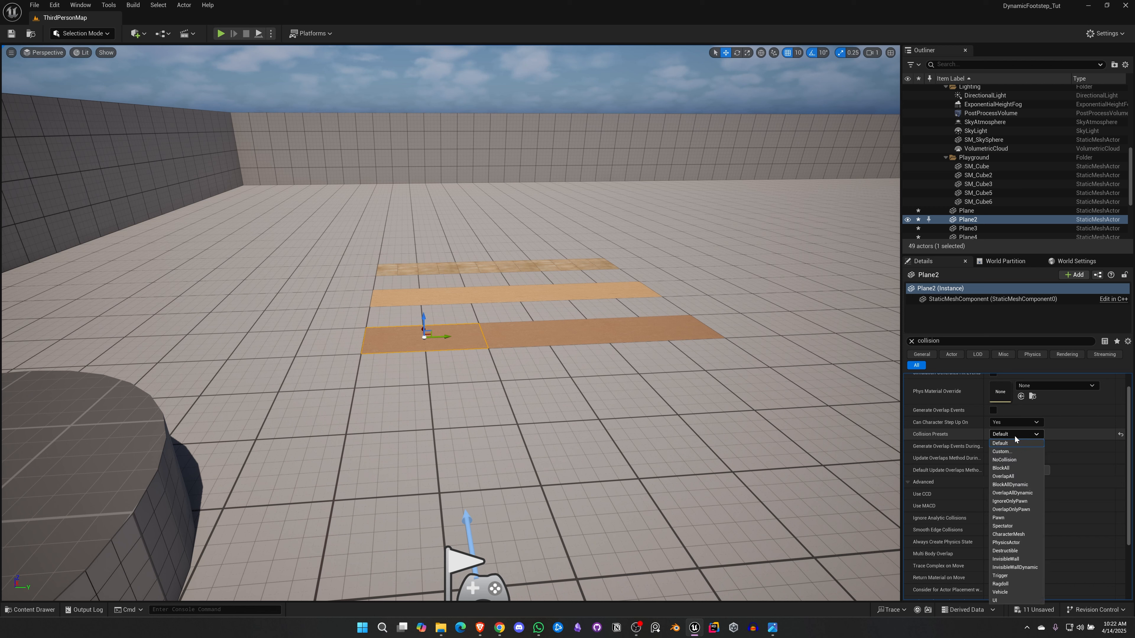
pyautogui.click(1003, 451)
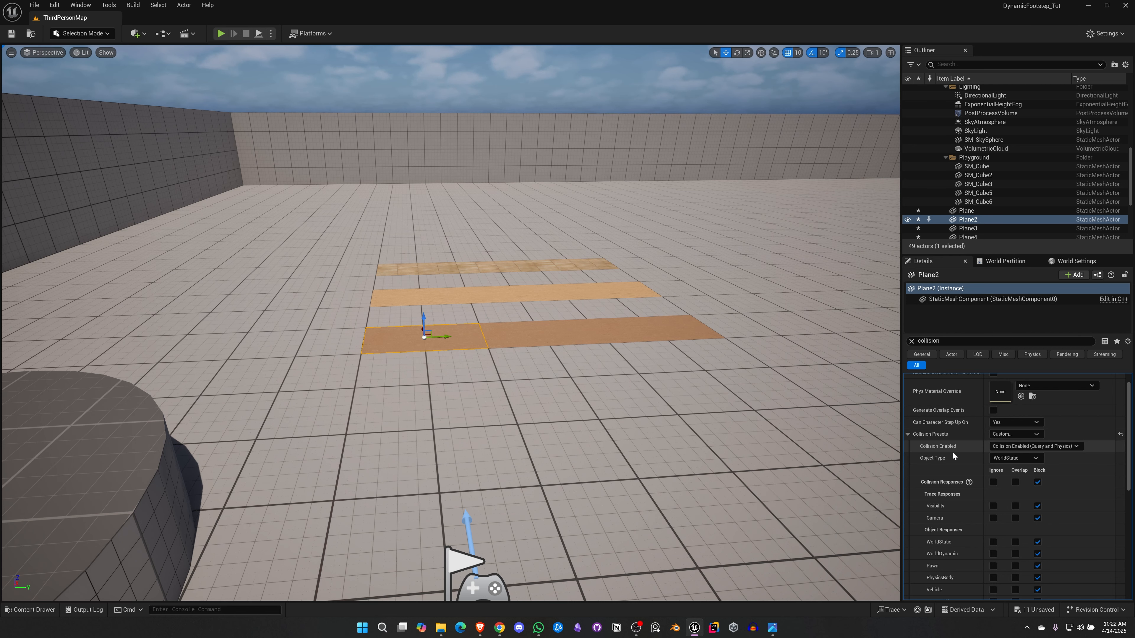
# - Try the Default and NoCollision collision presets on Plane2, and return its preset to Custom
pyautogui.click(1027, 434)
pyautogui.click(1010, 442)
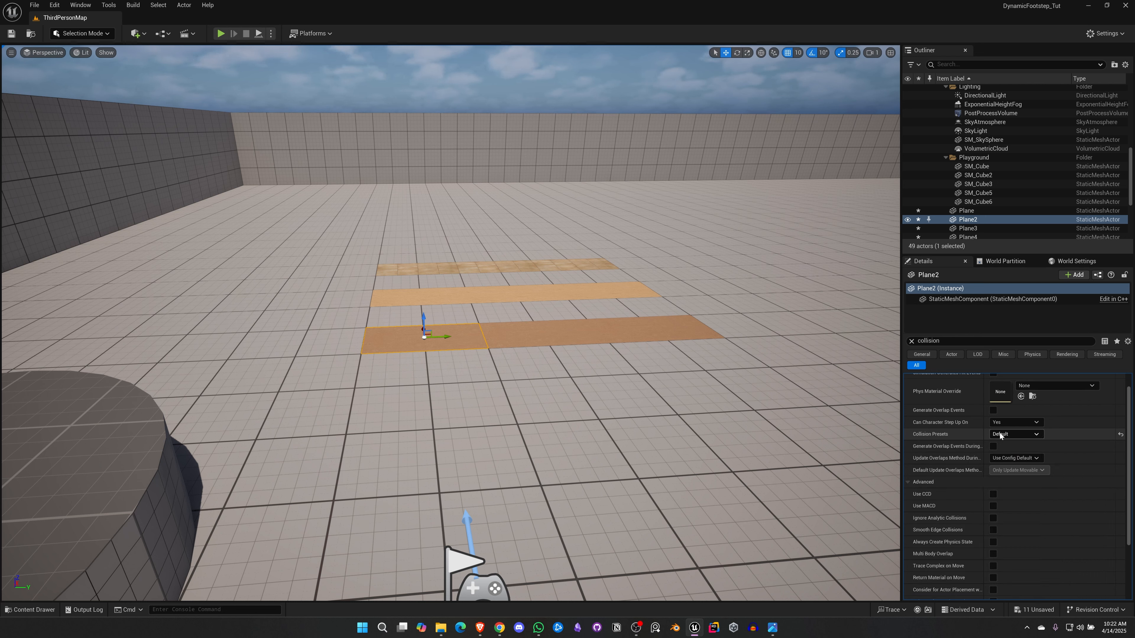
pyautogui.click(1021, 436)
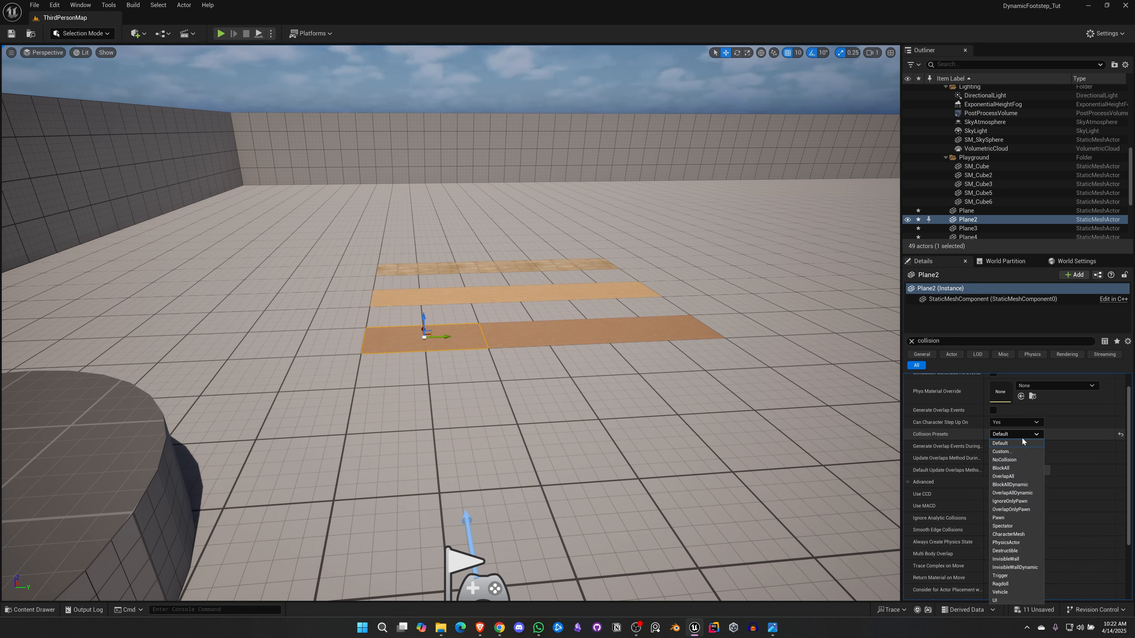
pyautogui.click(1010, 459)
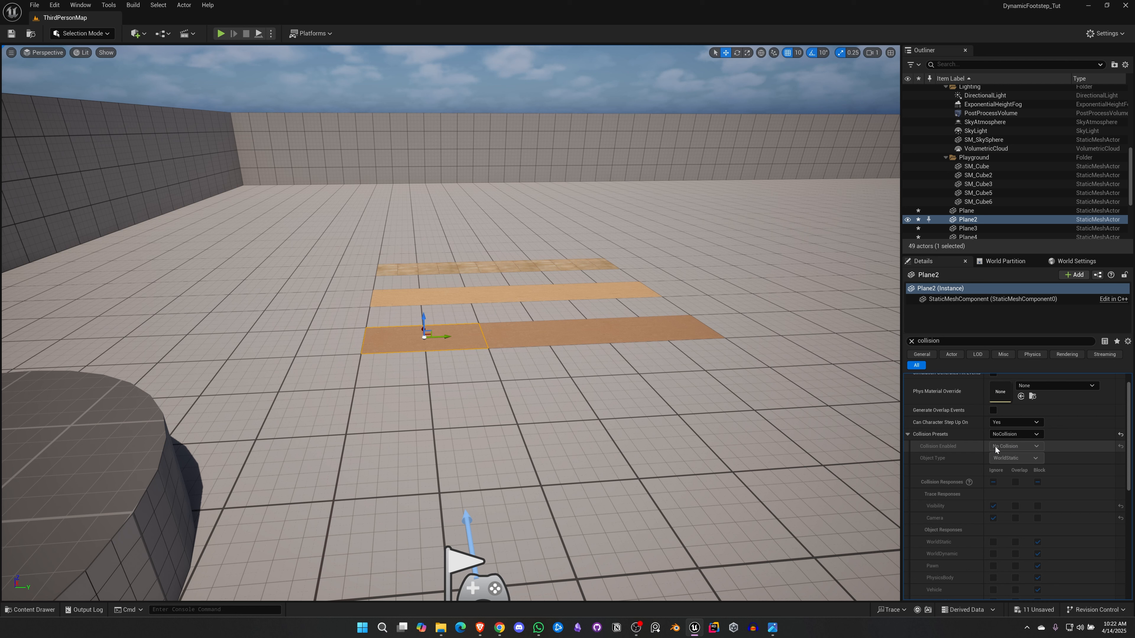
pyautogui.click(1014, 434)
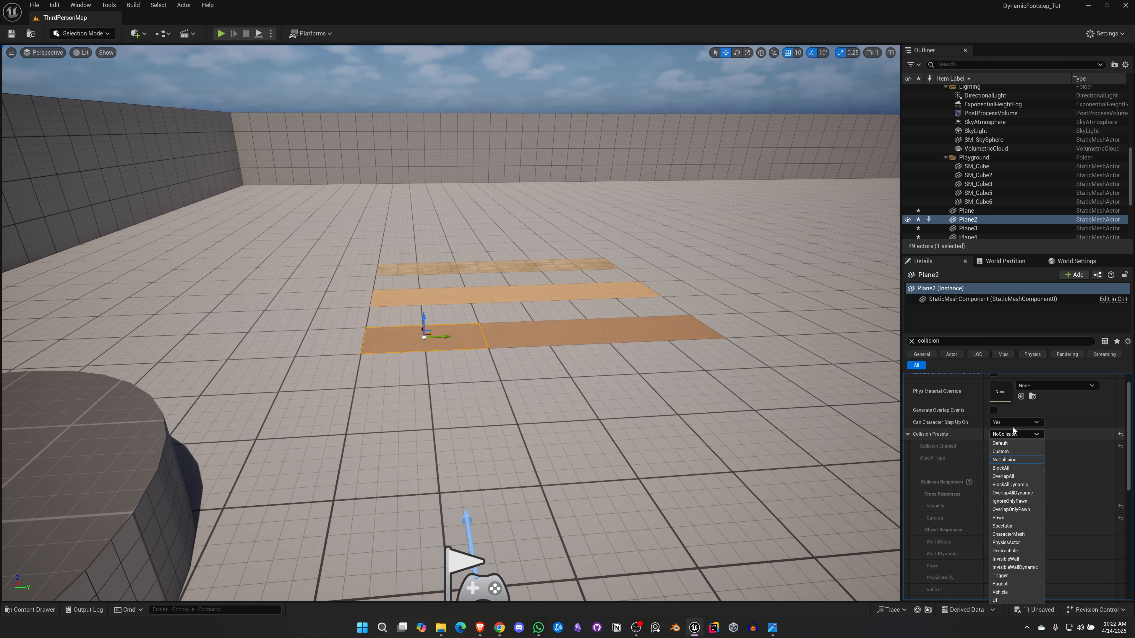
pyautogui.click(1003, 452)
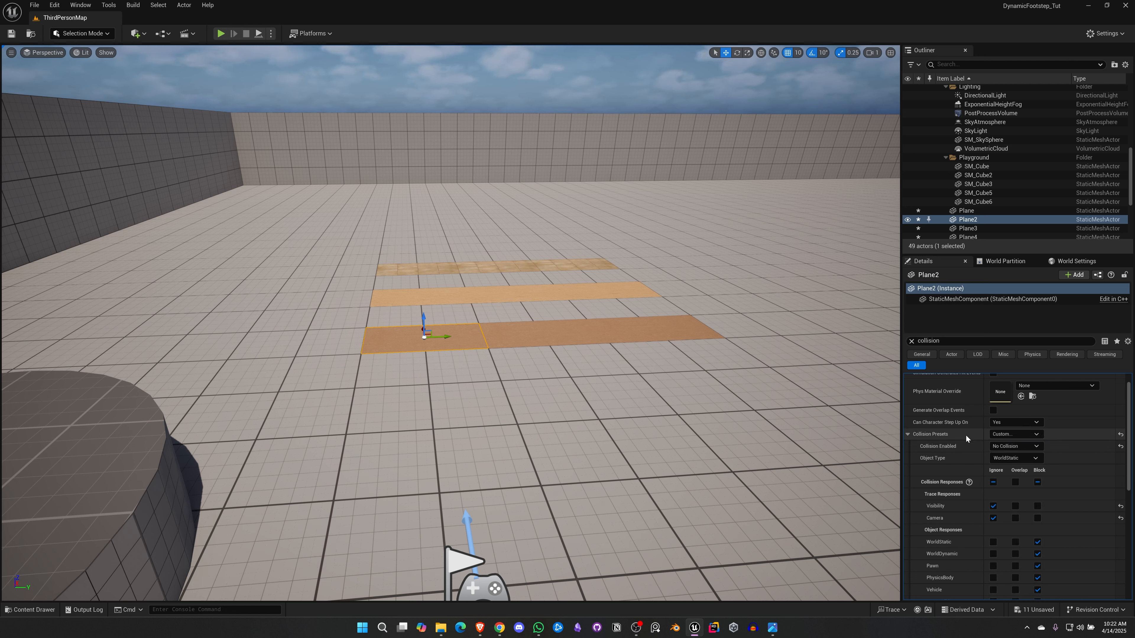
pyautogui.click(1002, 434)
pyautogui.click(1003, 442)
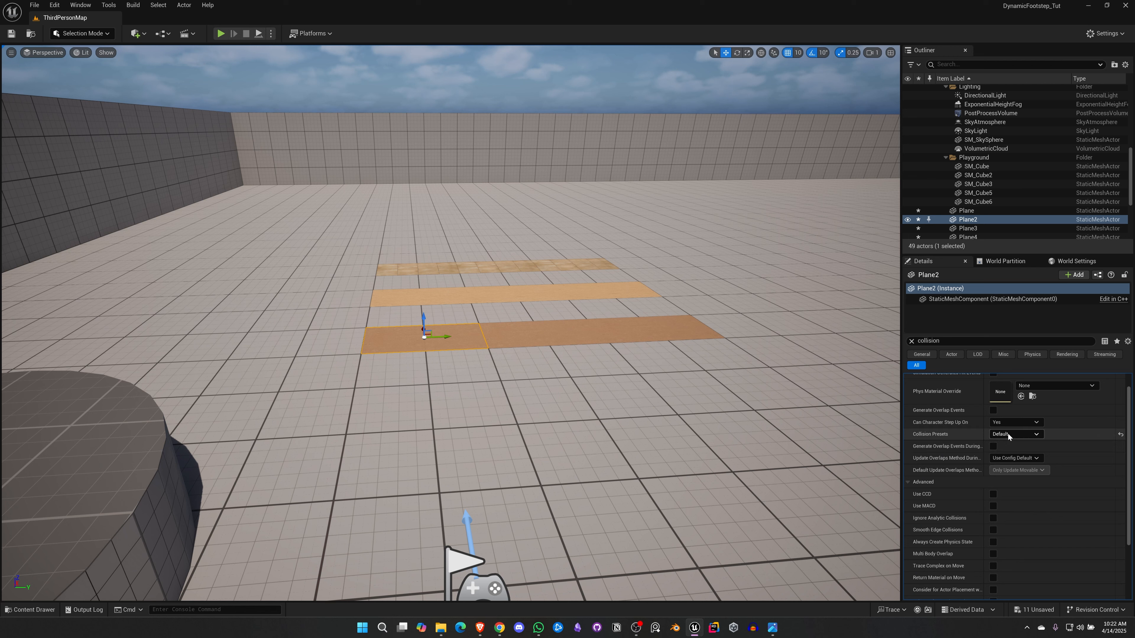
pyautogui.click(1007, 433)
pyautogui.click(1006, 450)
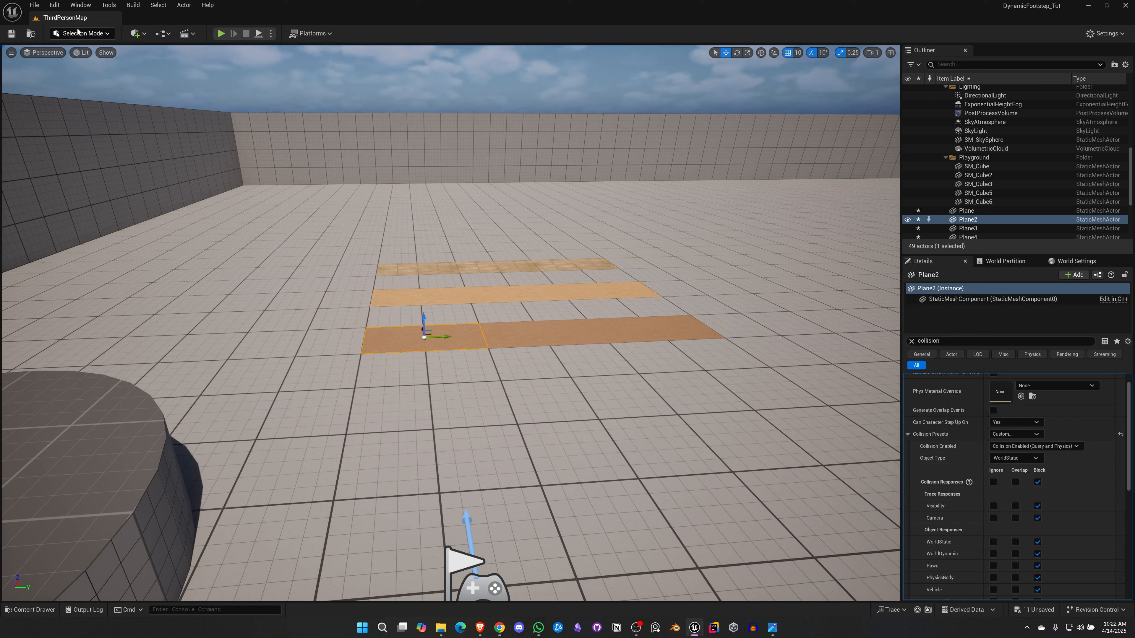
# - Open the Project Settings and search them for "trace ch" to find the Trace Channels section
pyautogui.click(55, 5)
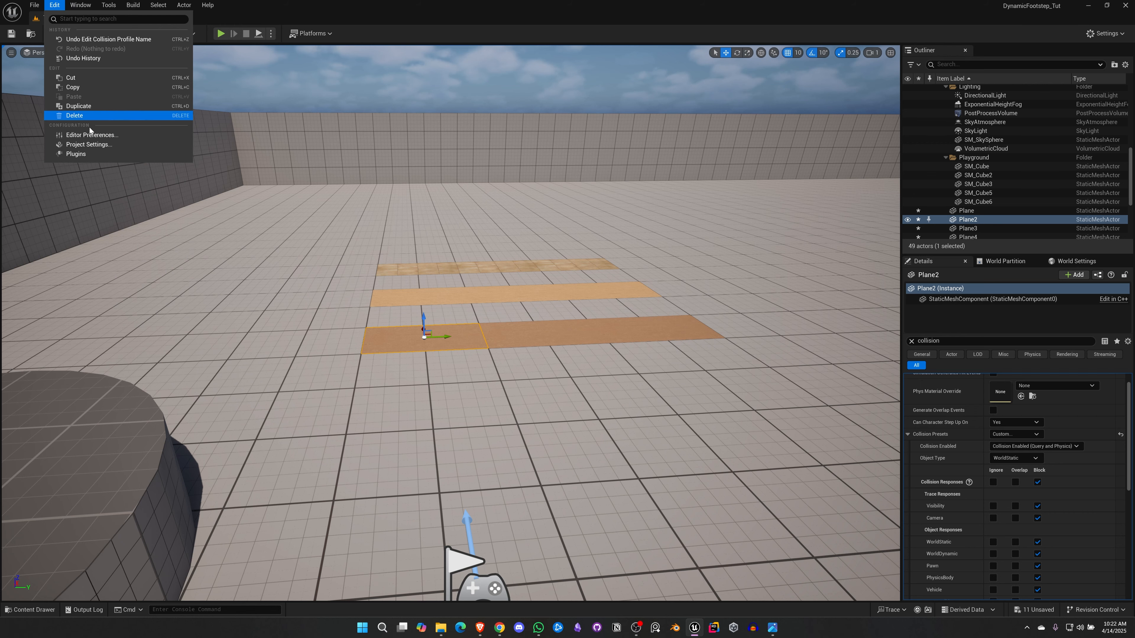
pyautogui.click(88, 144)
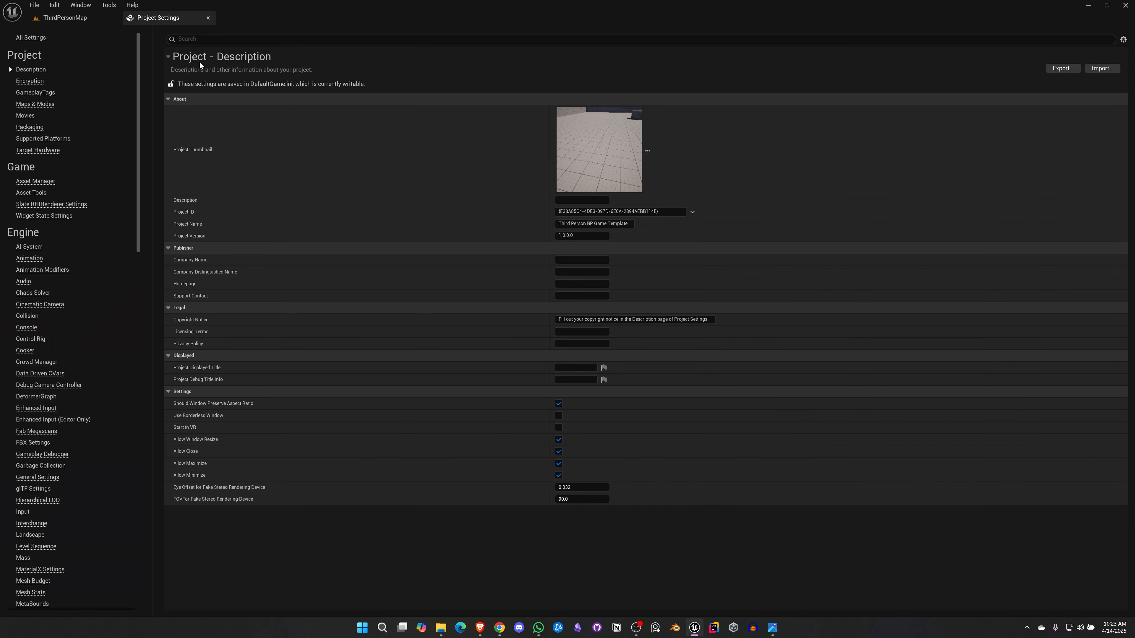
pyautogui.click(201, 39)
pyautogui.write('t')
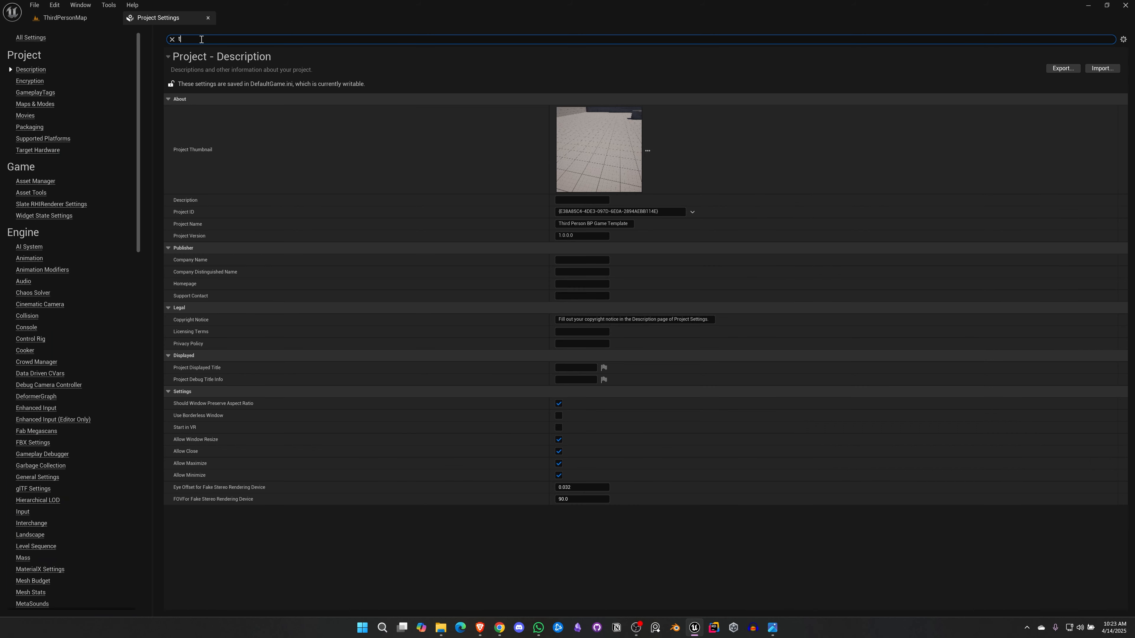
pyautogui.write('race ch')
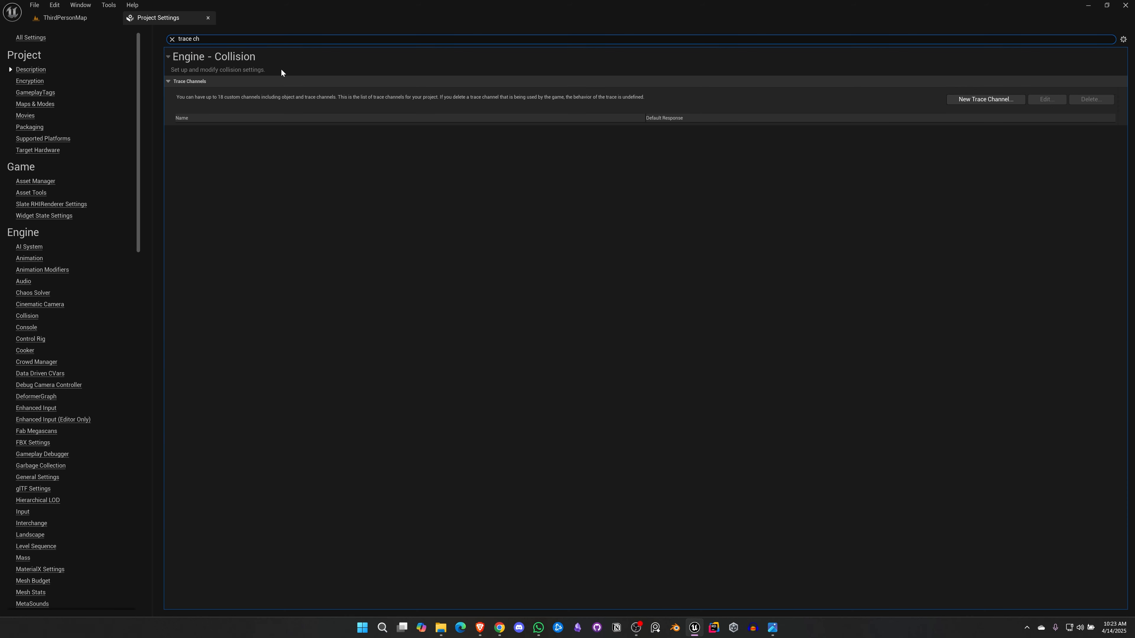
# - Start a new trace channel in the collision settings and name it Footstep
pyautogui.click(964, 99)
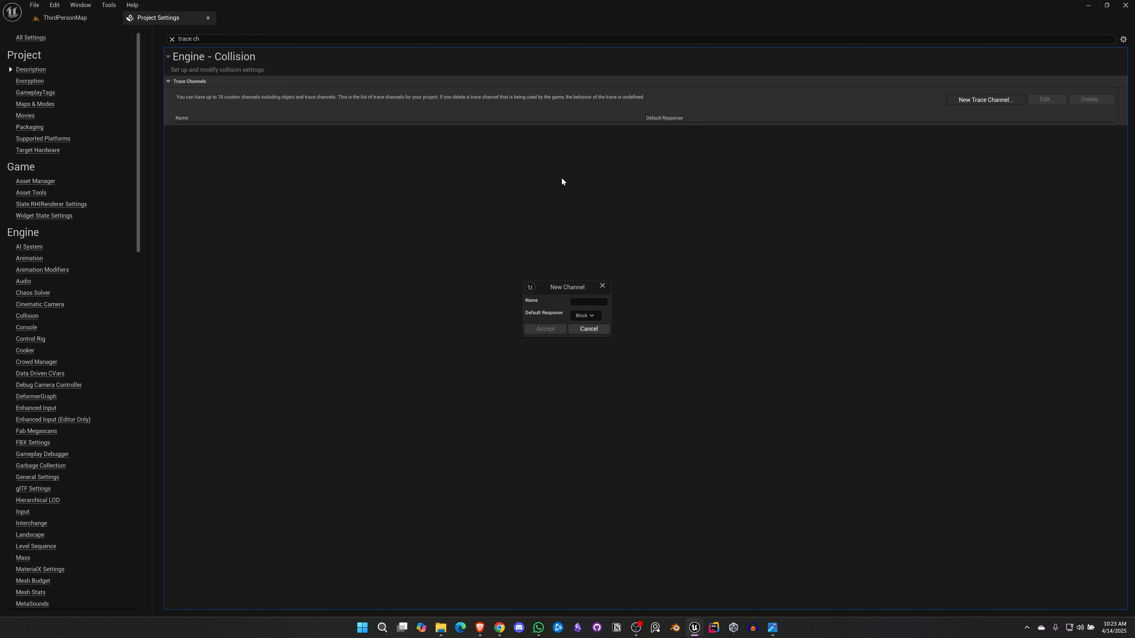
pyautogui.click(584, 302)
pyautogui.write('Footstep')
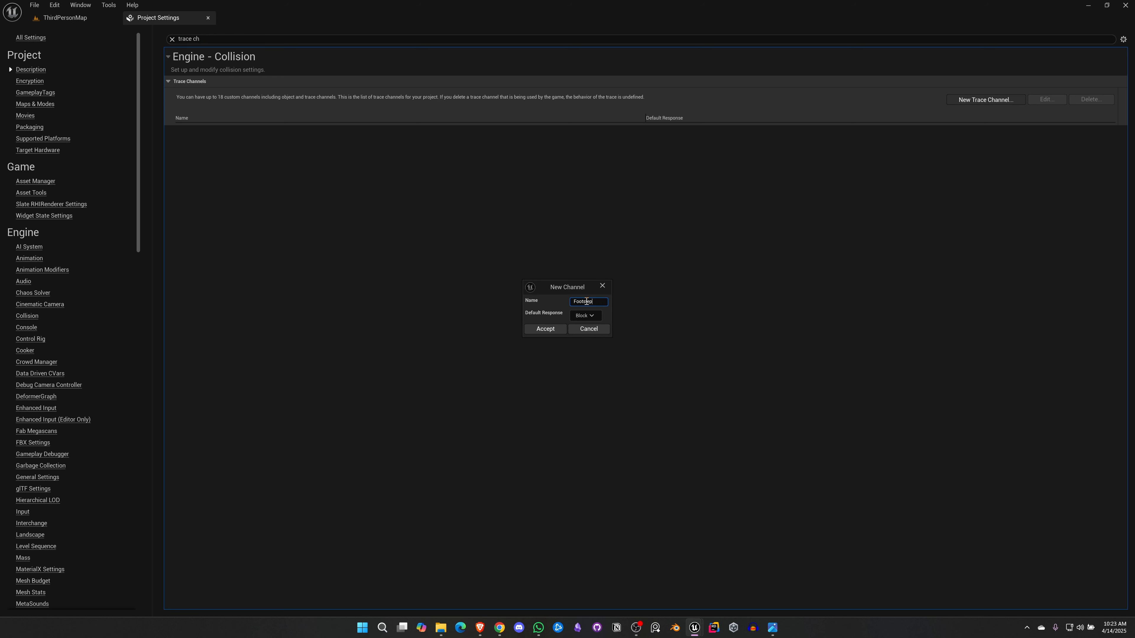
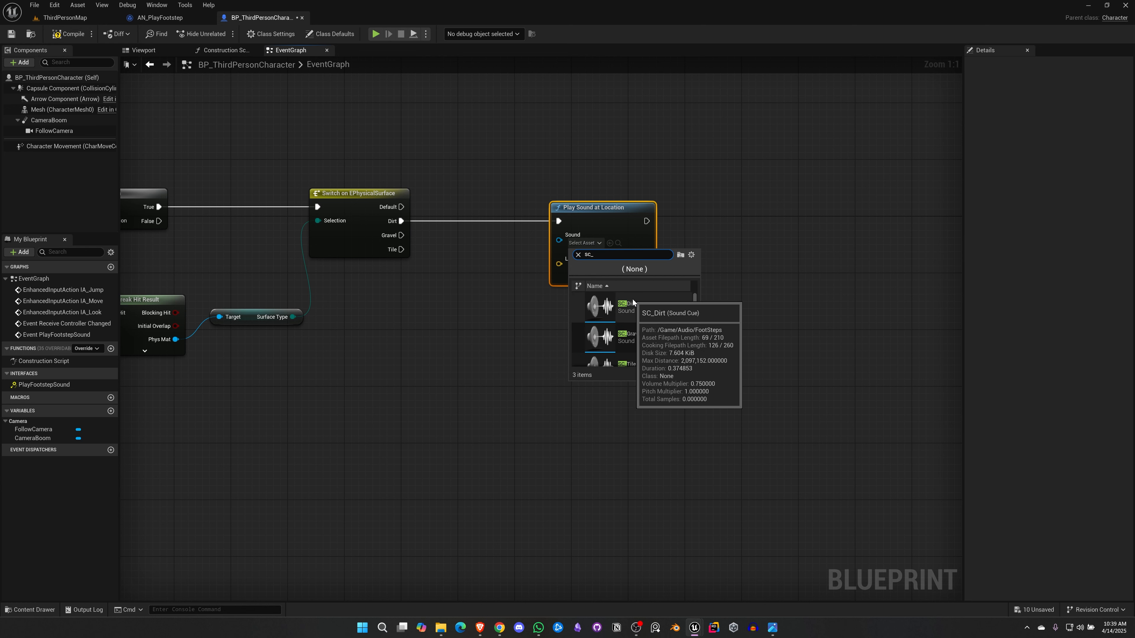
# - Choose the SC_Dirt sound cue as the sound of the Play Sound at Location node on the Dirt branch
pyautogui.click(625, 307)
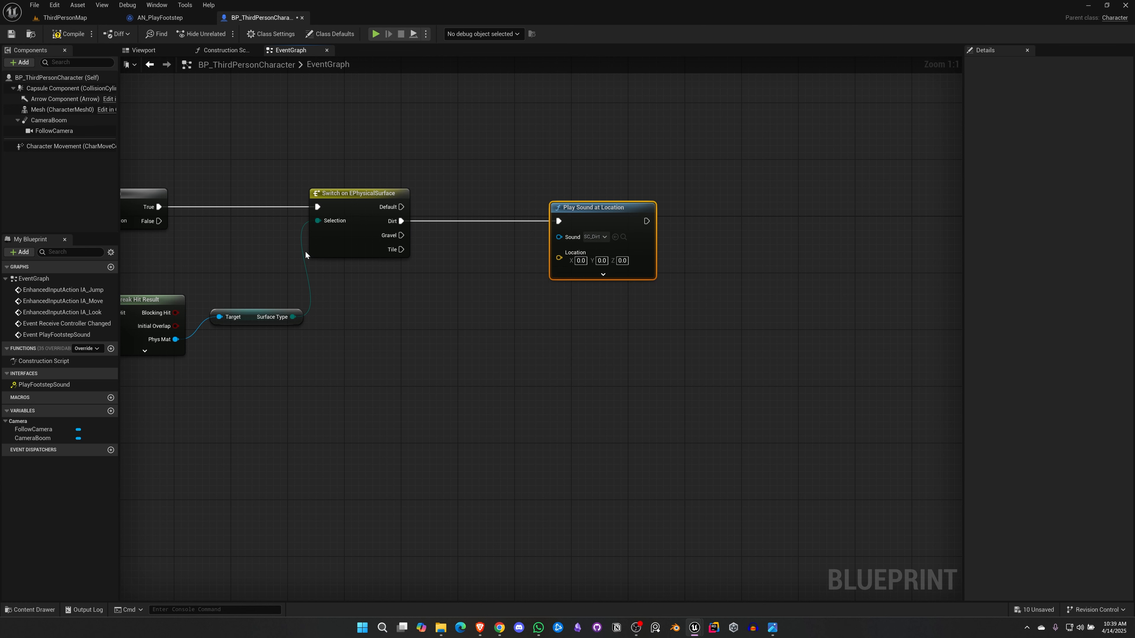
# - Copy the Mesh and foot_r Get Socket Location nodes beneath the surface switch, and move Play Sound at Location farther from the switch
pyautogui.moveTo(233, 371)
pyautogui.mouseDown(button='right')
pyautogui.moveTo(382, 385)
pyautogui.moveTo(859, 389)
pyautogui.mouseUp(button='right')
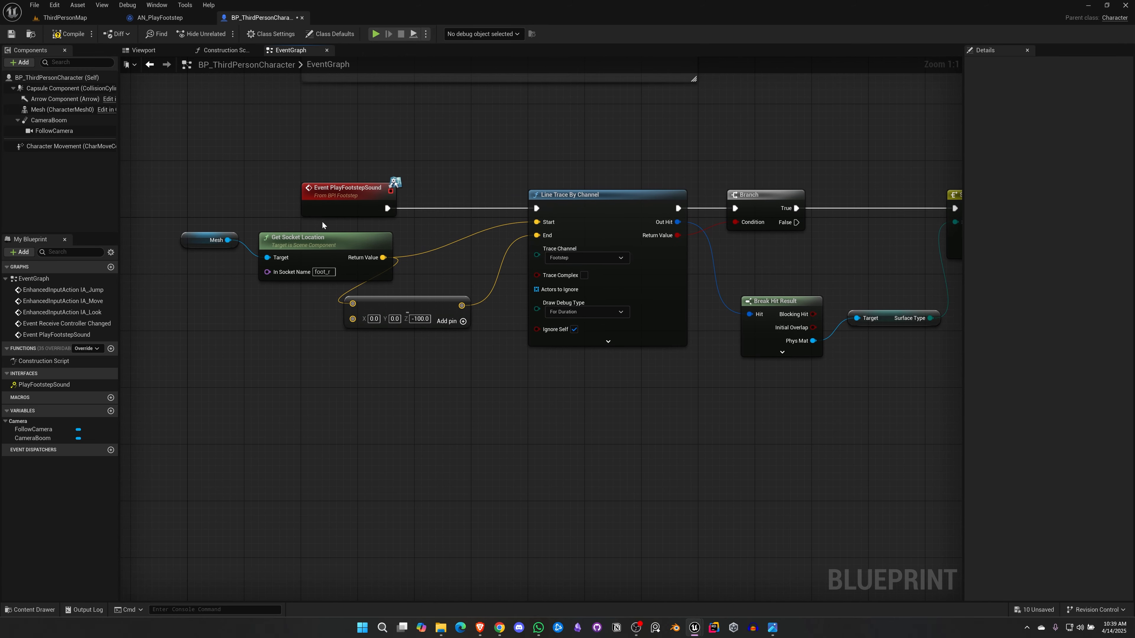
pyautogui.moveTo(259, 269); pyautogui.dragTo(268, 273)
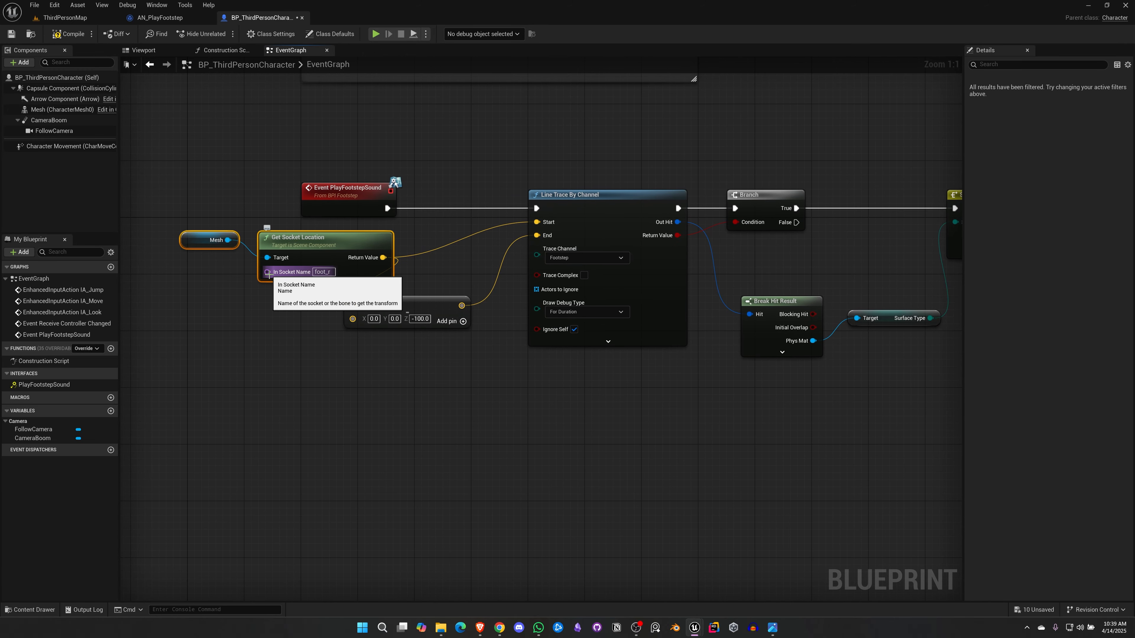
pyautogui.moveTo(731, 412); pyautogui.dragTo(323, 338, button='right')
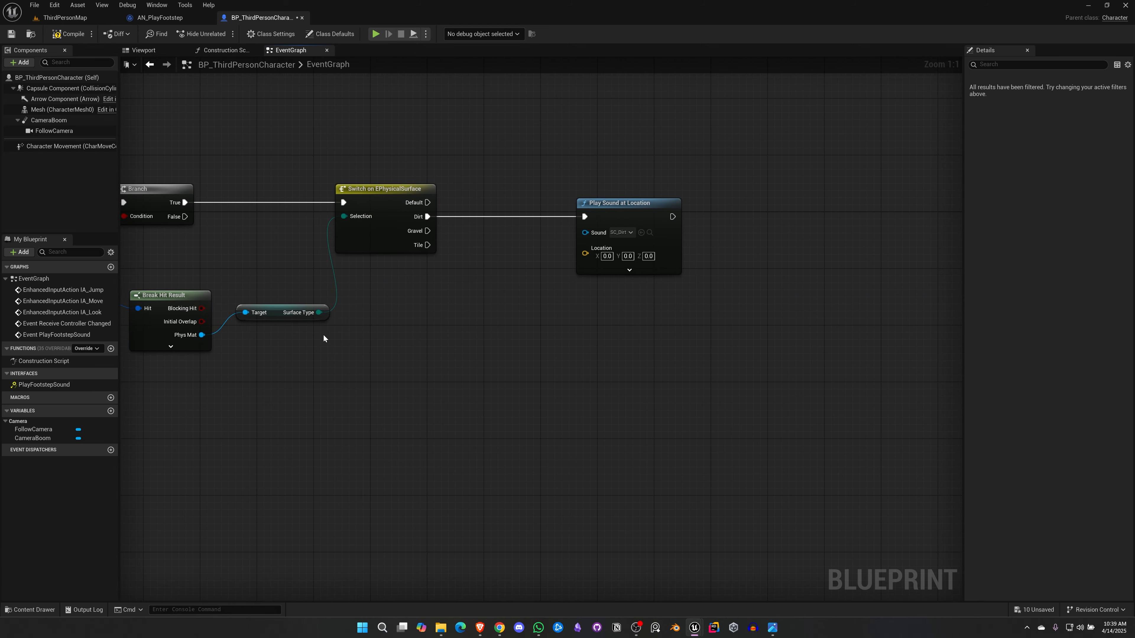
pyautogui.hotkey('ctrl', 'v')
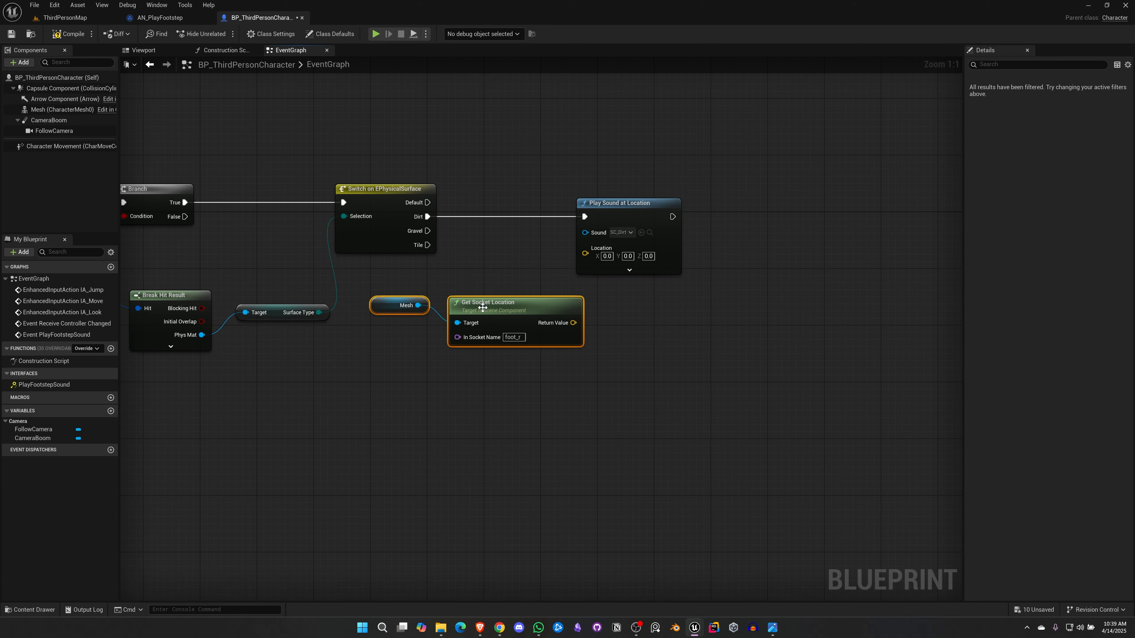
pyautogui.moveTo(473, 305); pyautogui.dragTo(465, 297)
pyautogui.click(490, 369)
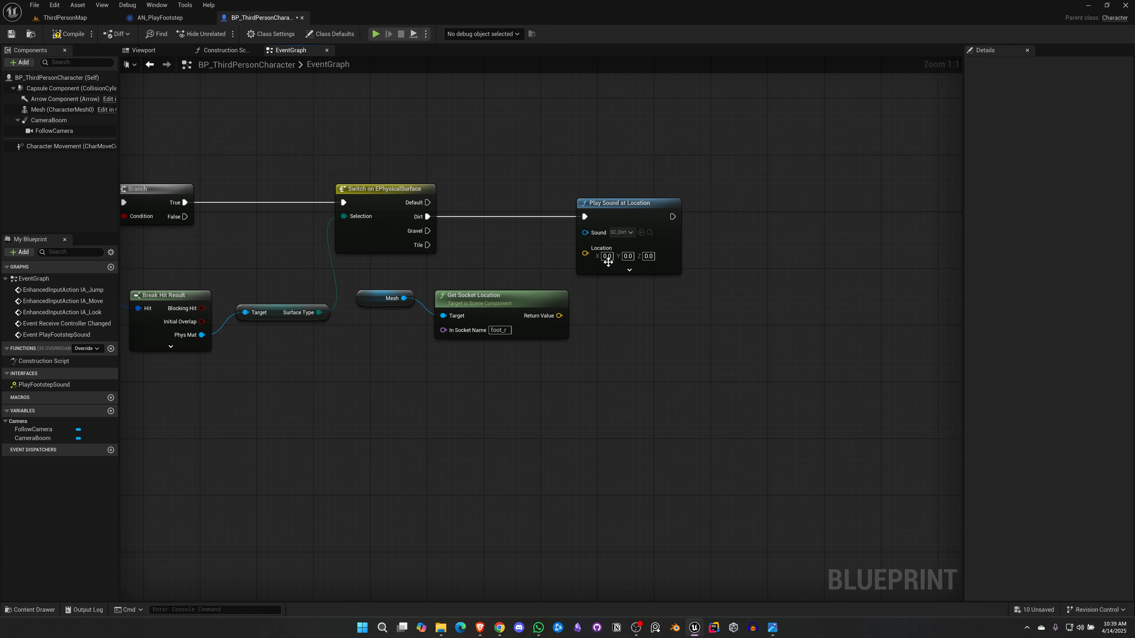
pyautogui.moveTo(632, 215); pyautogui.dragTo(735, 204)
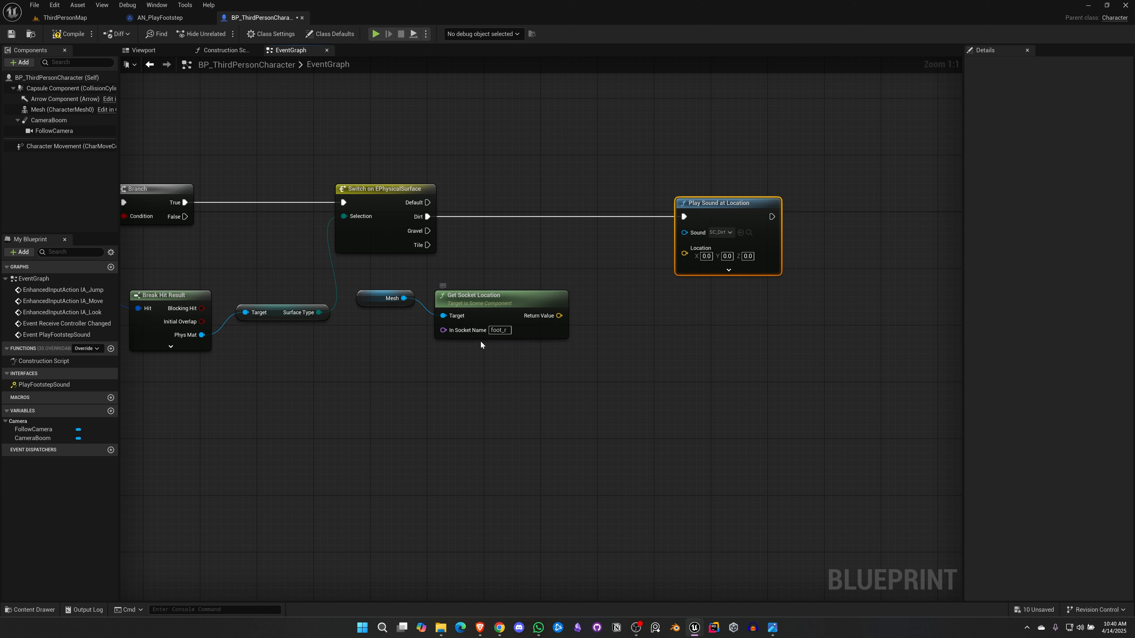
pyautogui.click(468, 341)
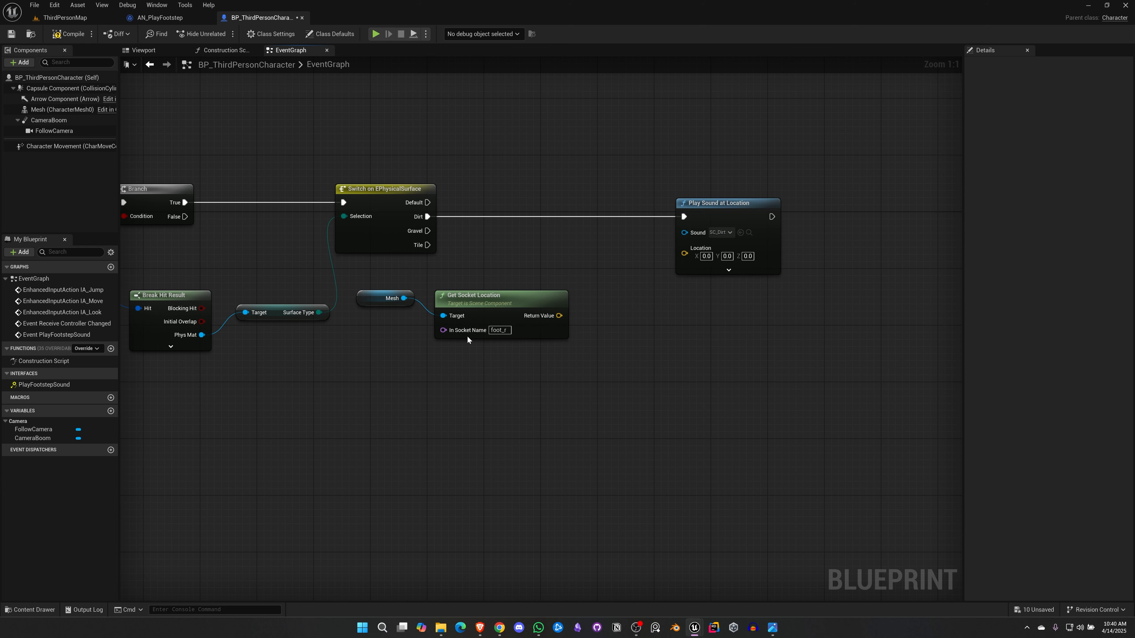
# - Feed the foot_r socket location into the Dirt branch's Play Sound at Location, and move the Mesh and Get Socket Location nodes lower
pyautogui.moveTo(483, 302); pyautogui.dragTo(483, 288)
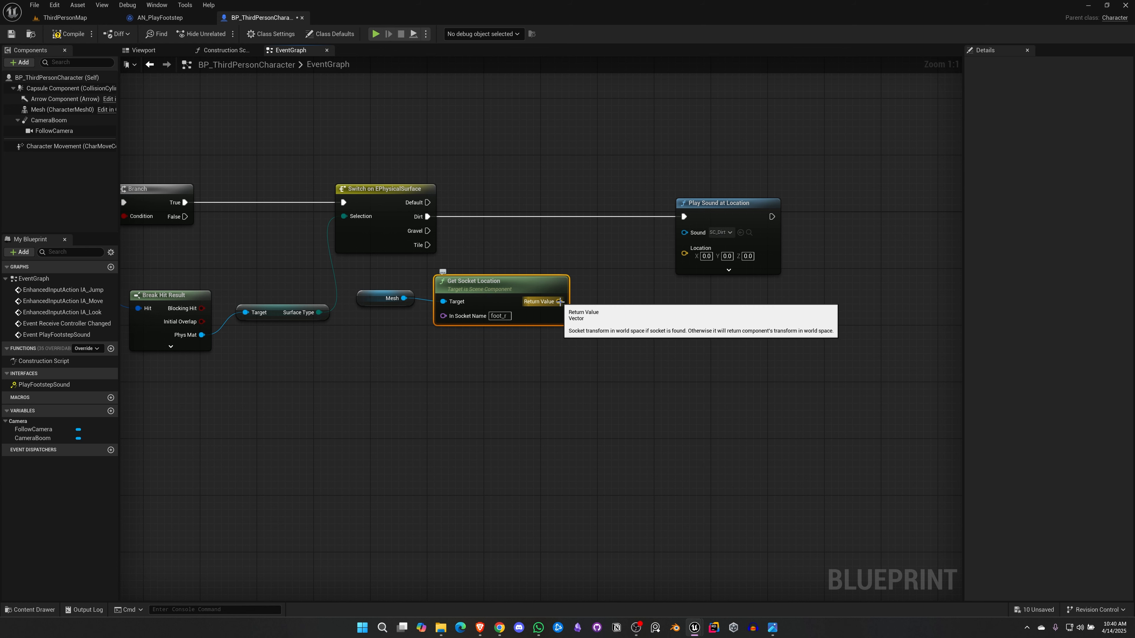
pyautogui.moveTo(559, 302); pyautogui.dragTo(683, 253)
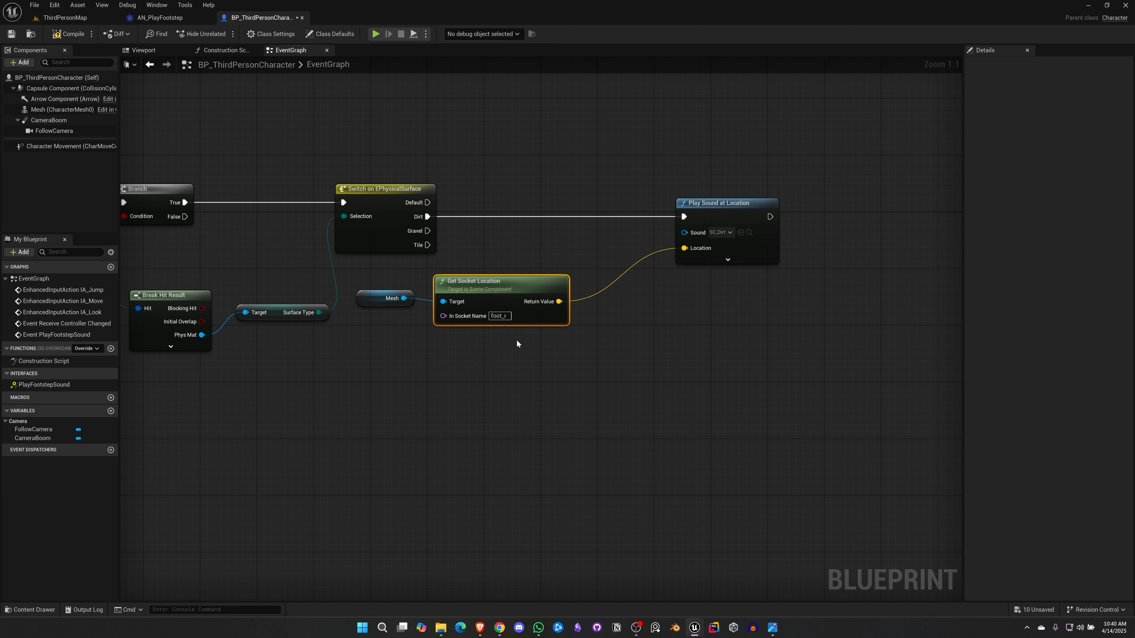
pyautogui.keyDown('shift'); pyautogui.click(386, 300); pyautogui.keyUp('shift')
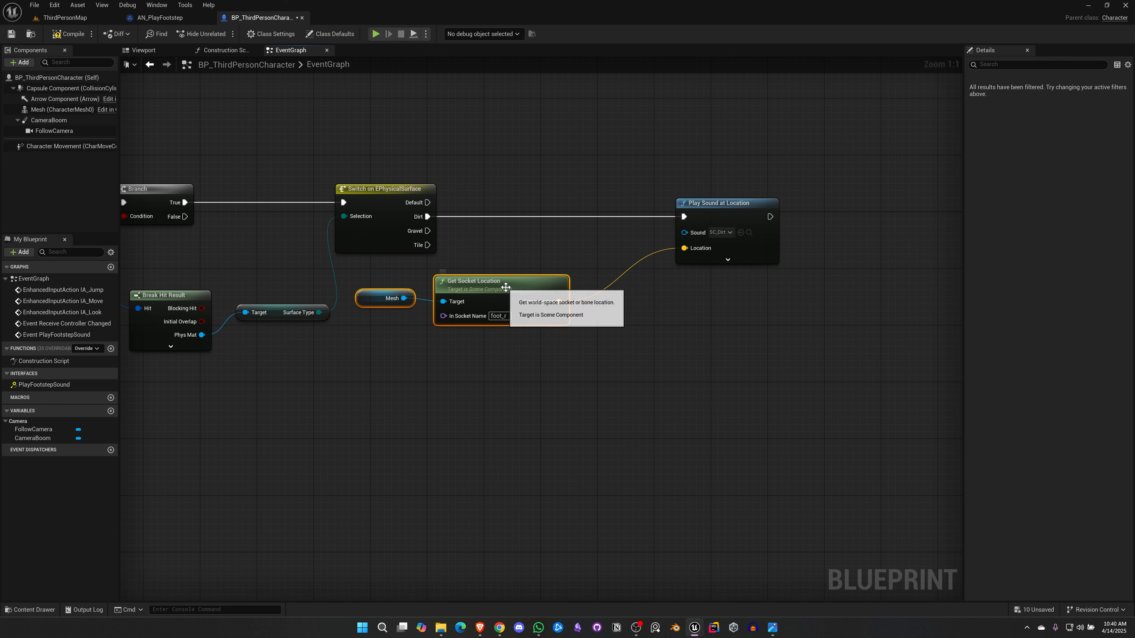
pyautogui.moveTo(507, 285); pyautogui.dragTo(428, 335)
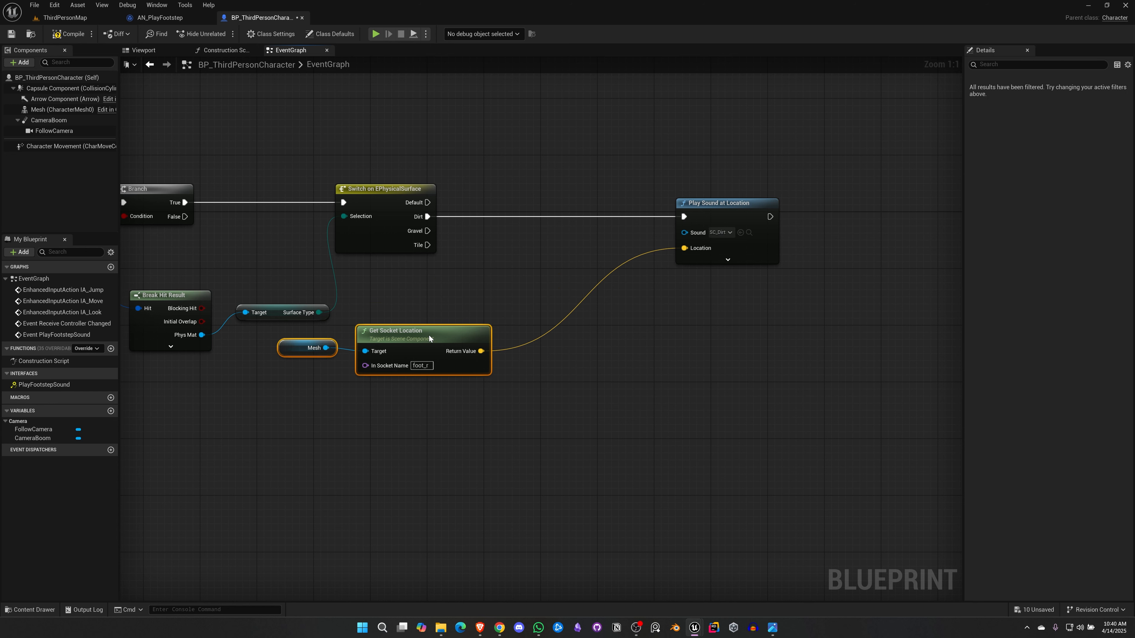
# - Stack two copies of Play Sound at Location beneath the original and connect the foot_r socket location to both Location inputs
pyautogui.click(731, 206)
pyautogui.hotkey('ctrl', 'd')
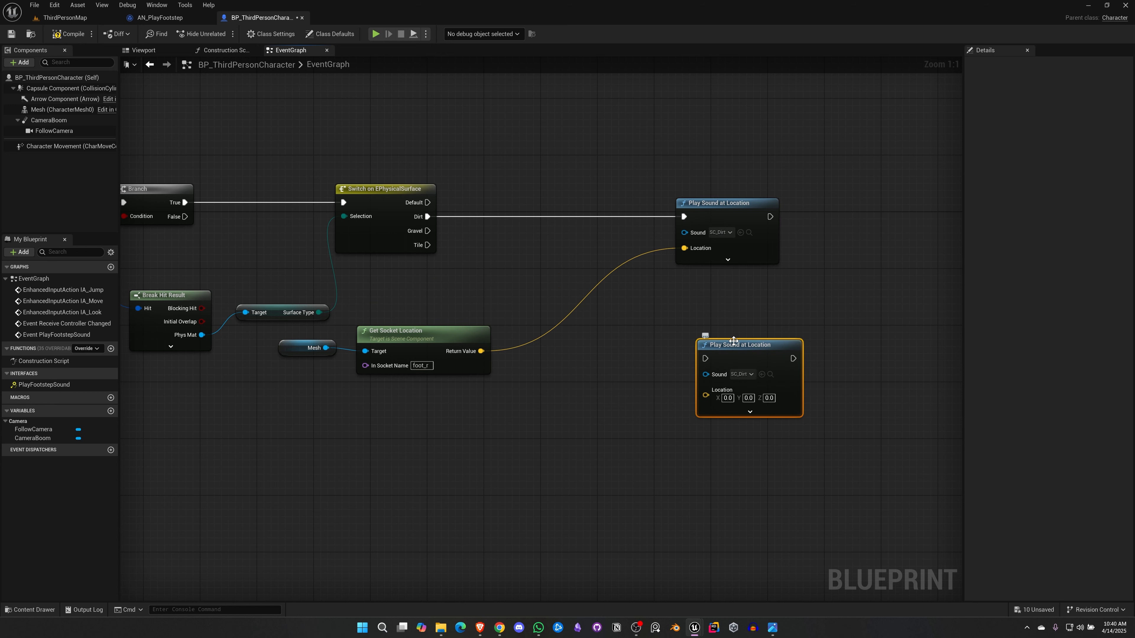
pyautogui.moveTo(739, 341); pyautogui.dragTo(710, 299)
pyautogui.hotkey('ctrl', 'd')
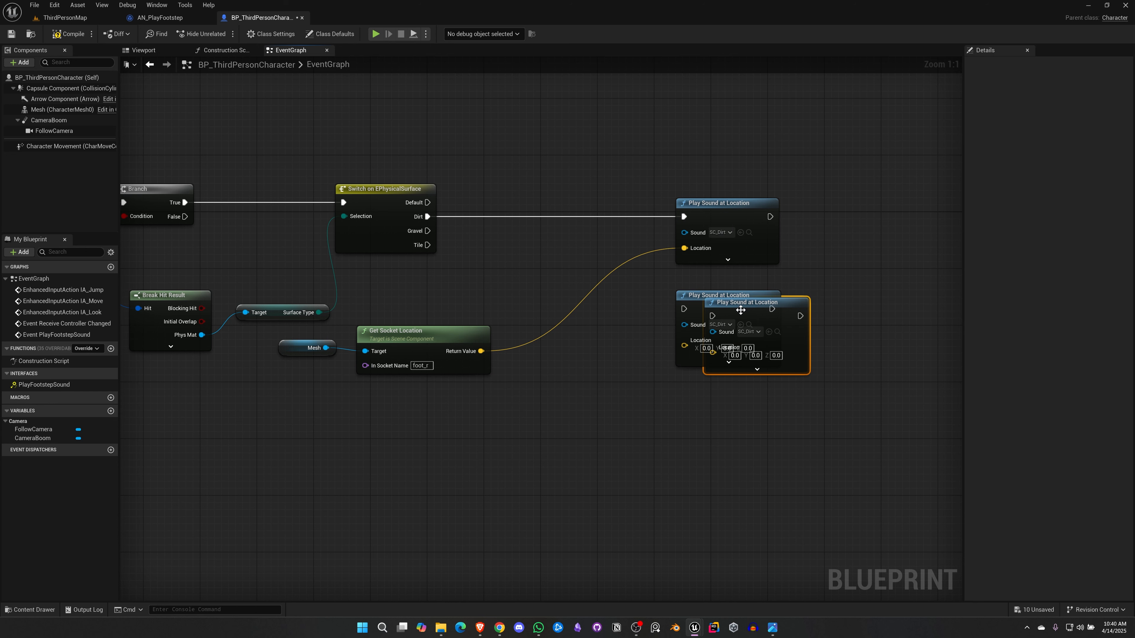
pyautogui.moveTo(764, 334); pyautogui.dragTo(730, 391)
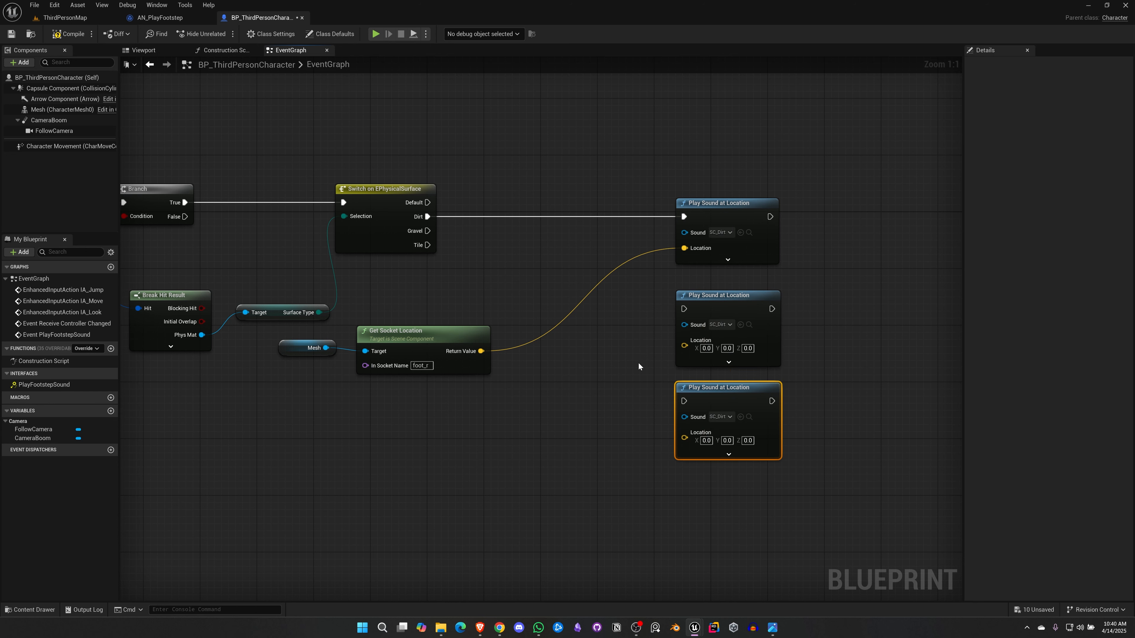
pyautogui.moveTo(481, 350); pyautogui.dragTo(683, 347)
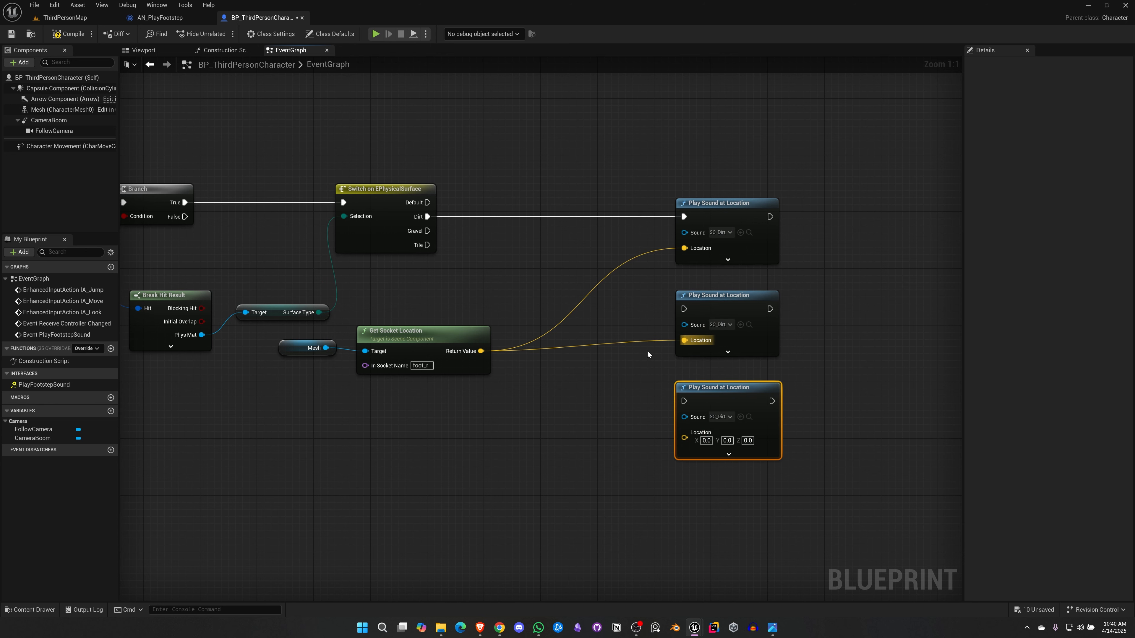
pyautogui.moveTo(482, 351); pyautogui.dragTo(685, 439)
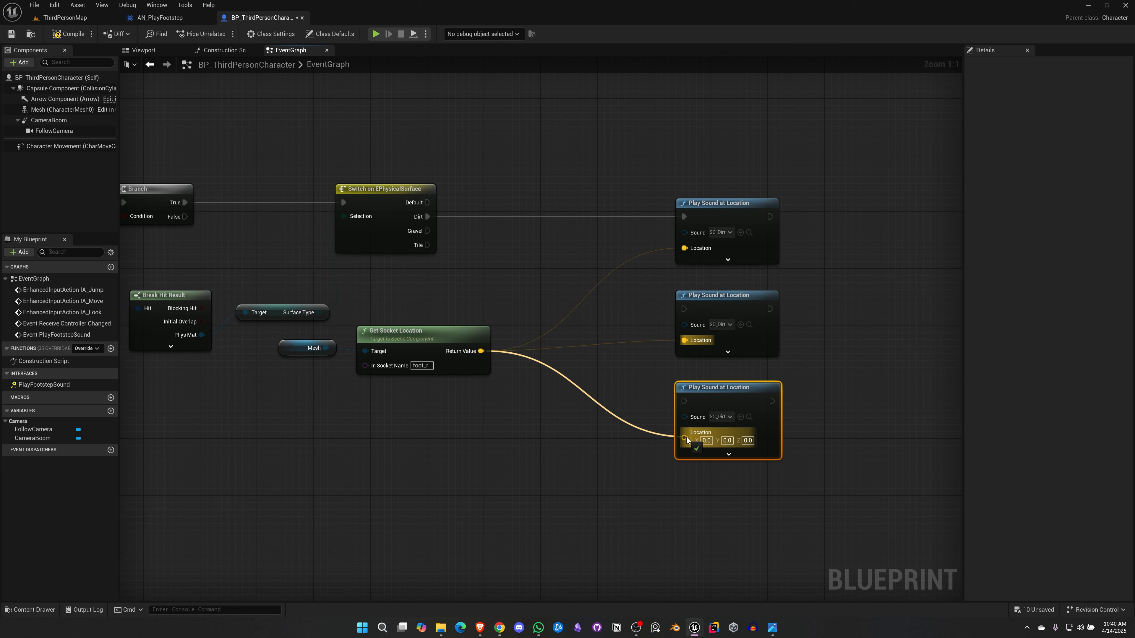
# - Connect the Gravel and Tile outputs to the two copied Play Sound at Location nodes, using the SC_Gravel and SC_Tile cues respectively
pyautogui.moveTo(428, 231); pyautogui.dragTo(688, 310)
pyautogui.click(727, 325)
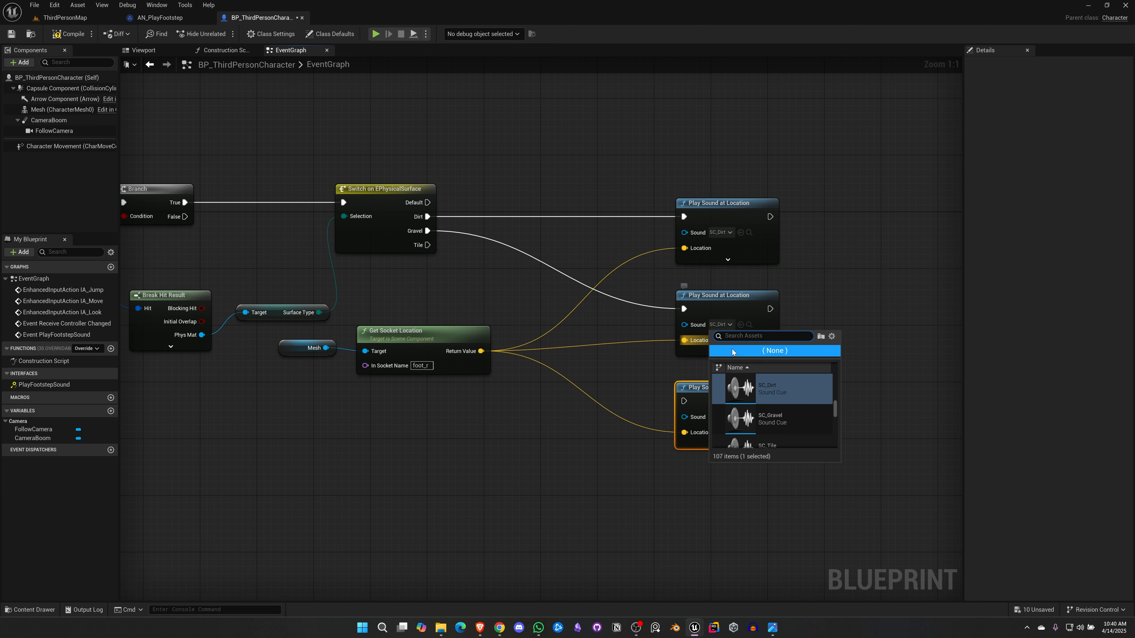
pyautogui.click(789, 416)
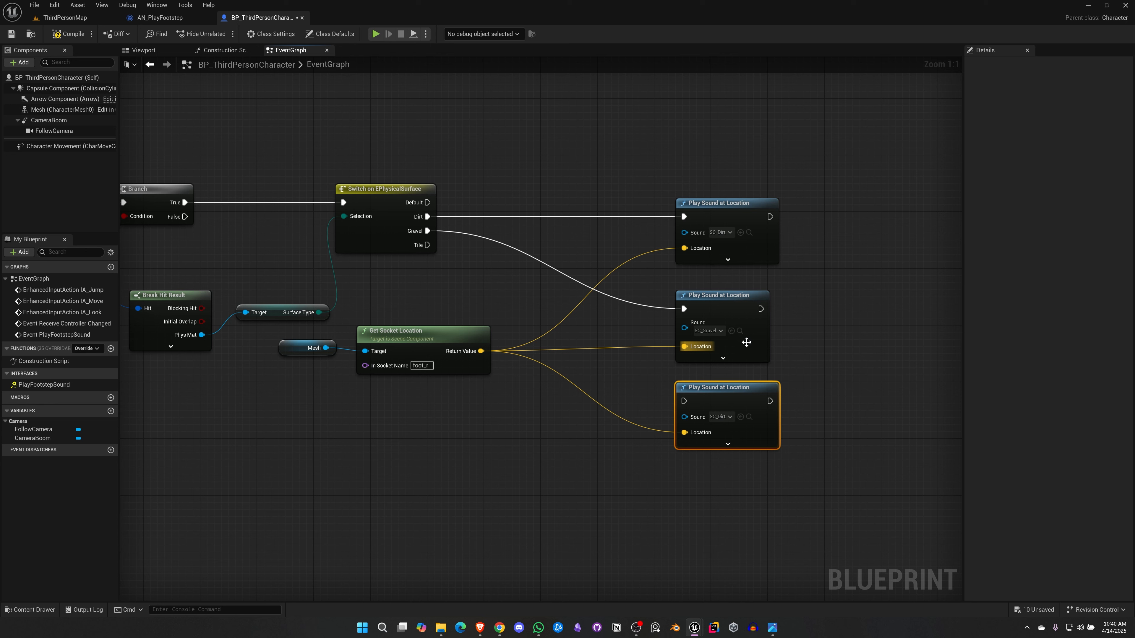
pyautogui.moveTo(427, 246); pyautogui.dragTo(683, 401)
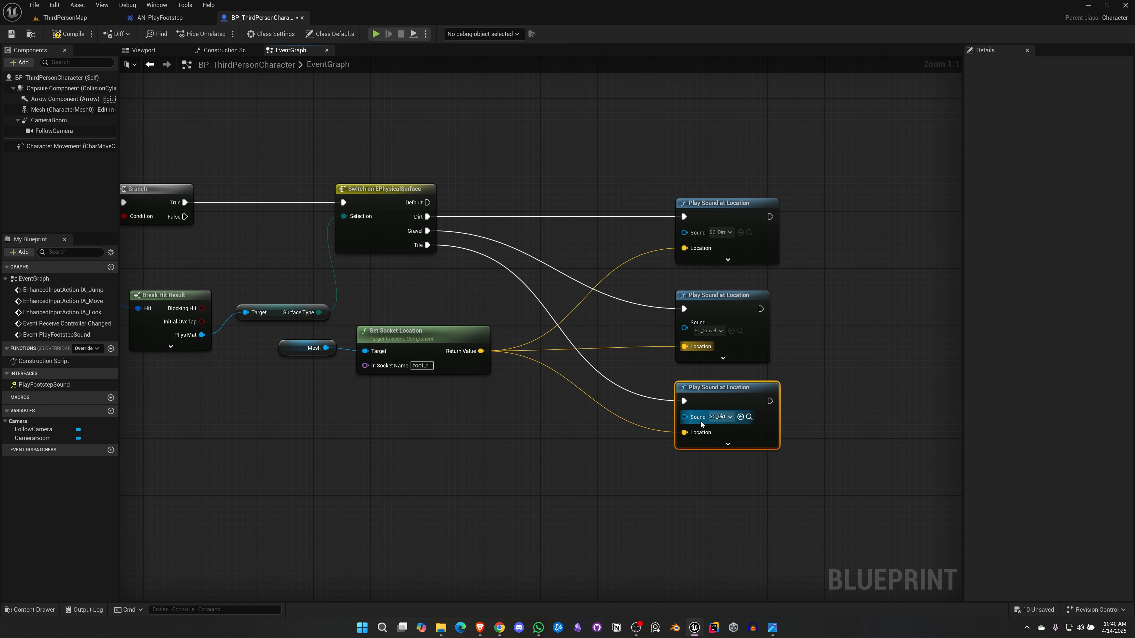
pyautogui.click(729, 417)
pyautogui.click(776, 534)
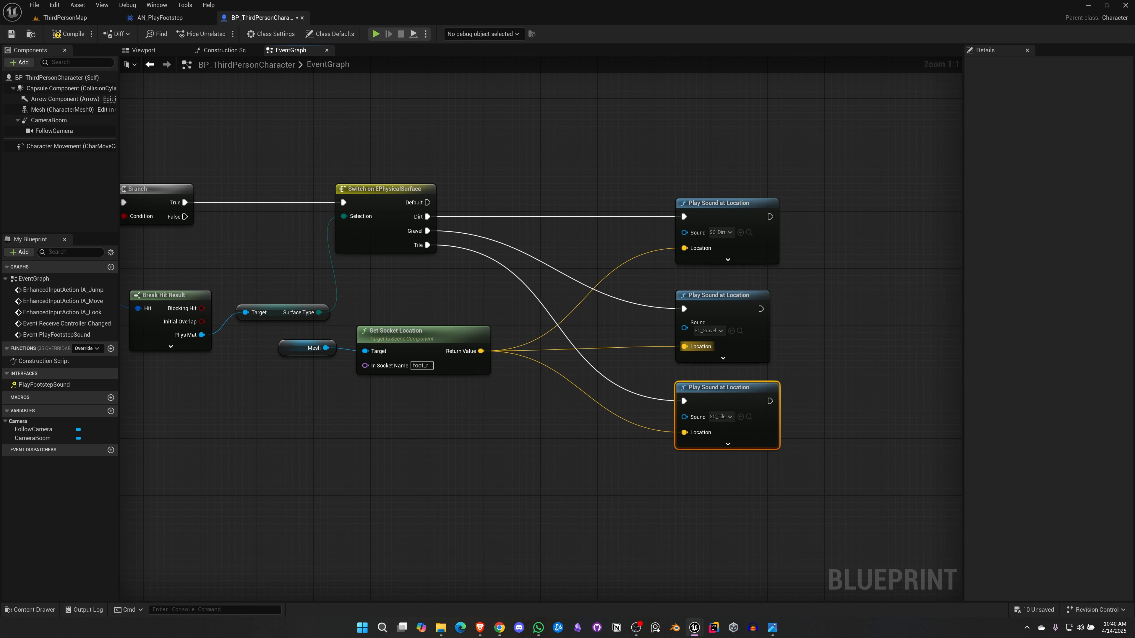
# - Find the animation blueprint assigned as the character's Anim Class in the project content and open ABP_Quinn
pyautogui.scroll(-3, 415, 410)
pyautogui.moveTo(362, 418)
pyautogui.mouseDown(button='right')
pyautogui.moveTo(640, 433)
pyautogui.moveTo(622, 438)
pyautogui.mouseUp(button='right')
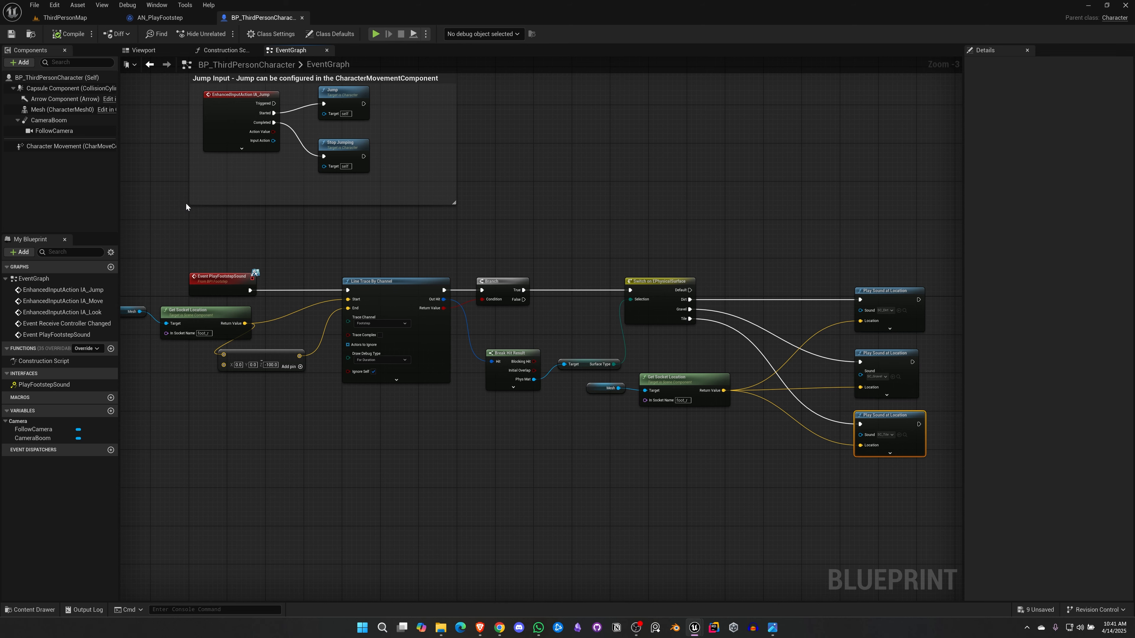
pyautogui.click(144, 50)
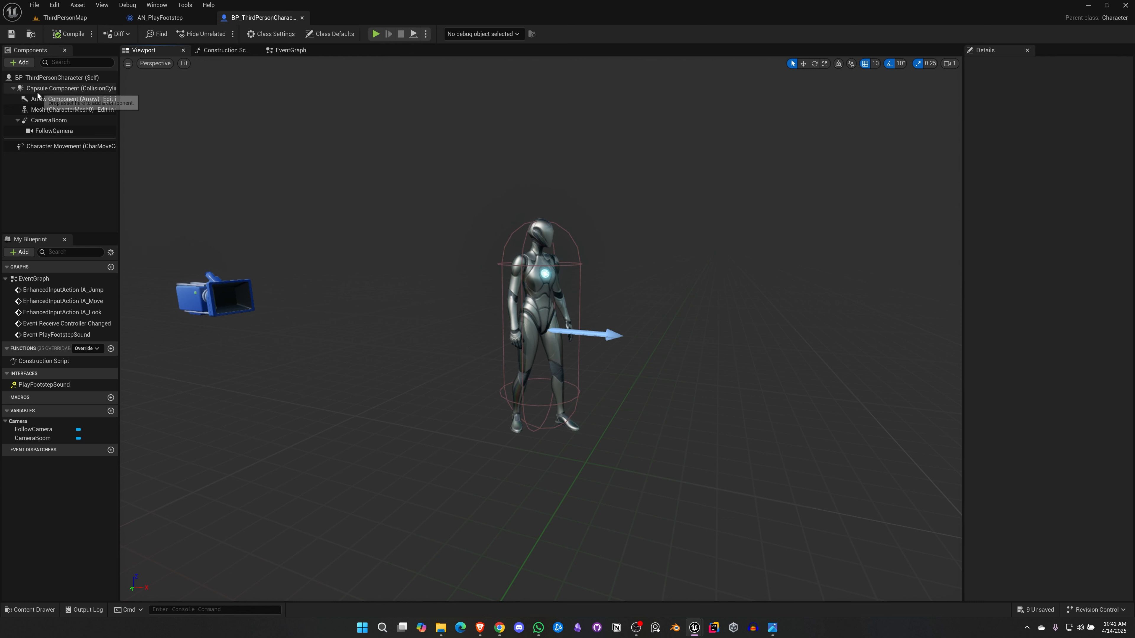
pyautogui.click(47, 78)
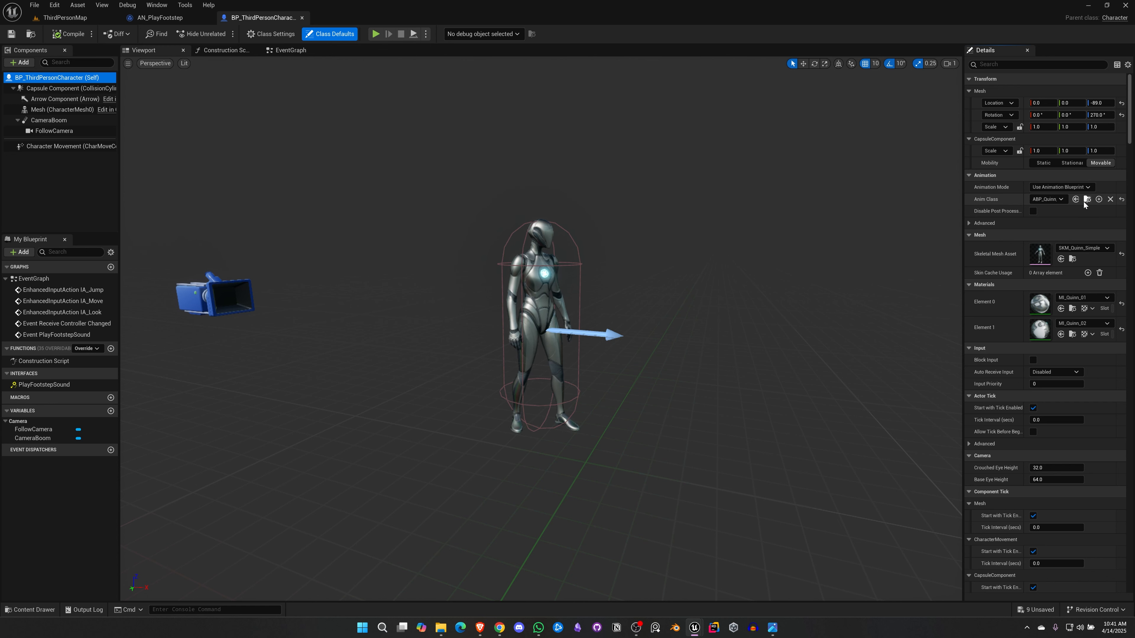
pyautogui.click(1086, 201)
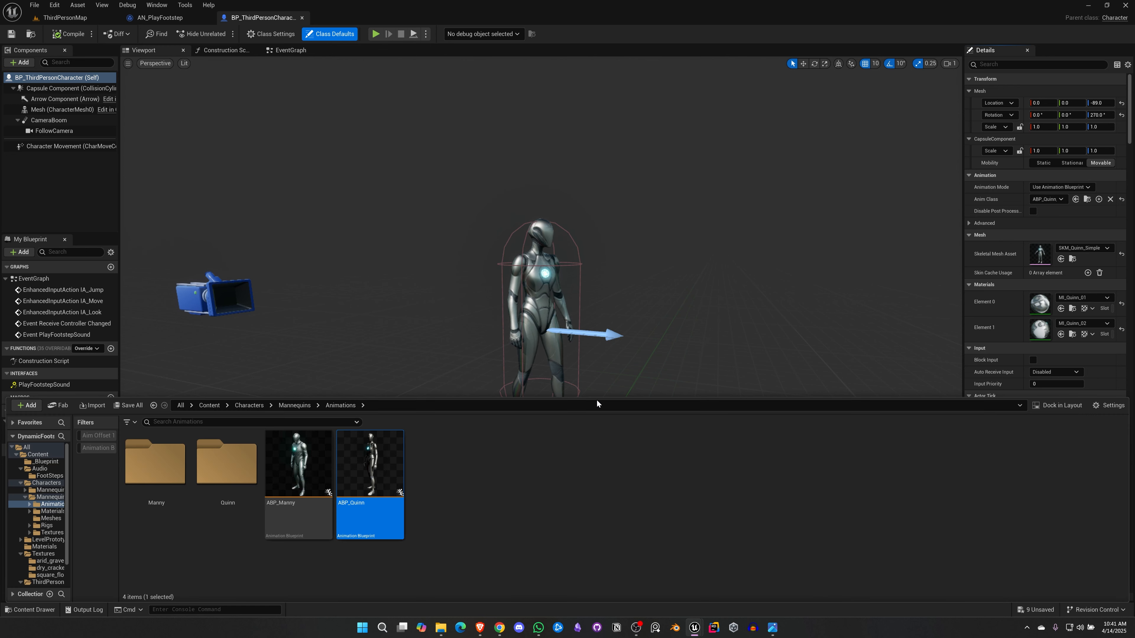
pyautogui.doubleClick(377, 487)
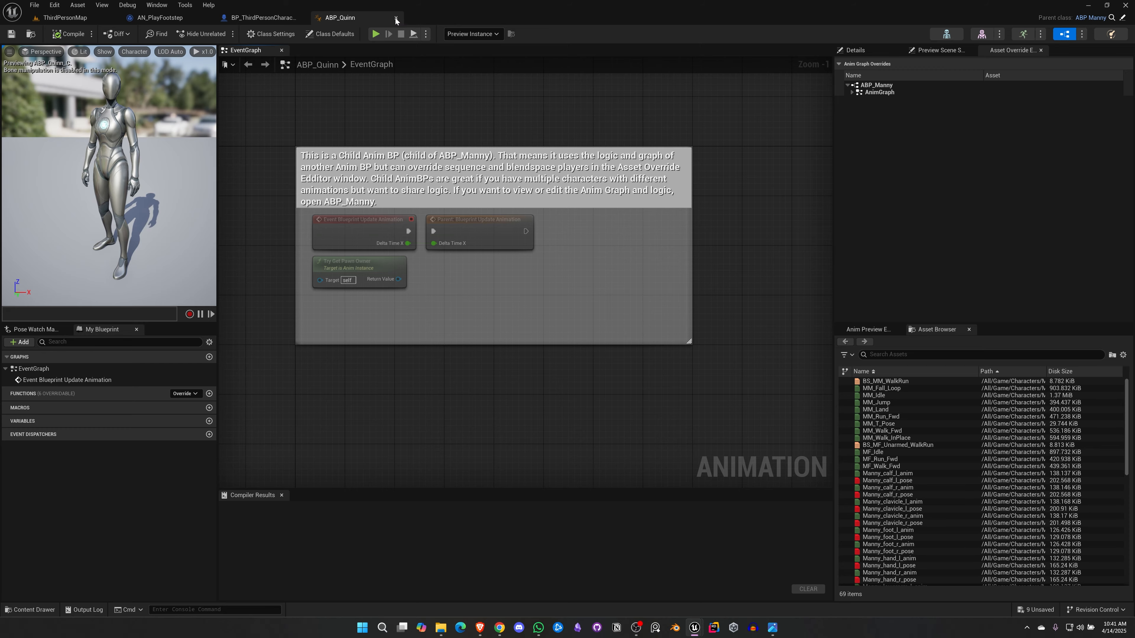
# - Close ABP_Quinn, open its parent animation blueprint ABP_Manny, and look over the event graph
pyautogui.click(396, 18)
pyautogui.hotkey('ctrl', 'space')
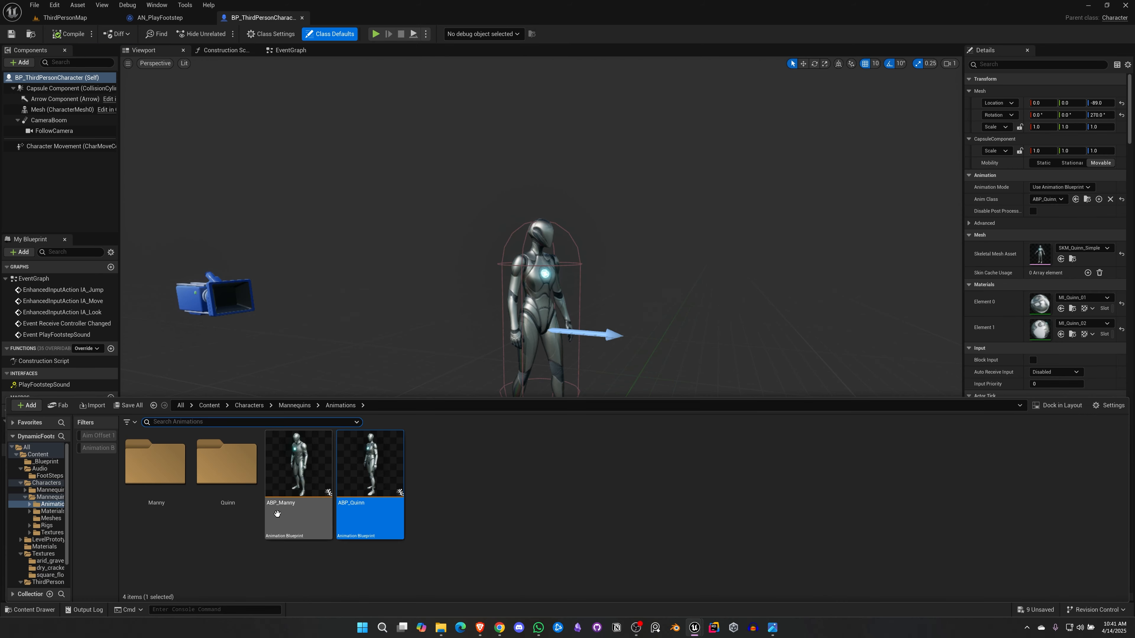
pyautogui.doubleClick(296, 478)
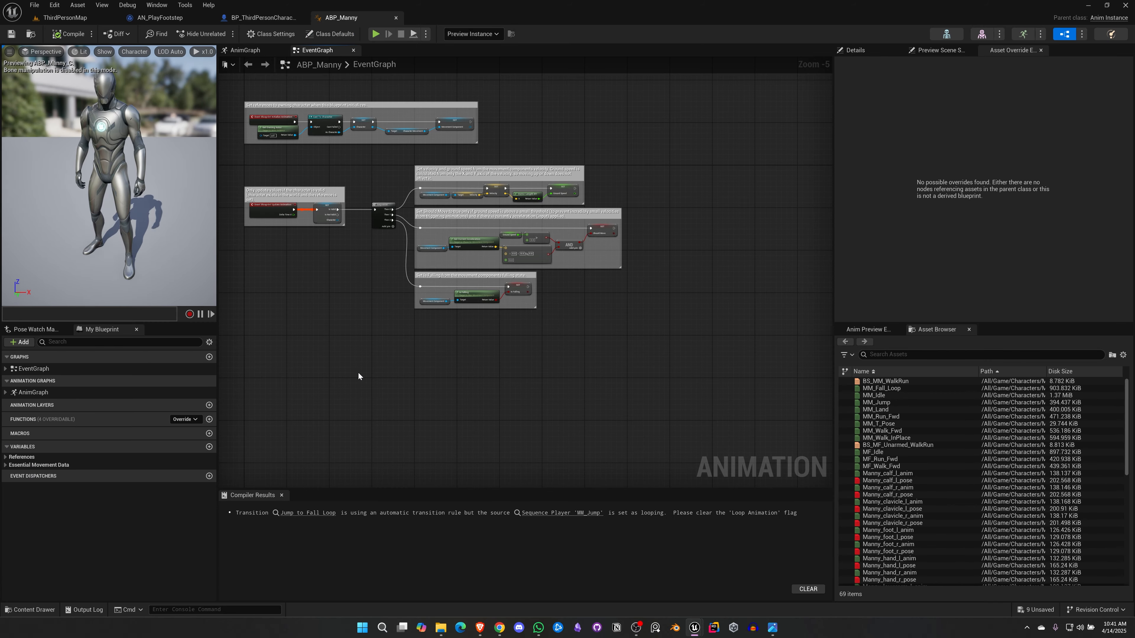
pyautogui.moveTo(358, 348); pyautogui.dragTo(468, 448, button='right')
pyautogui.scroll(3, 469, 448)
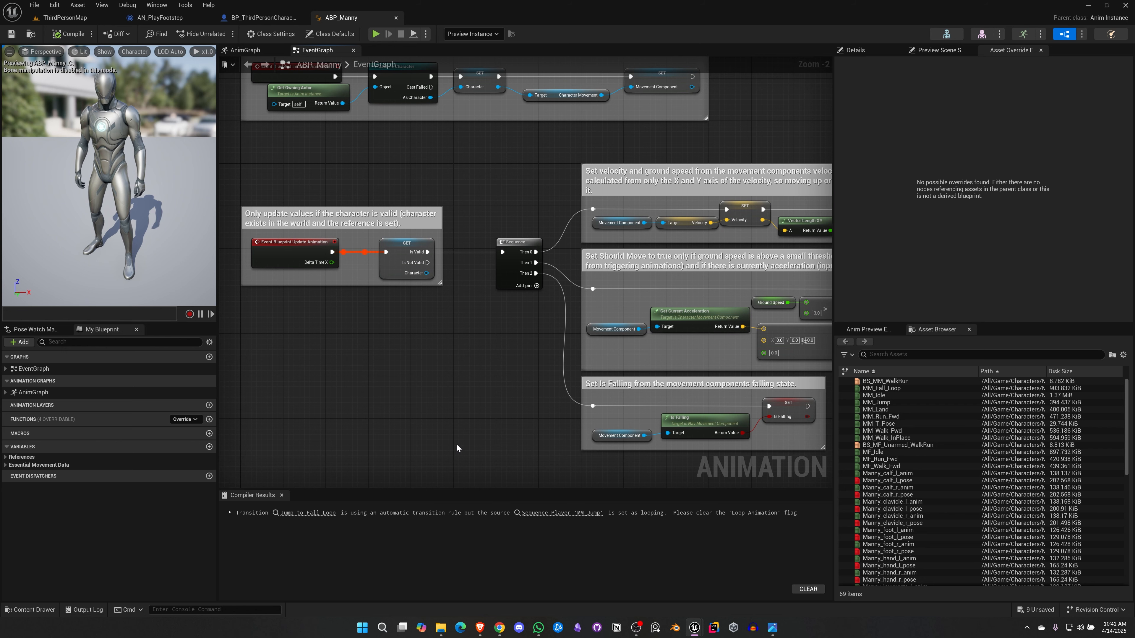
pyautogui.moveTo(422, 298); pyautogui.dragTo(428, 311, button='right')
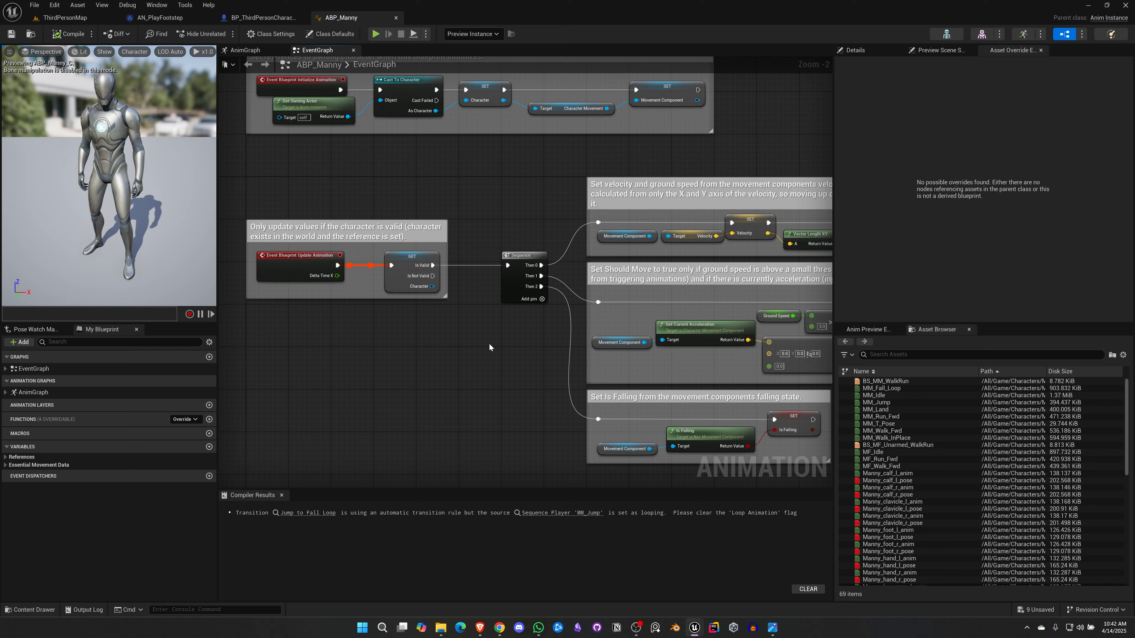
pyautogui.moveTo(488, 342); pyautogui.dragTo(491, 391, button='right')
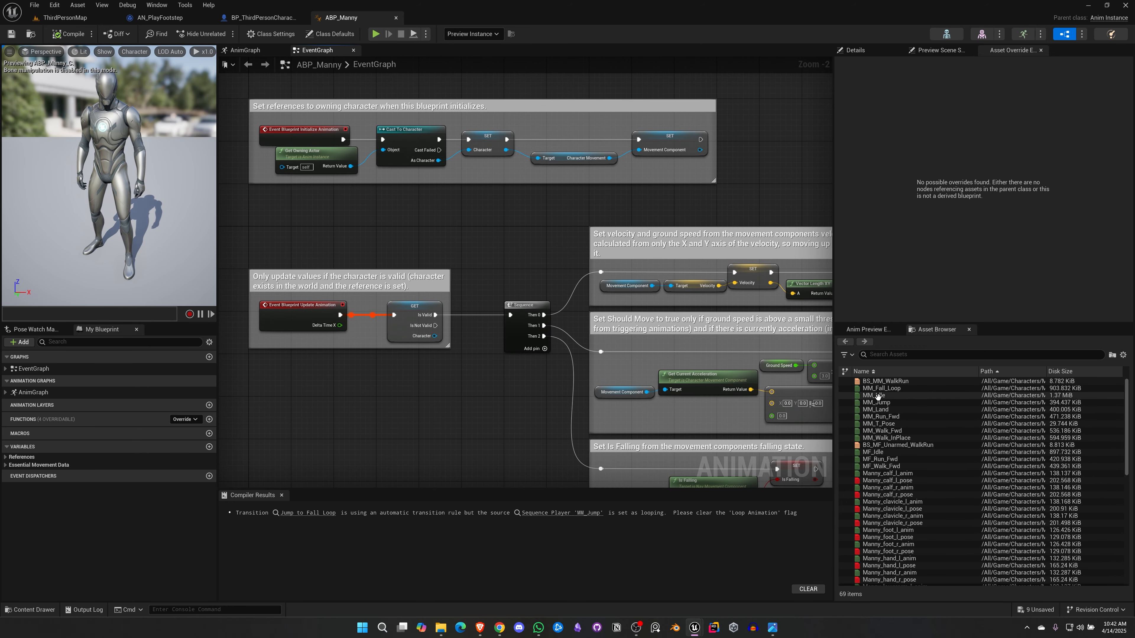
# - Open the Walk / Run state of the Locomotion state machine in the AnimGraph and select its BS_MM_WalkRun blend space player
pyautogui.click(244, 50)
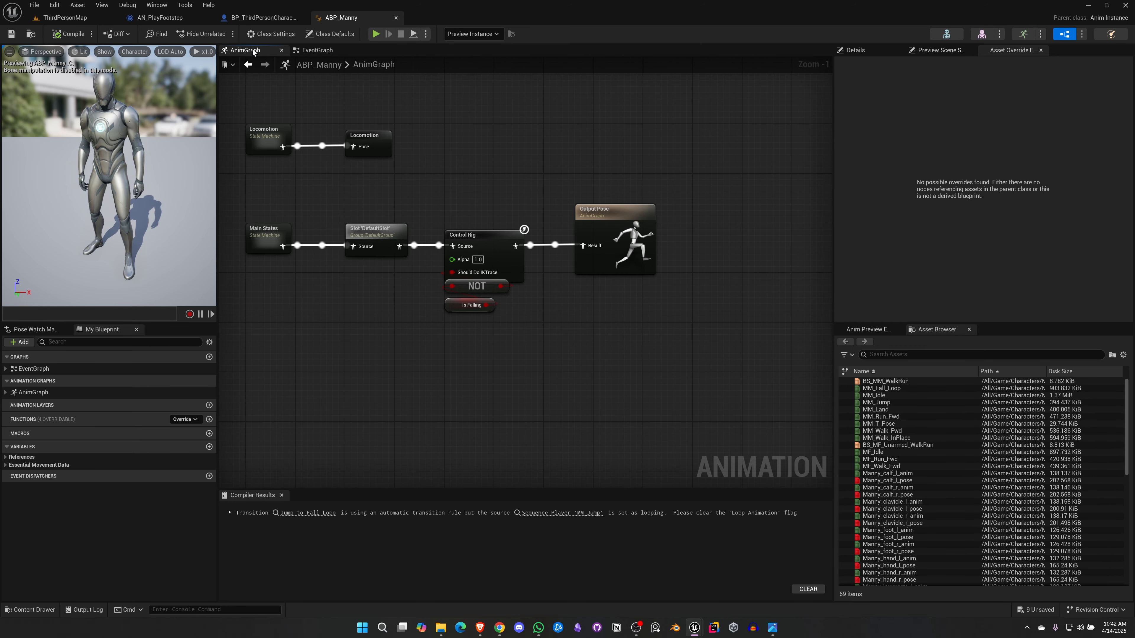
pyautogui.moveTo(361, 202); pyautogui.dragTo(425, 201, button='right')
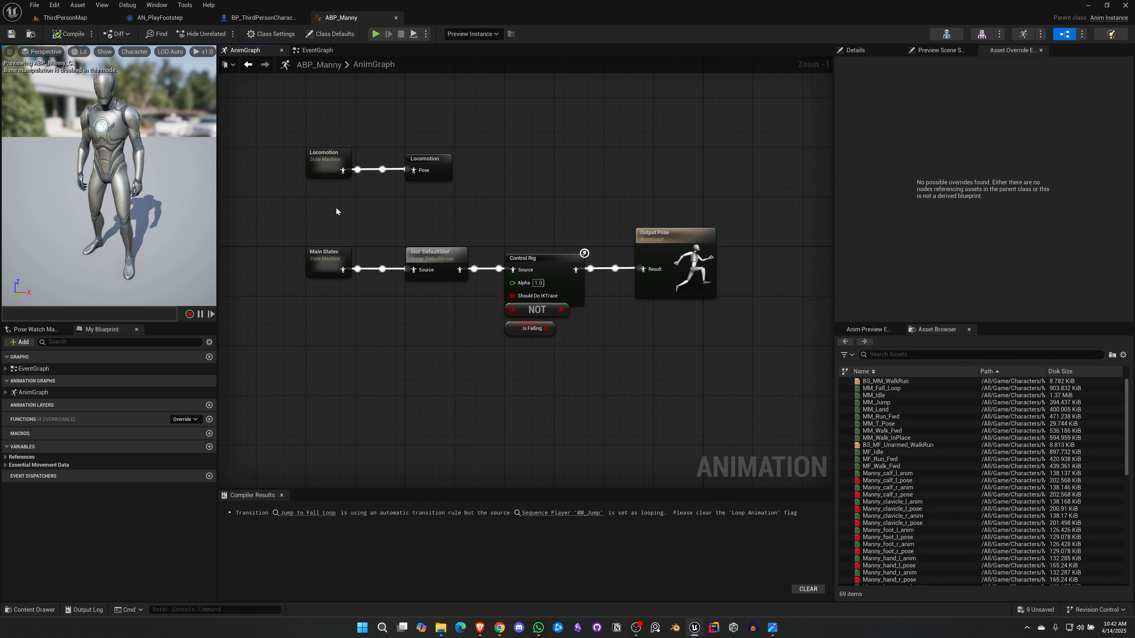
pyautogui.doubleClick(333, 170)
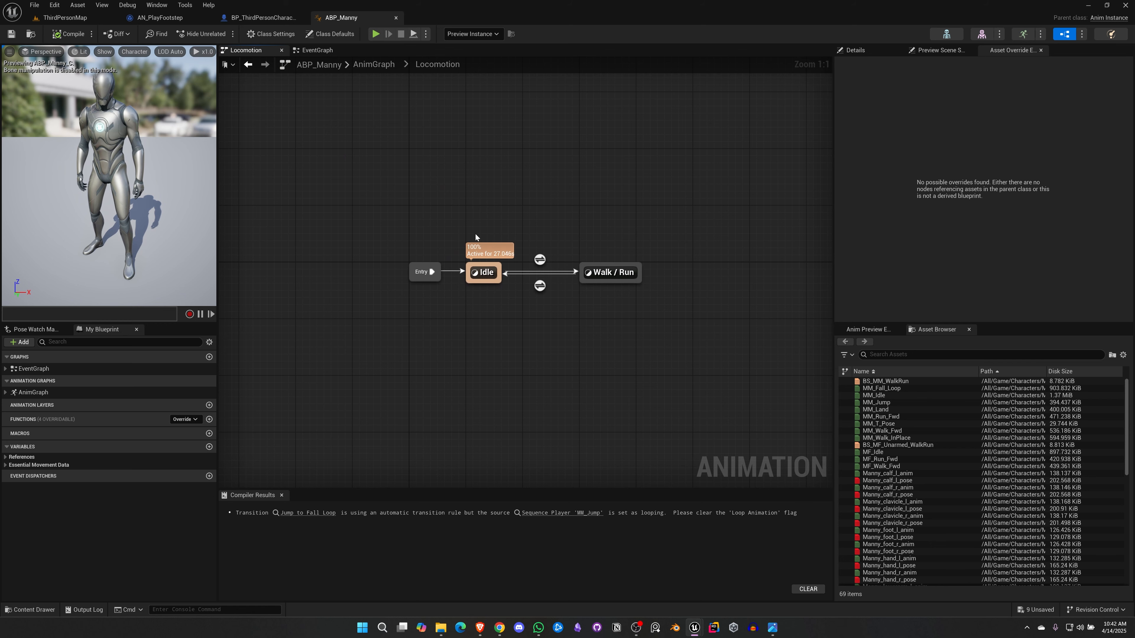
pyautogui.doubleClick(595, 272)
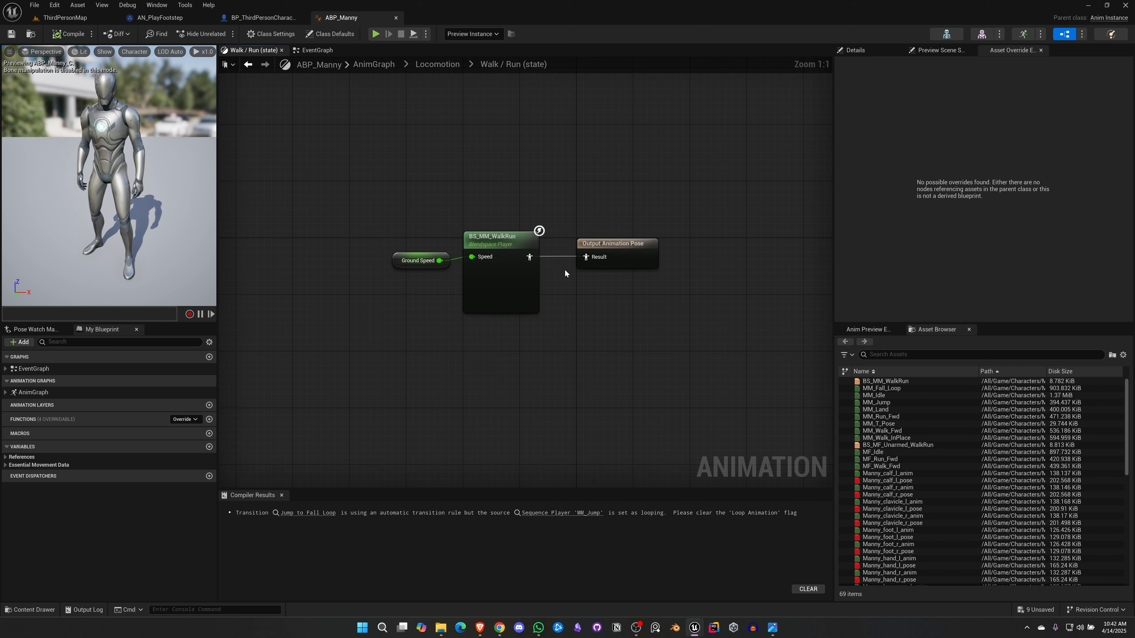
pyautogui.click(484, 248)
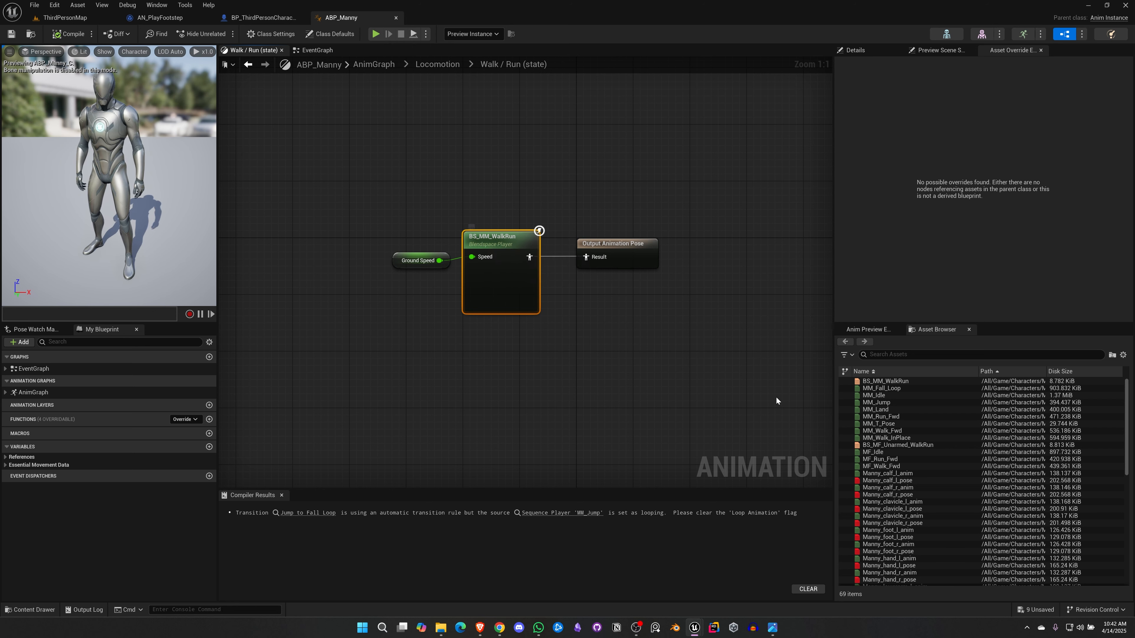
# - Open the BS_MM_WalkRun blend space and inspect its middle and highest-speed samples
pyautogui.click(910, 381)
pyautogui.doubleClick(910, 381)
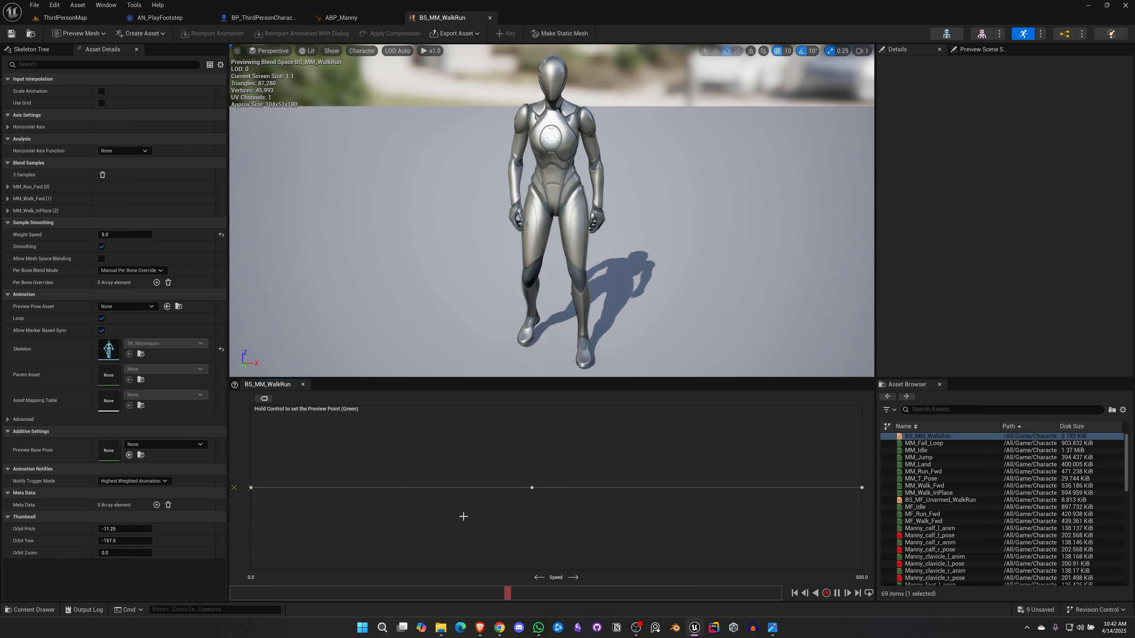
pyautogui.moveTo(533, 488)
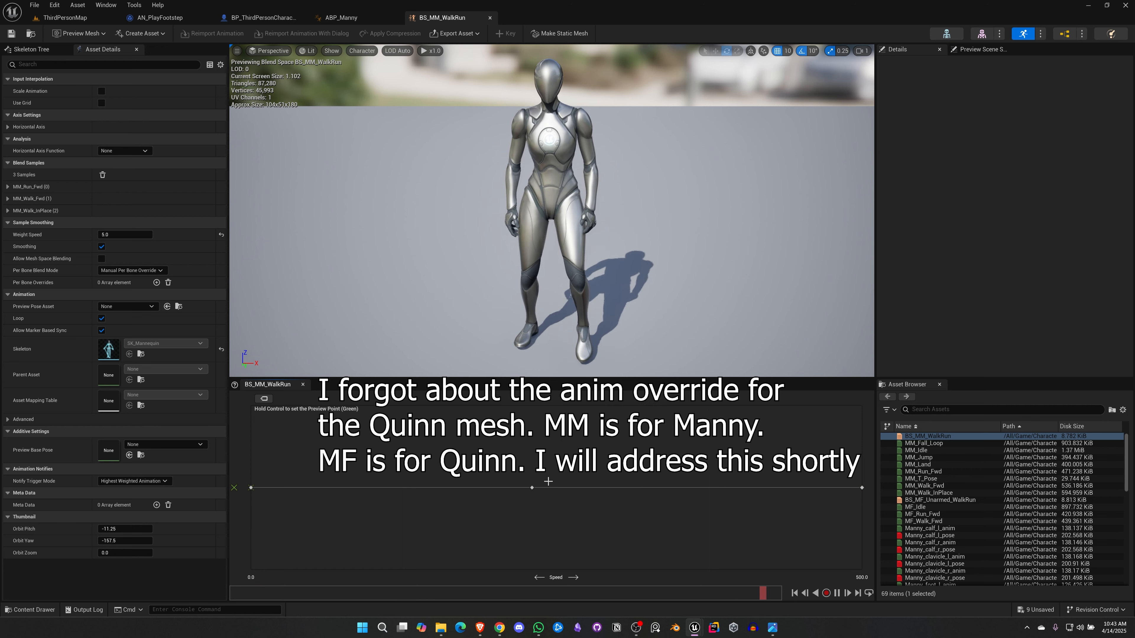
pyautogui.moveTo(862, 488)
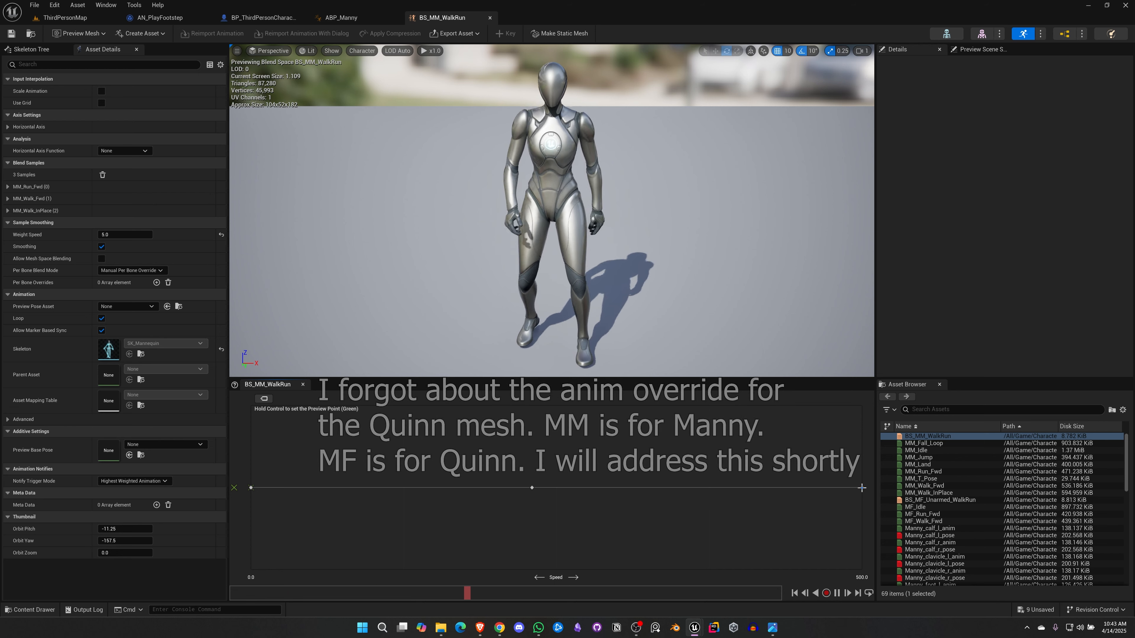
pyautogui.click(862, 488)
pyautogui.click(531, 488)
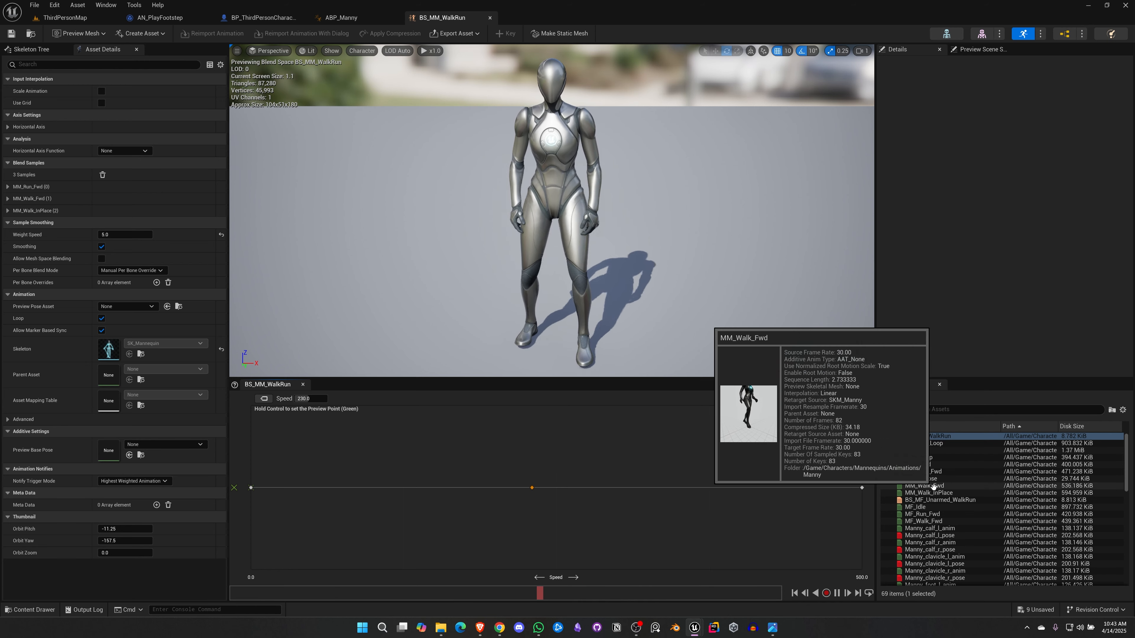
# - Open the MM_Walk_Fwd animation and add a notify track named Footstep
pyautogui.doubleClick(933, 486)
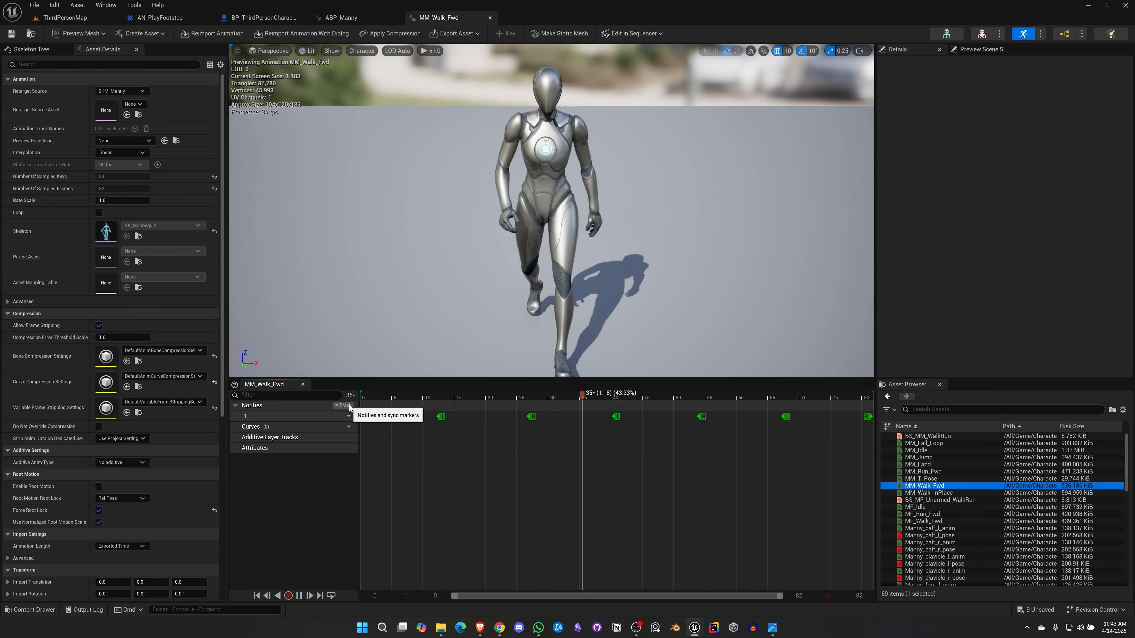
pyautogui.click(349, 405)
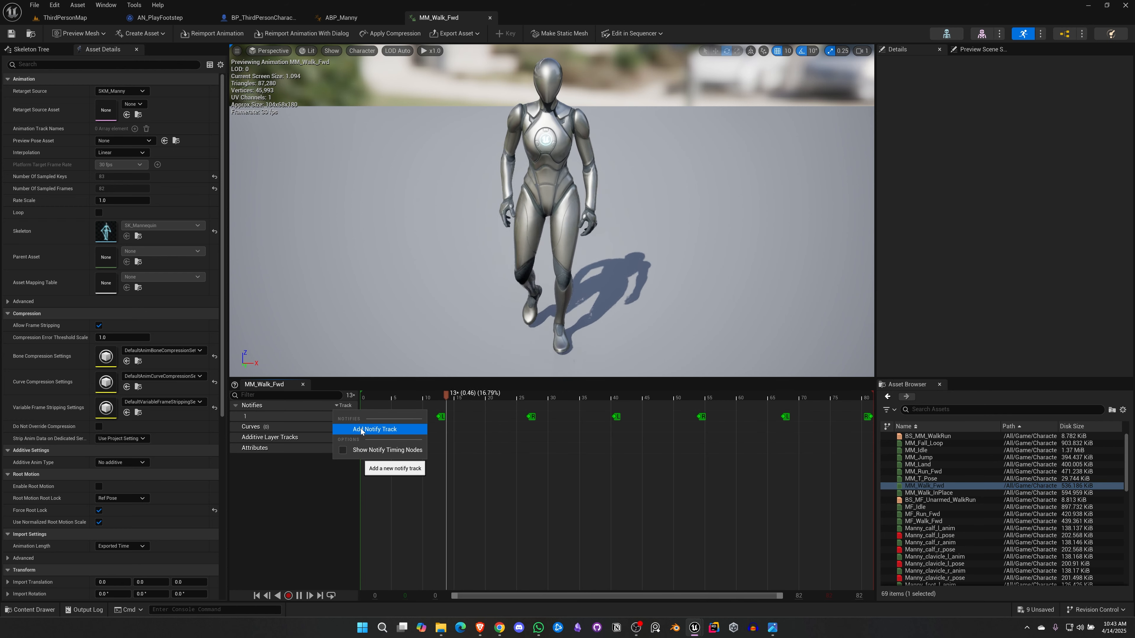
pyautogui.click(375, 430)
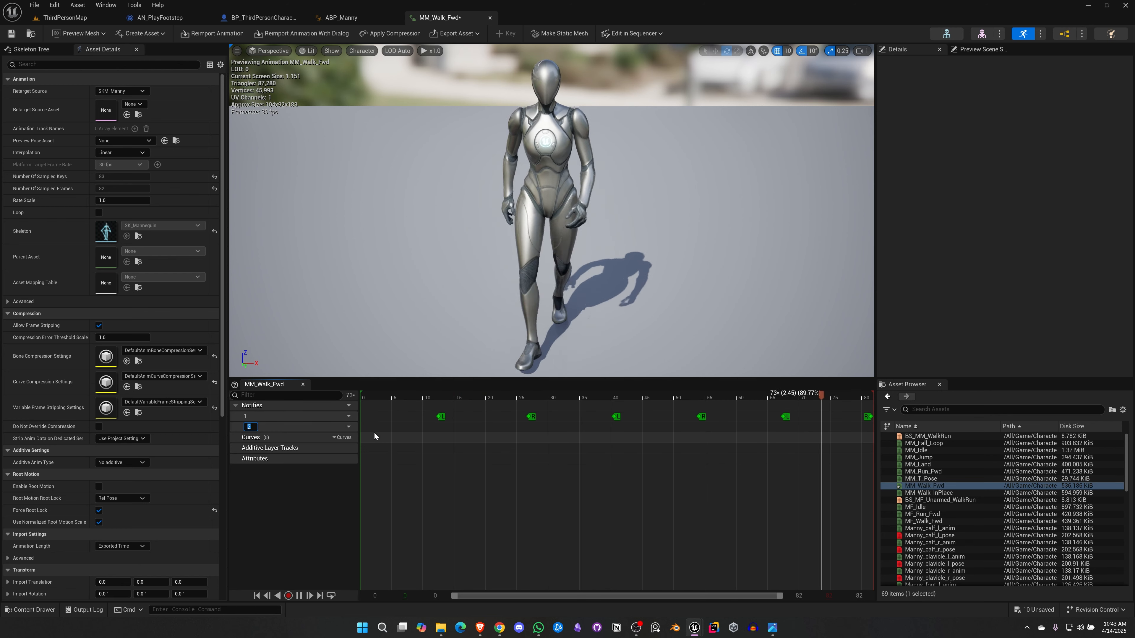
pyautogui.write('F')
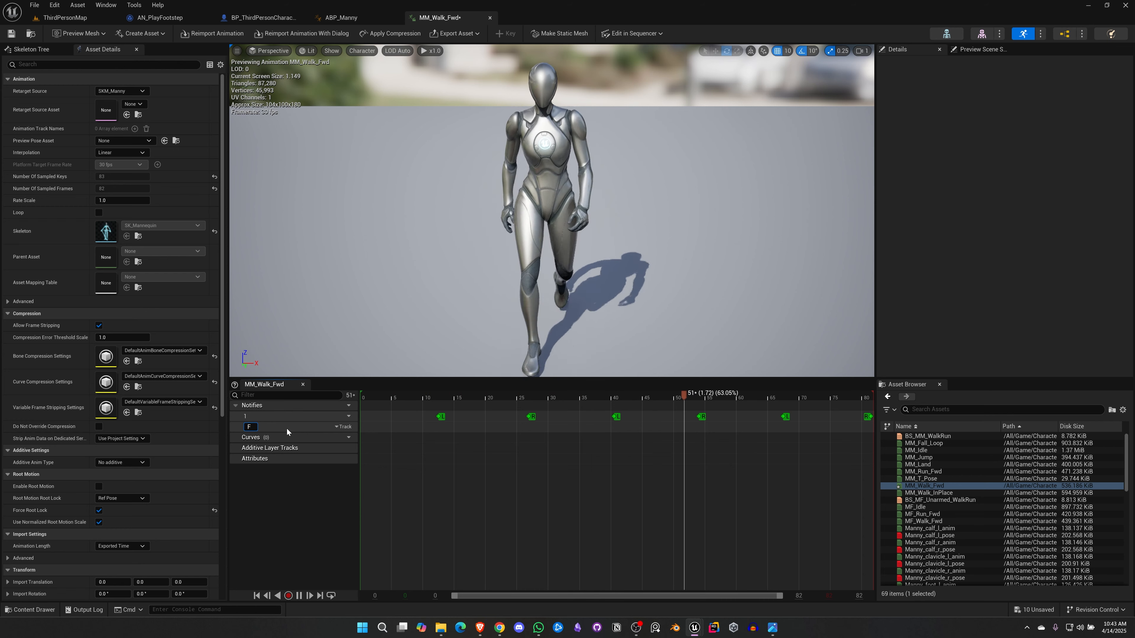
pyautogui.write('ootstep')
pyautogui.press('Return')
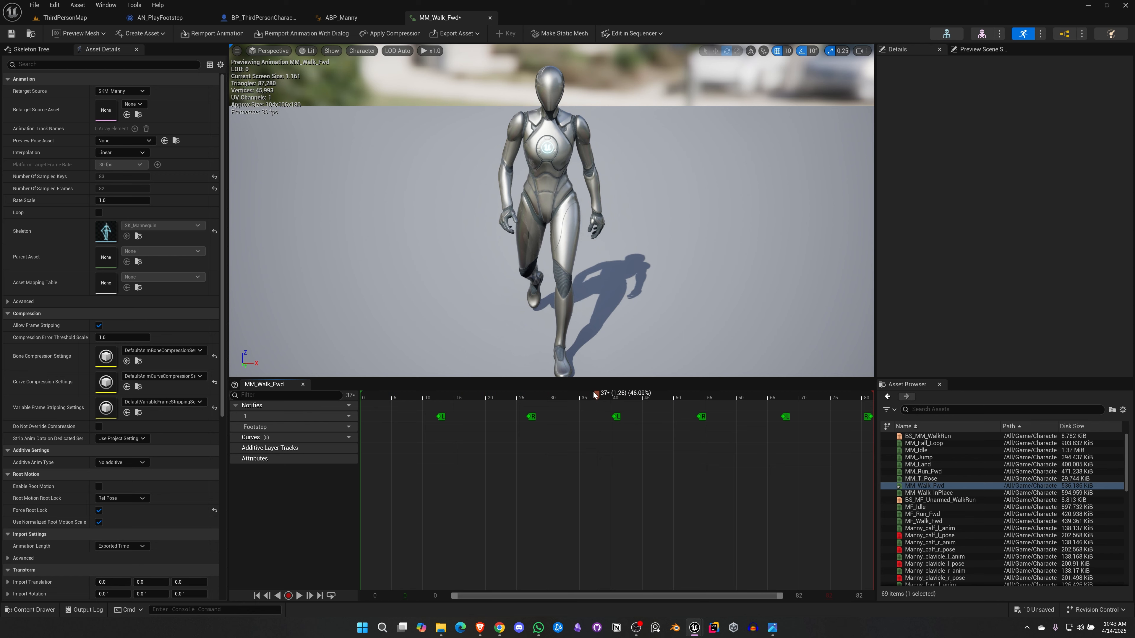
# - Add an AN_PlayFootstep notify on the Footstep track and align it with the first foot sync marker, around frame 12
pyautogui.moveTo(594, 394); pyautogui.dragTo(370, 390)
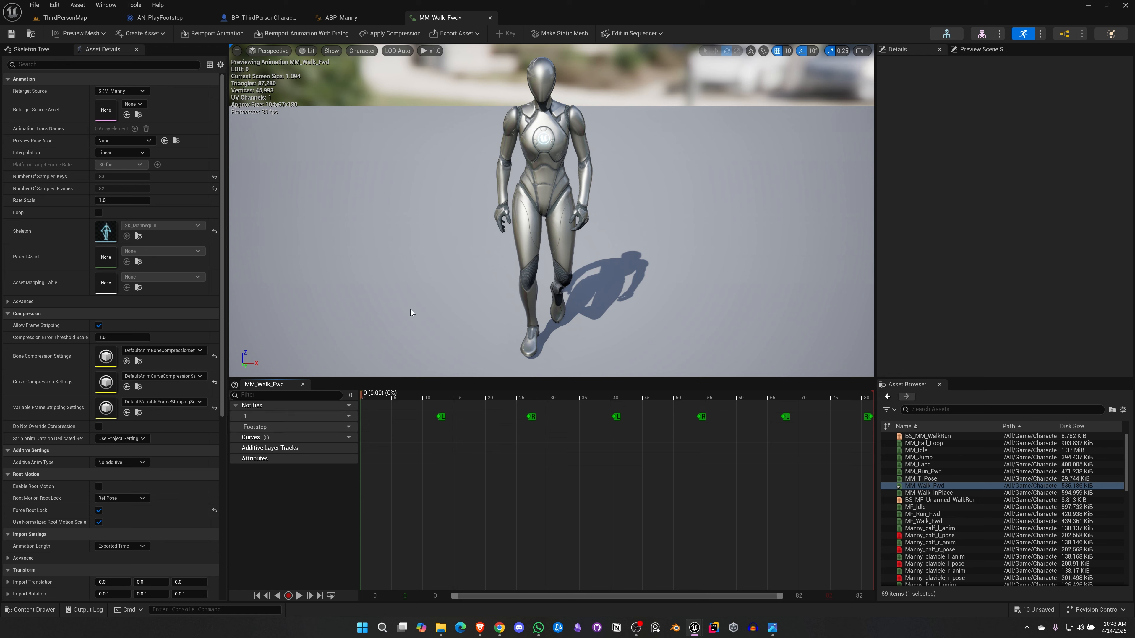
pyautogui.moveTo(410, 309); pyautogui.dragTo(564, 335, button='right')
pyautogui.press('a')
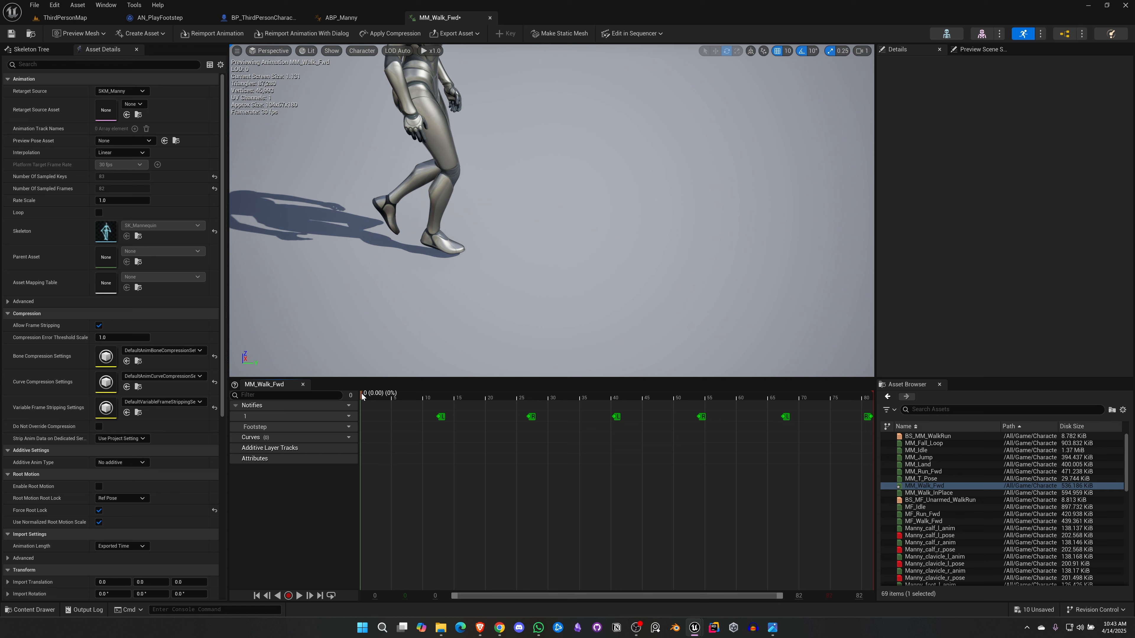
pyautogui.moveTo(362, 396)
pyautogui.mouseDown()
pyautogui.moveTo(528, 407)
pyautogui.moveTo(363, 402)
pyautogui.mouseUp()
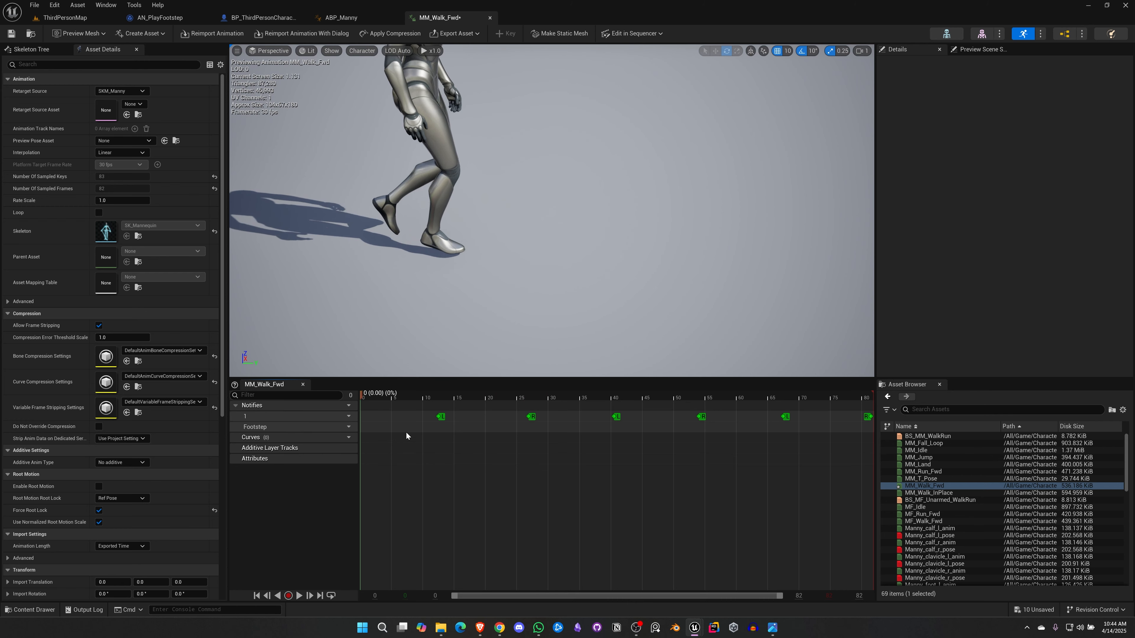
pyautogui.rightClick(437, 426)
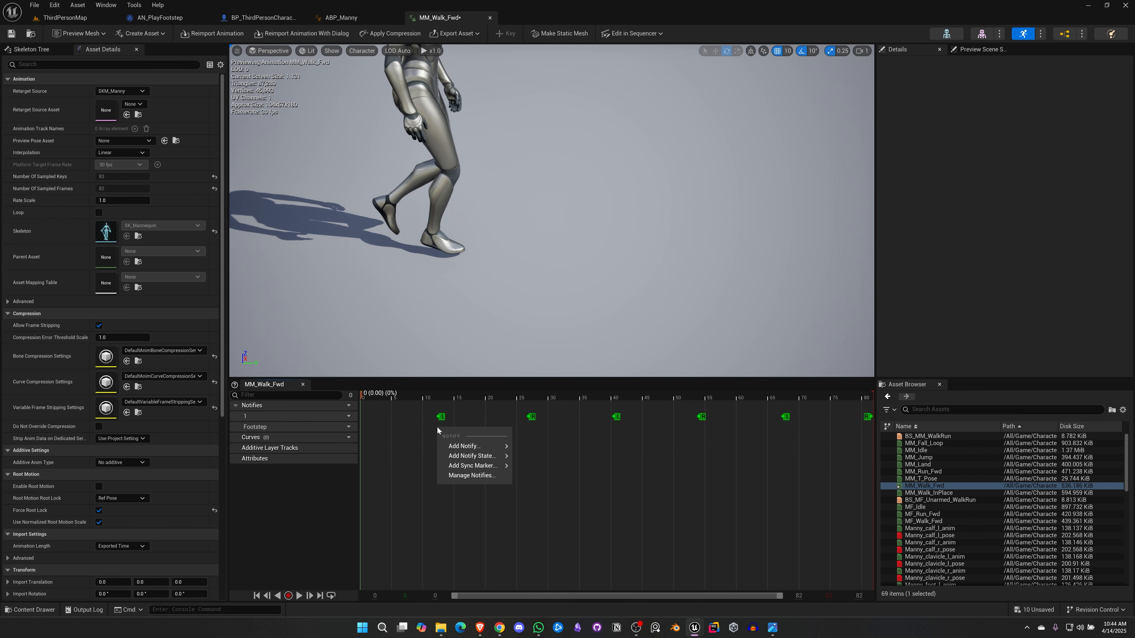
pyautogui.moveTo(461, 445)
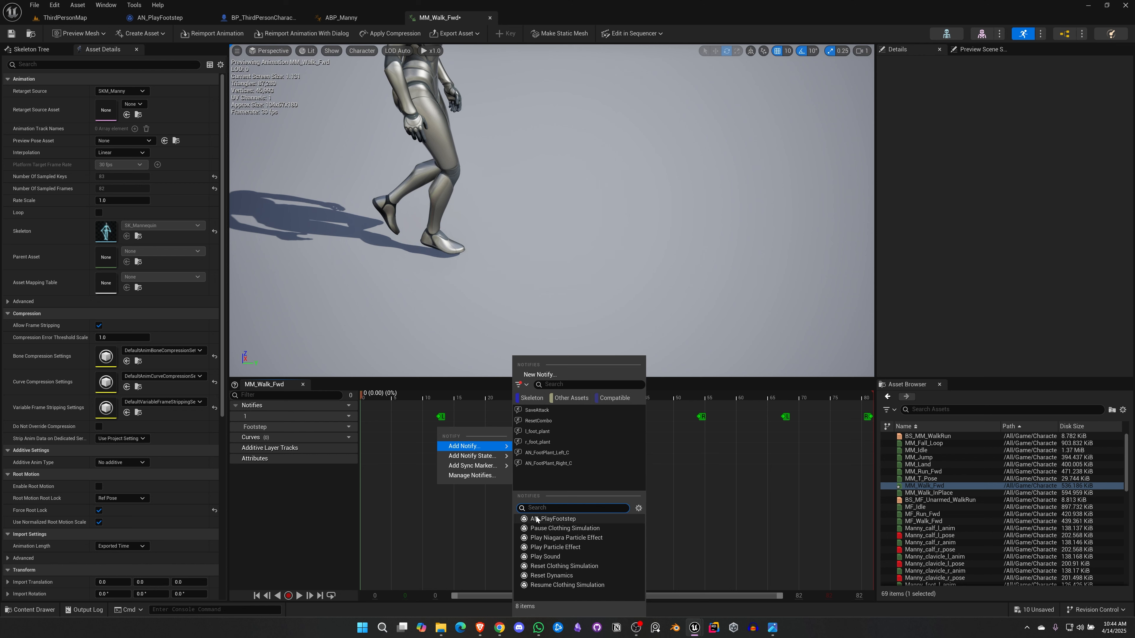
pyautogui.click(561, 520)
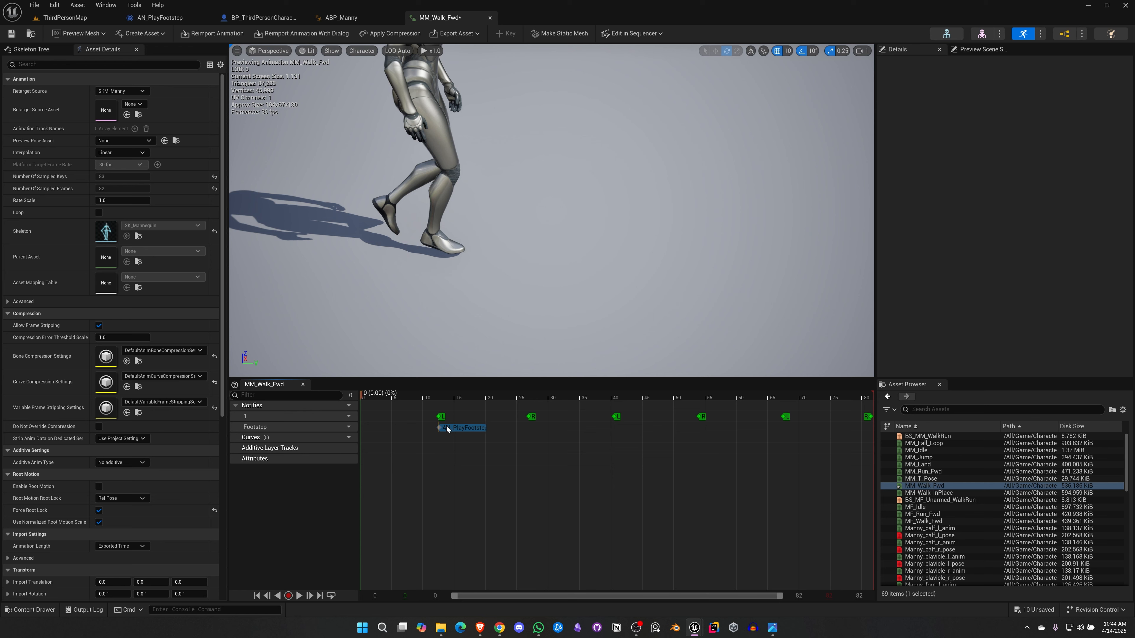
pyautogui.moveTo(445, 425); pyautogui.dragTo(444, 425)
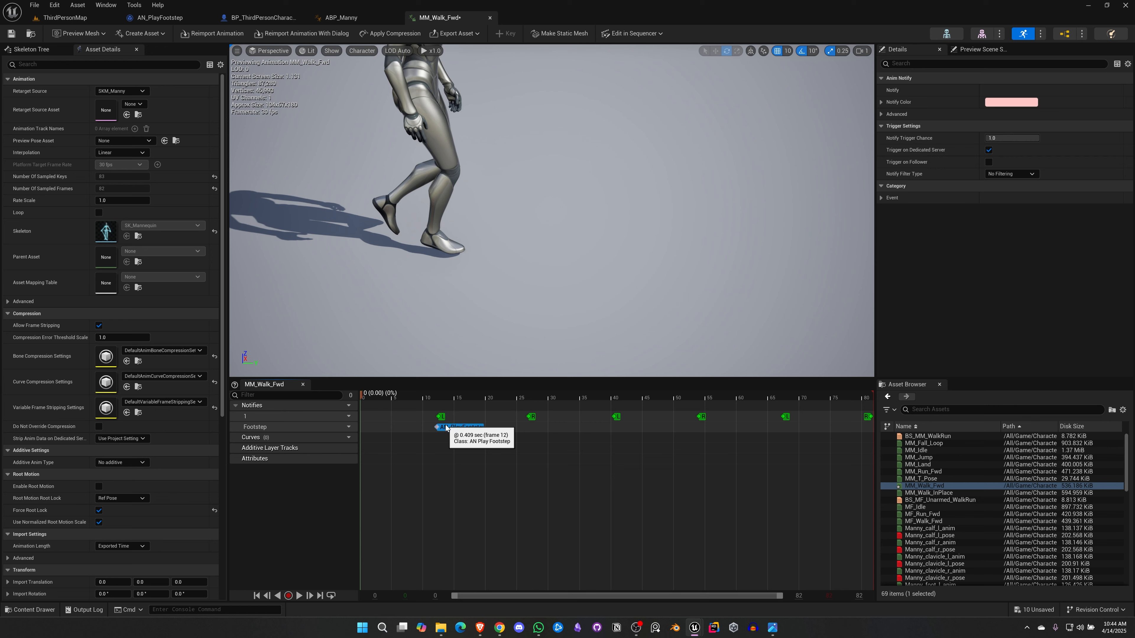
pyautogui.click(442, 436)
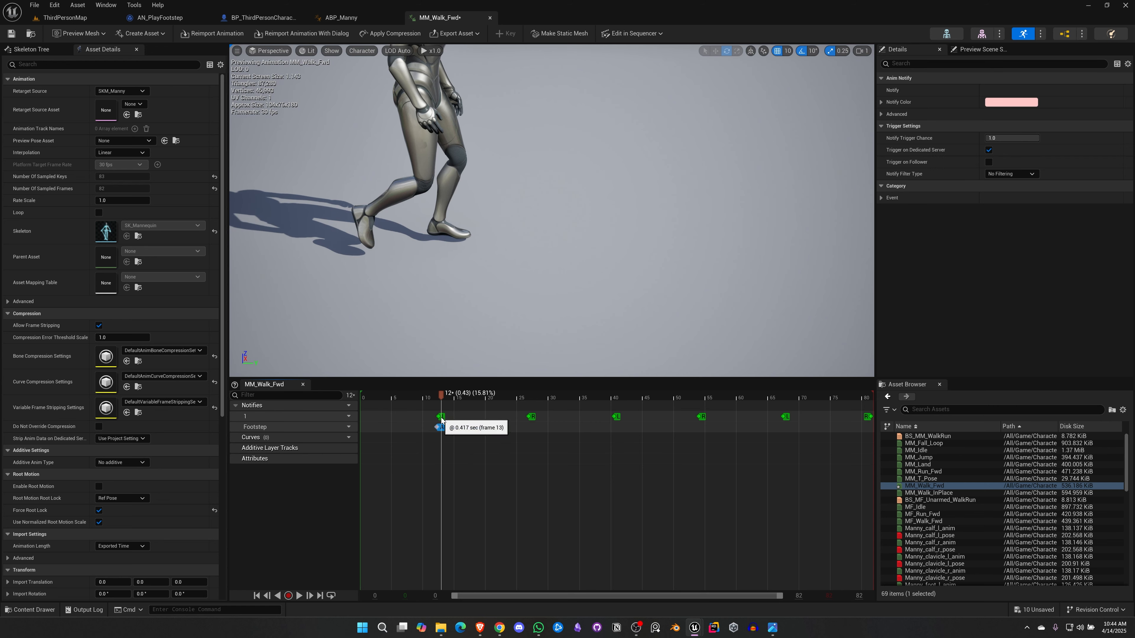
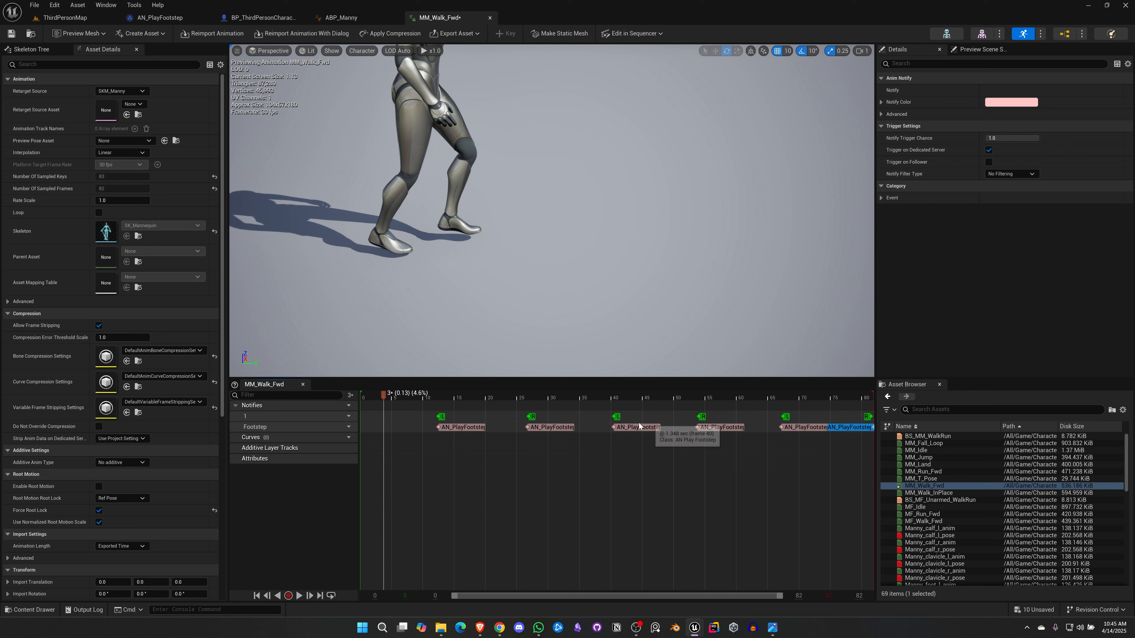
# - Edit the begin time of the last AN_PlayFootstep notify in MM_Walk_Fwd to match the final sync marker and save the animation
pyautogui.moveTo(855, 430); pyautogui.dragTo(851, 429)
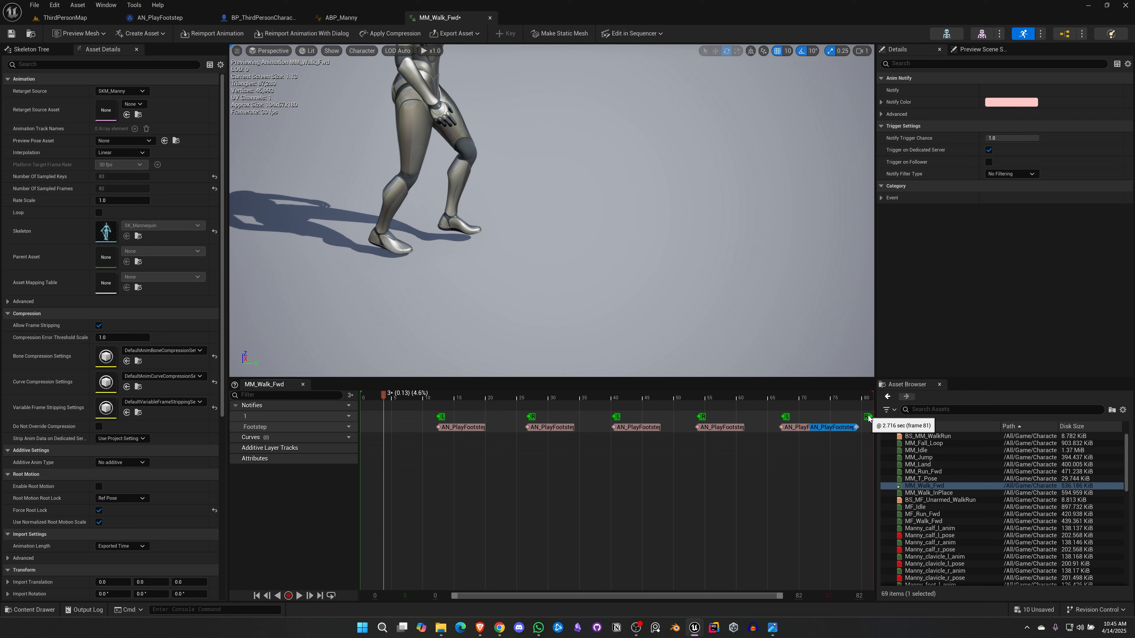
pyautogui.rightClick(839, 429)
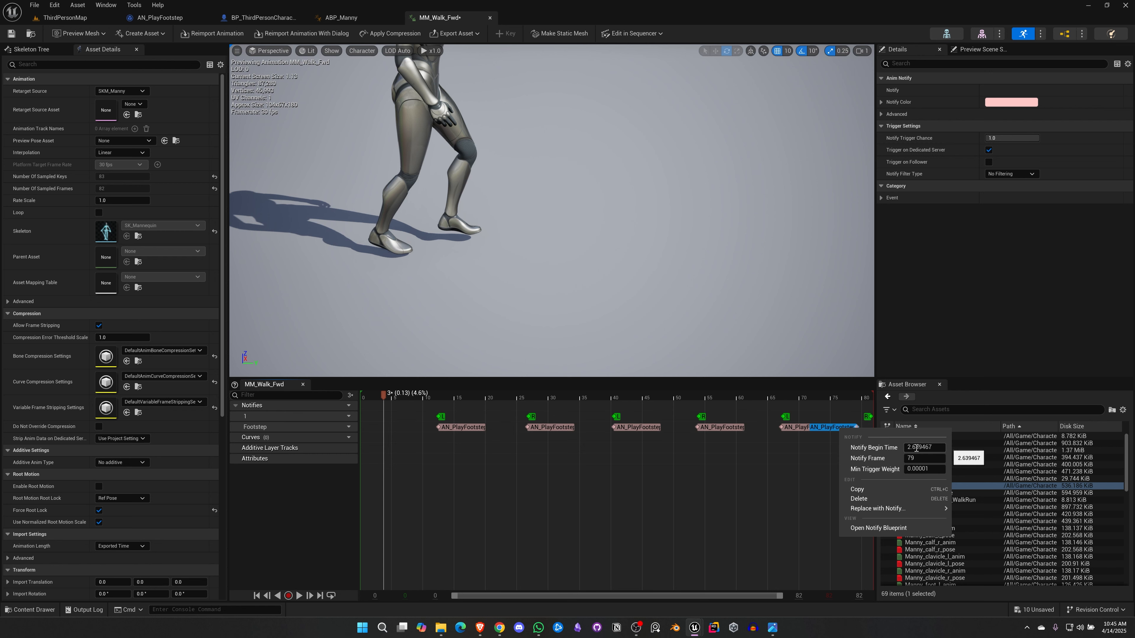
pyautogui.moveTo(915, 447); pyautogui.dragTo(935, 448)
pyautogui.press('BackSpace')
pyautogui.press('Return')
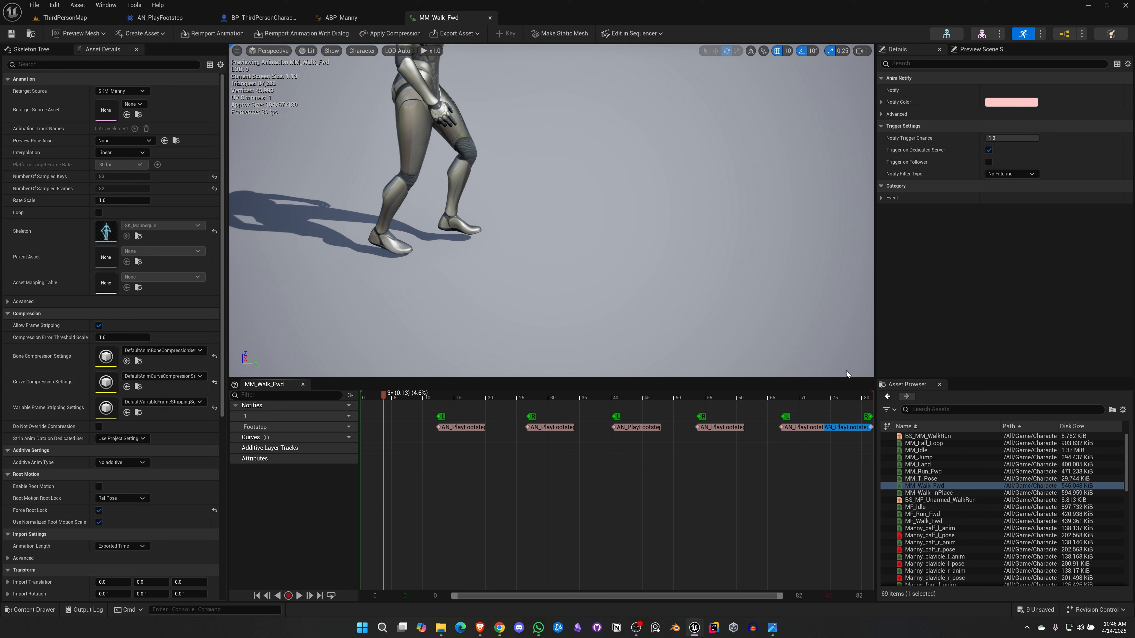
# - Open the MM_Run_Fwd animation and add a notify track named Footstep
pyautogui.click(934, 471)
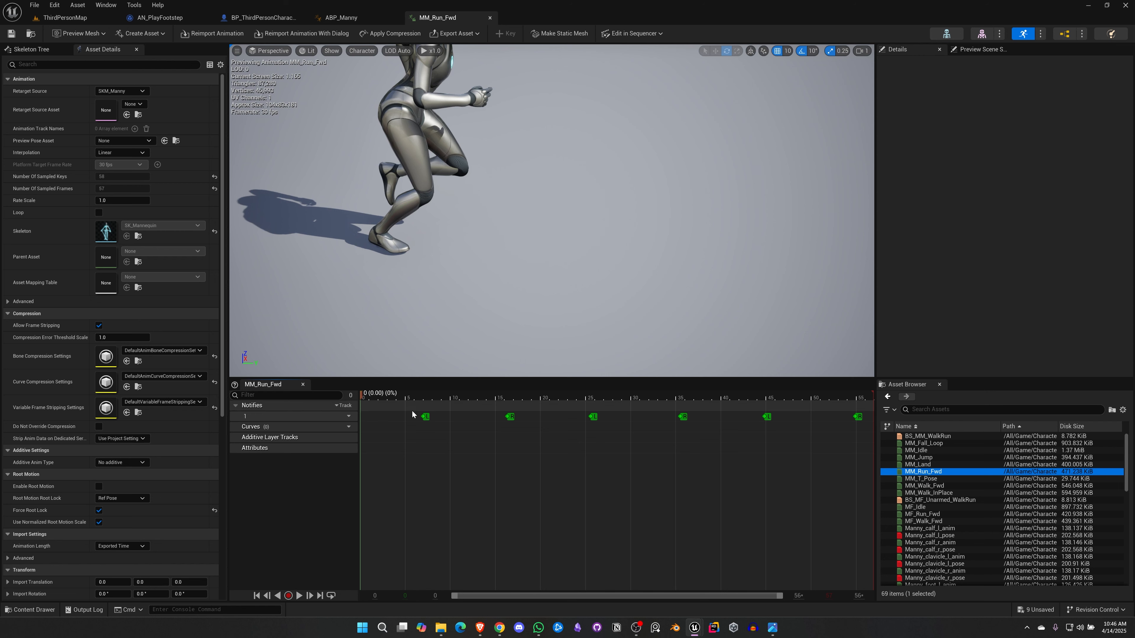
pyautogui.click(343, 405)
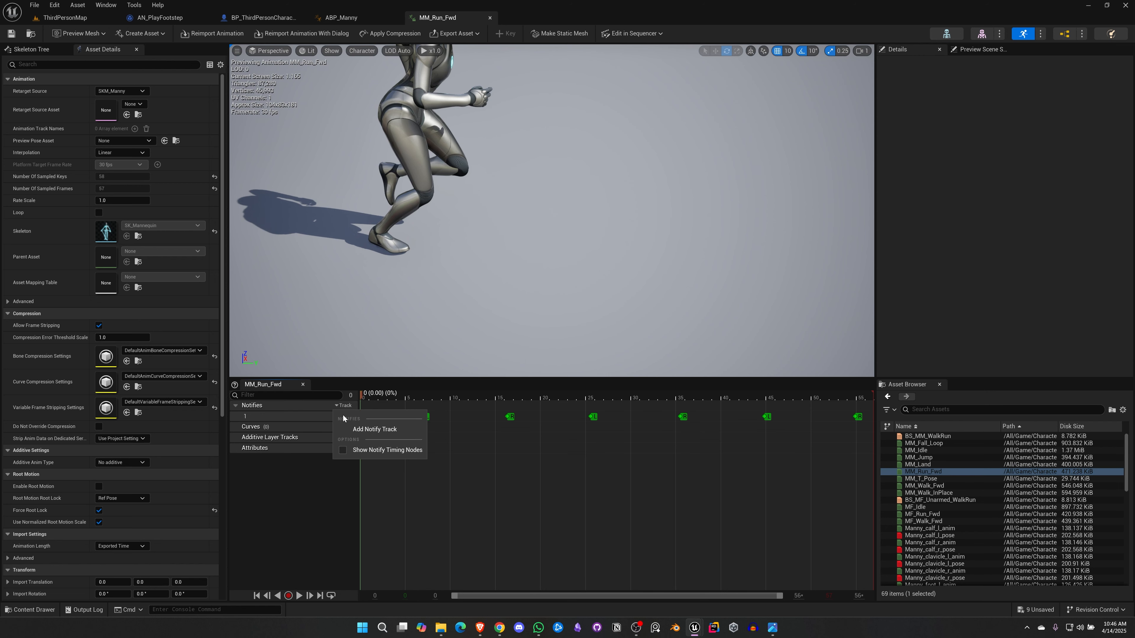
pyautogui.click(355, 429)
pyautogui.write('Footstep')
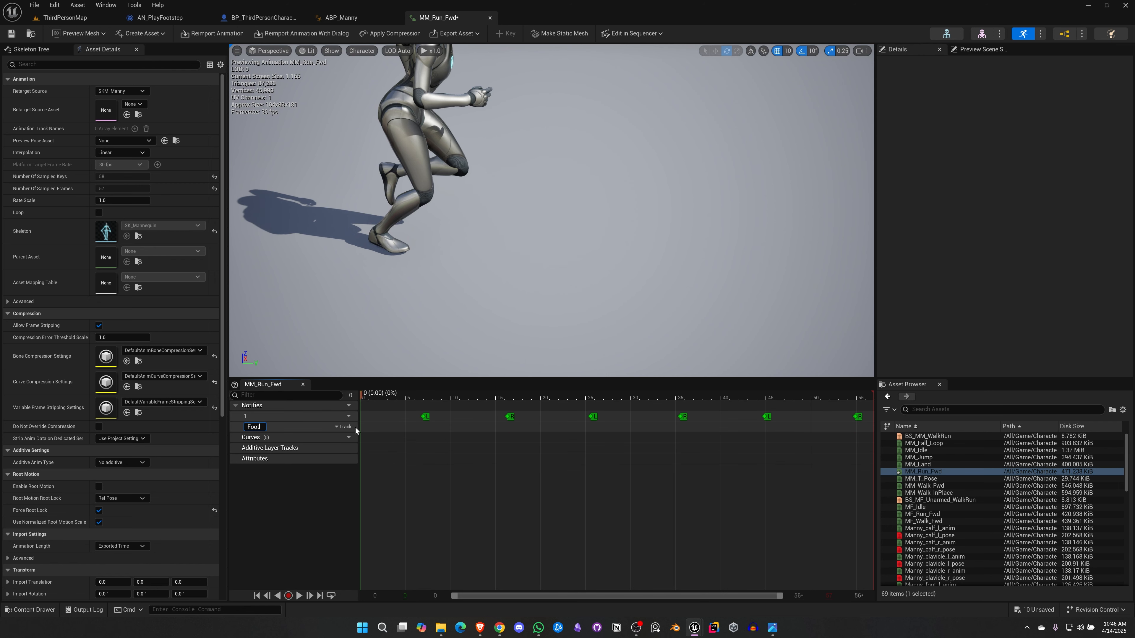
pyautogui.press('Return')
# - Paste AN_PlayFootstep notifies onto MM_Run_Fwd's Footstep track and align them with the first two sync markers
pyautogui.hotkey('ctrl', 'v')
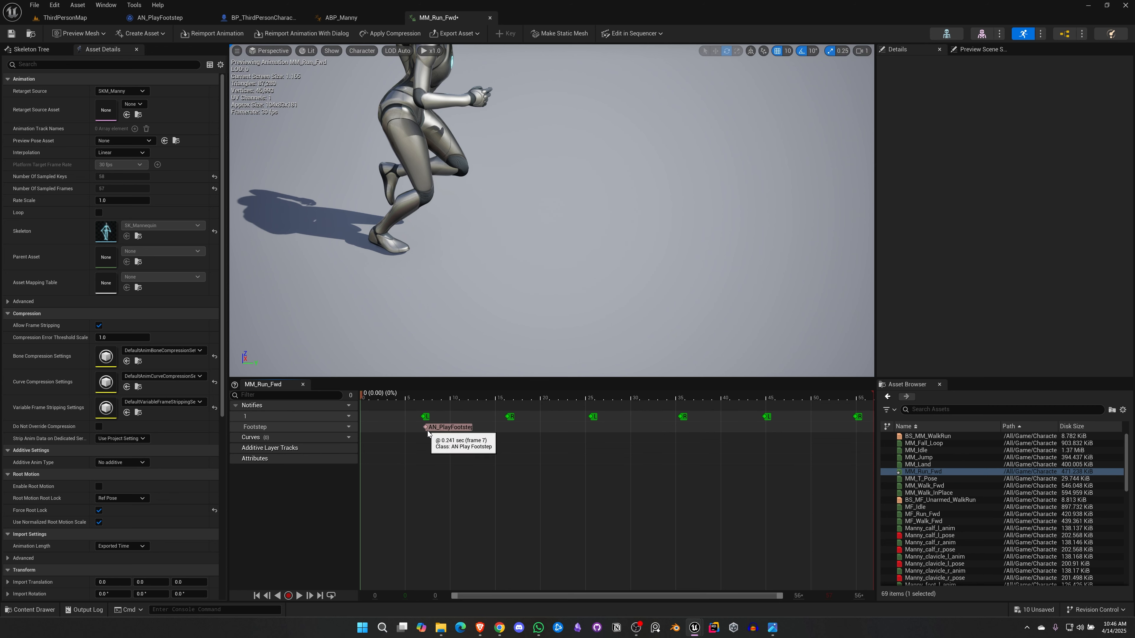
pyautogui.moveTo(438, 430); pyautogui.dragTo(435, 427)
pyautogui.click(510, 429)
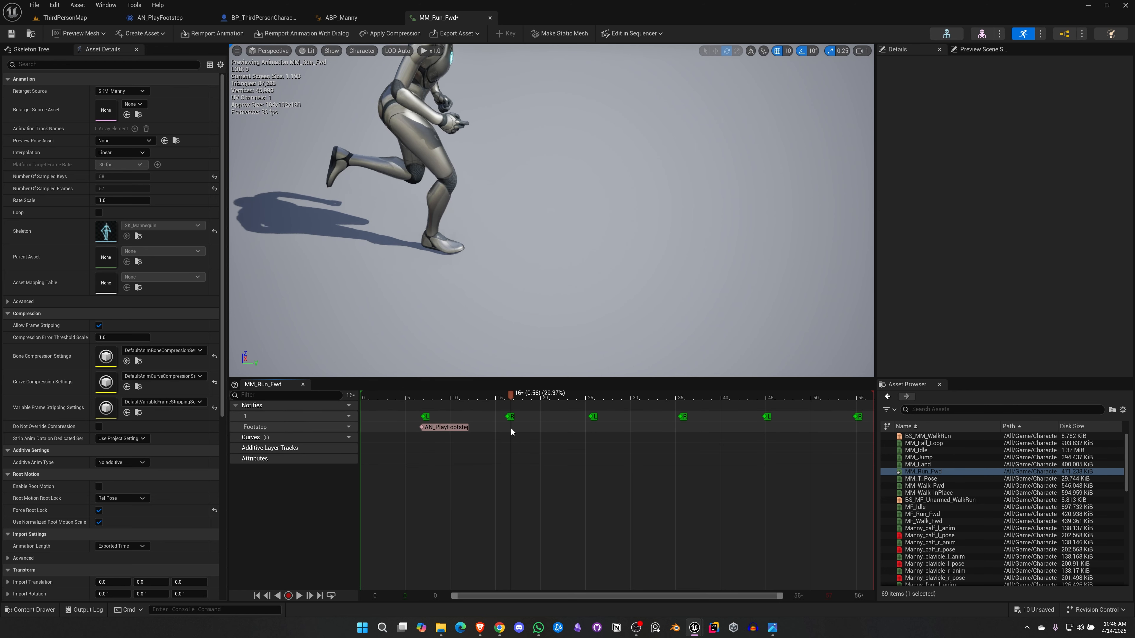
pyautogui.hotkey('ctrl', 'v')
pyautogui.click(527, 428)
pyautogui.moveTo(525, 429); pyautogui.dragTo(521, 430)
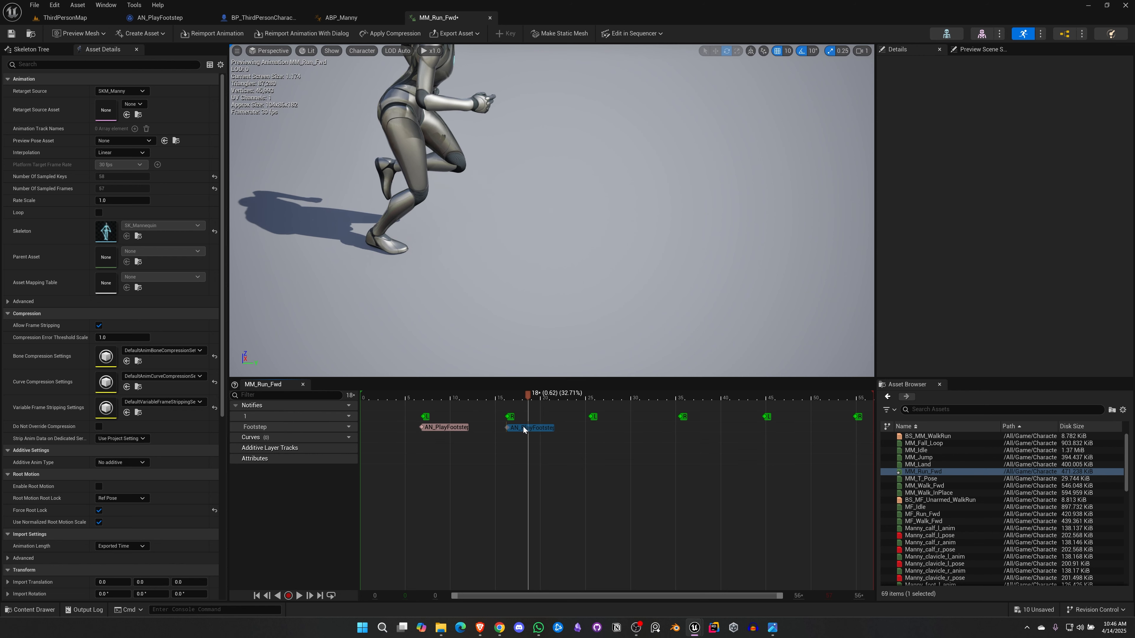
# - Paste AN_PlayFootstep notifies at the remaining four sync markers of MM_Run_Fwd and align them with the markers
pyautogui.moveTo(382, 397); pyautogui.dragTo(363, 400)
pyautogui.click(593, 429)
pyautogui.hotkey('ctrl', 'v')
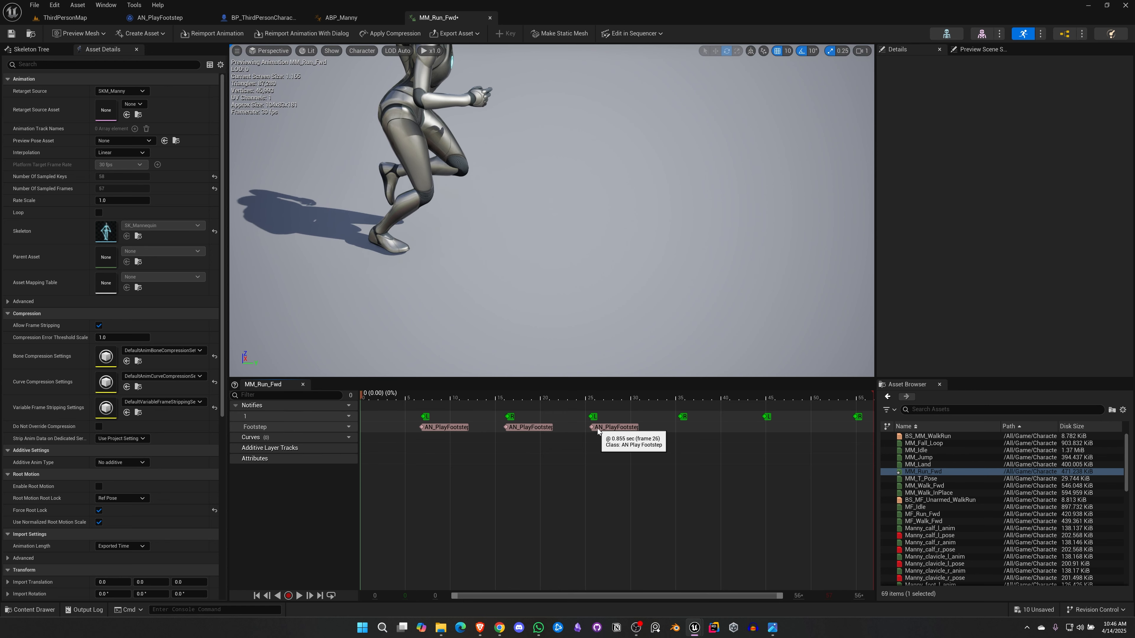
pyautogui.click(597, 432)
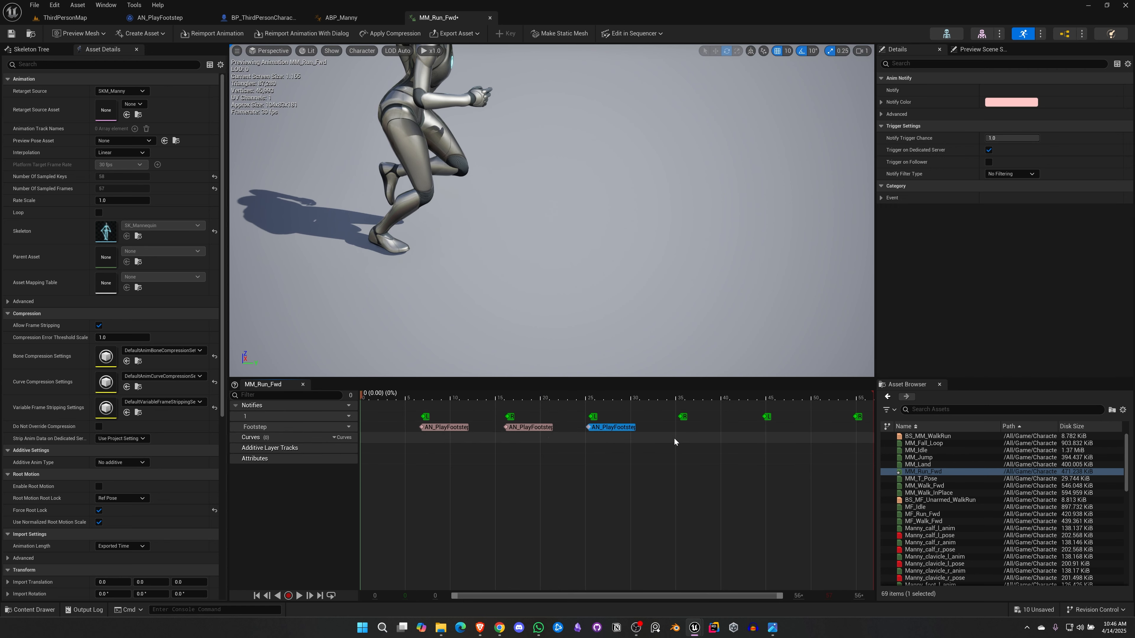
pyautogui.click(682, 429)
pyautogui.hotkey('ctrl', 'v')
pyautogui.click(769, 433)
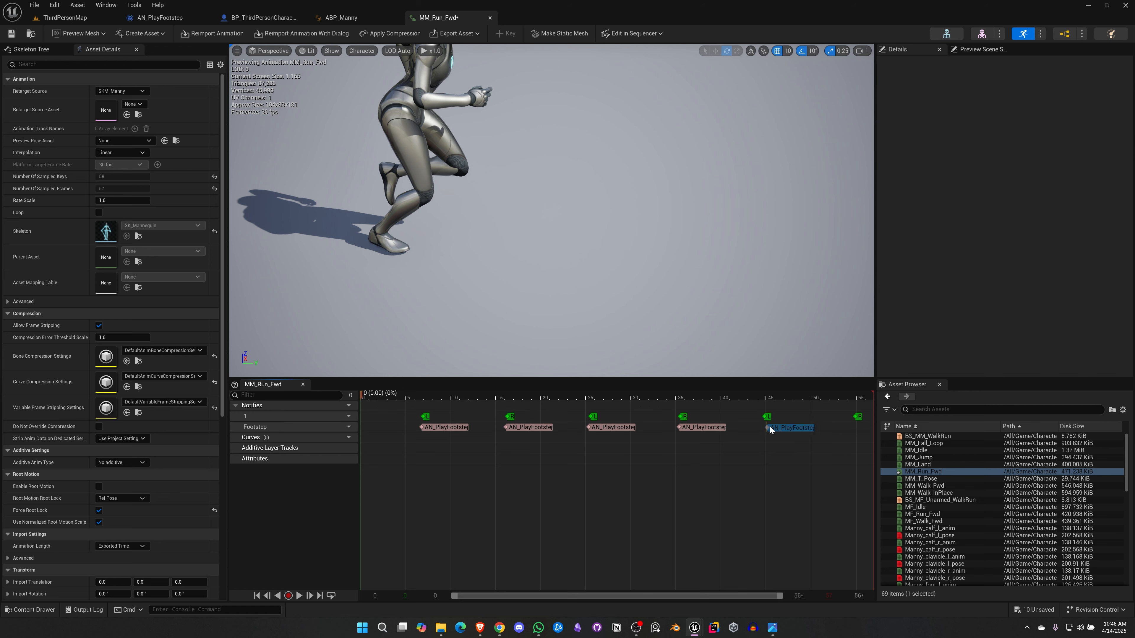
pyautogui.hotkey('ctrl', 'v')
pyautogui.click(850, 429)
pyautogui.hotkey('ctrl', 'v')
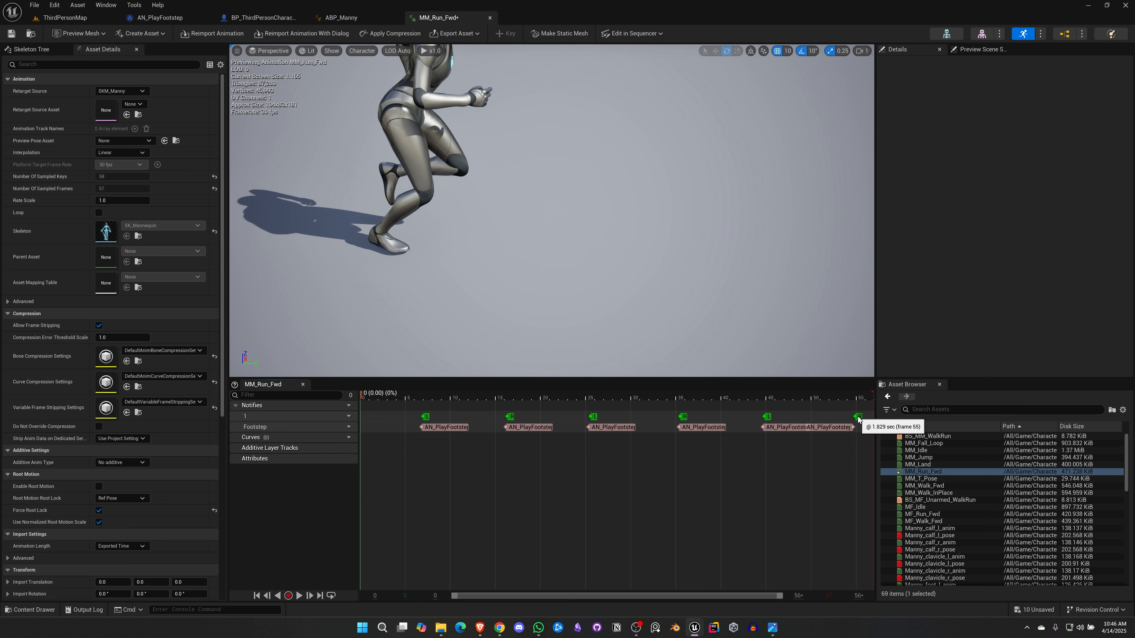
# - Set the last run notify's begin time to 1.829 seconds to match the final sync marker
pyautogui.rightClick(840, 428)
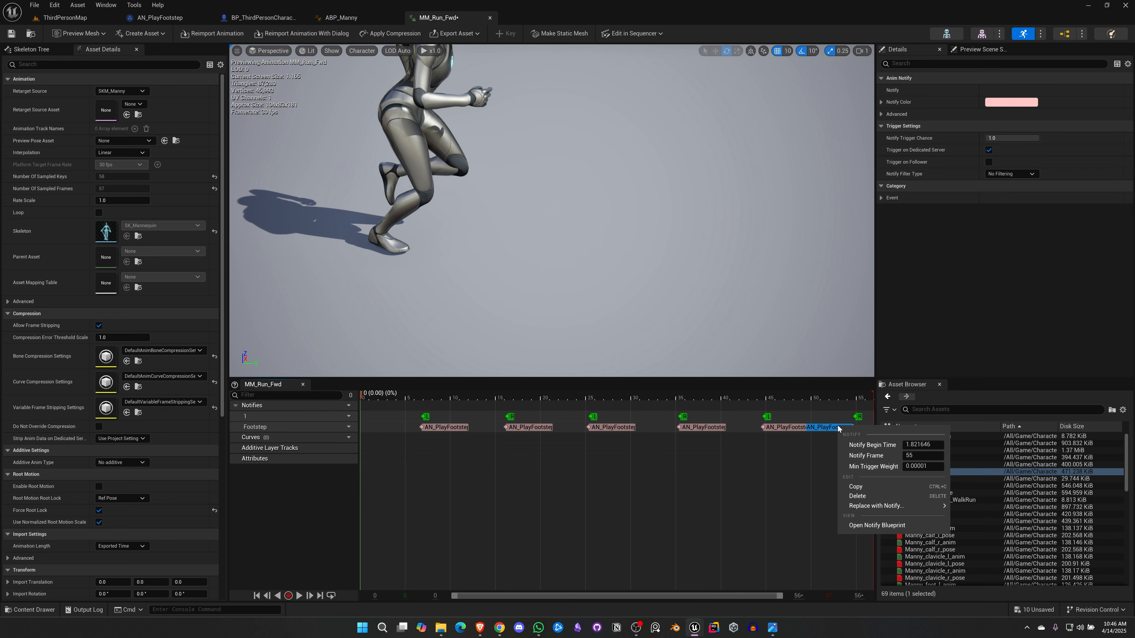
pyautogui.moveTo(919, 445); pyautogui.dragTo(943, 446)
pyautogui.write('9')
pyautogui.press('Return')
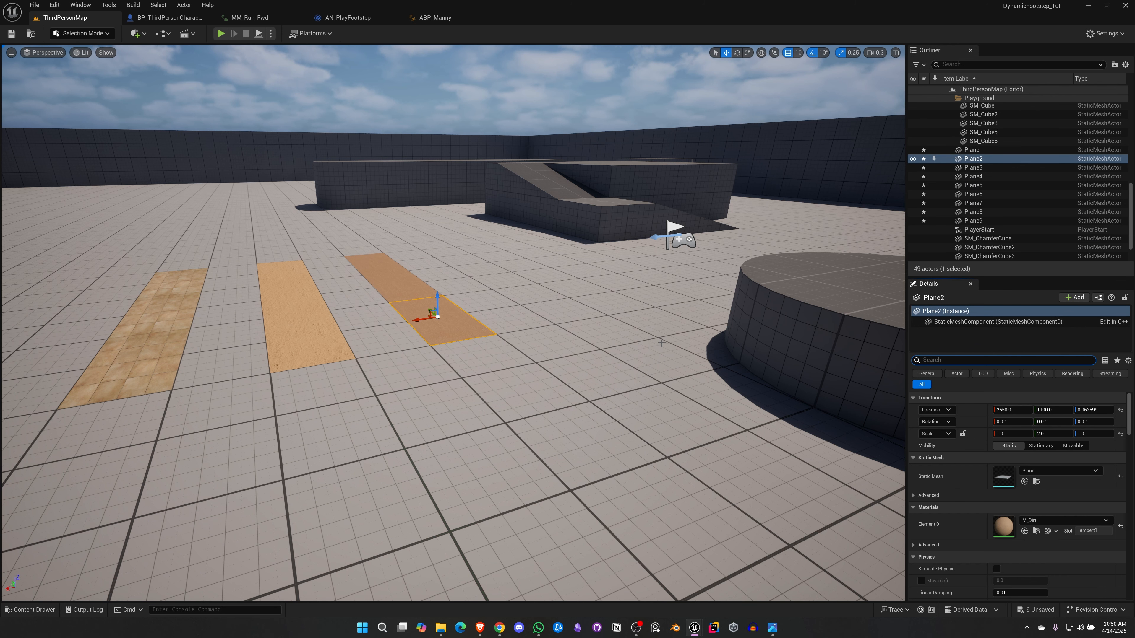
# - Set all nine surface planes, Plane through Plane9, to the Custom collision preset with the Footstep trace blocked, and save the changes
pyautogui.moveTo(661, 343); pyautogui.dragTo(637, 349, button='right')
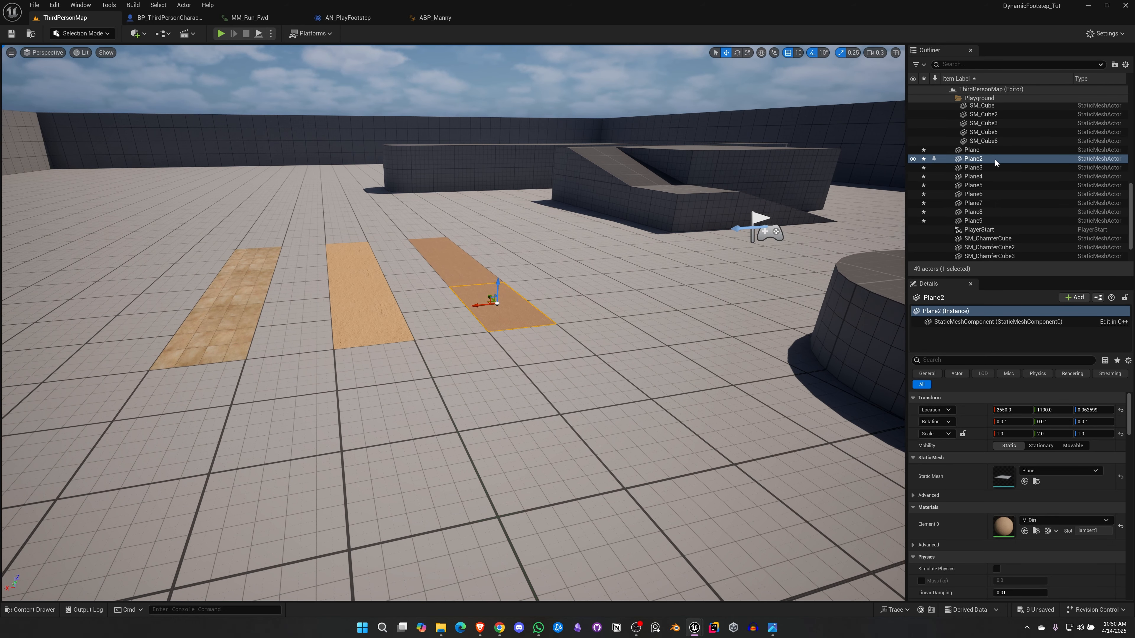
pyautogui.click(920, 150)
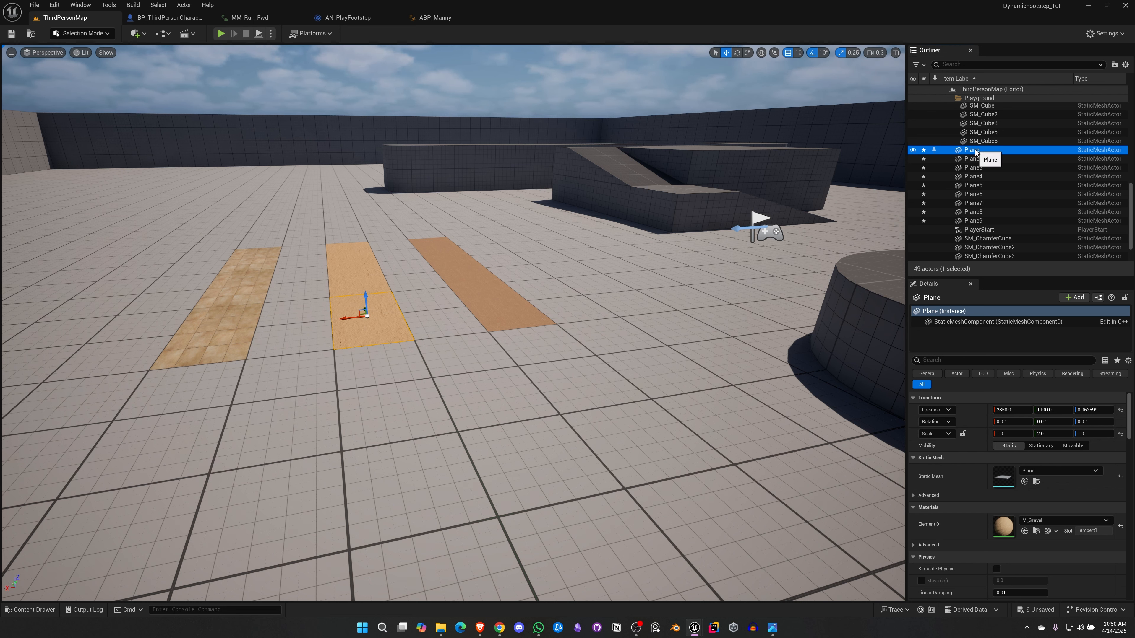
pyautogui.keyDown('shift'); pyautogui.click(966, 222); pyautogui.keyUp('shift')
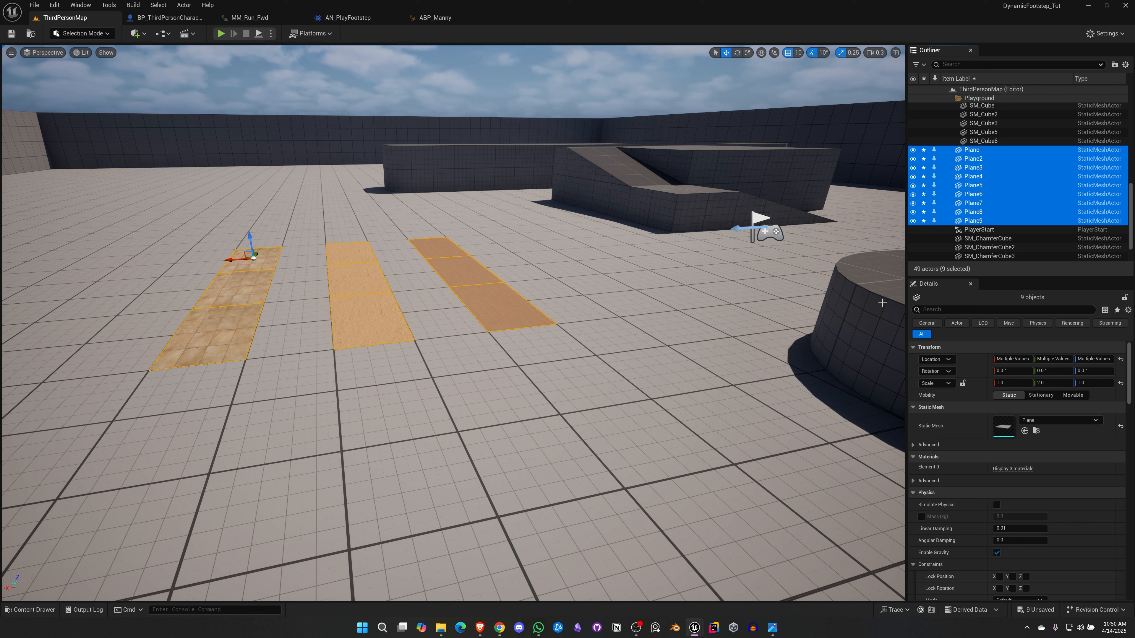
pyautogui.click(944, 310)
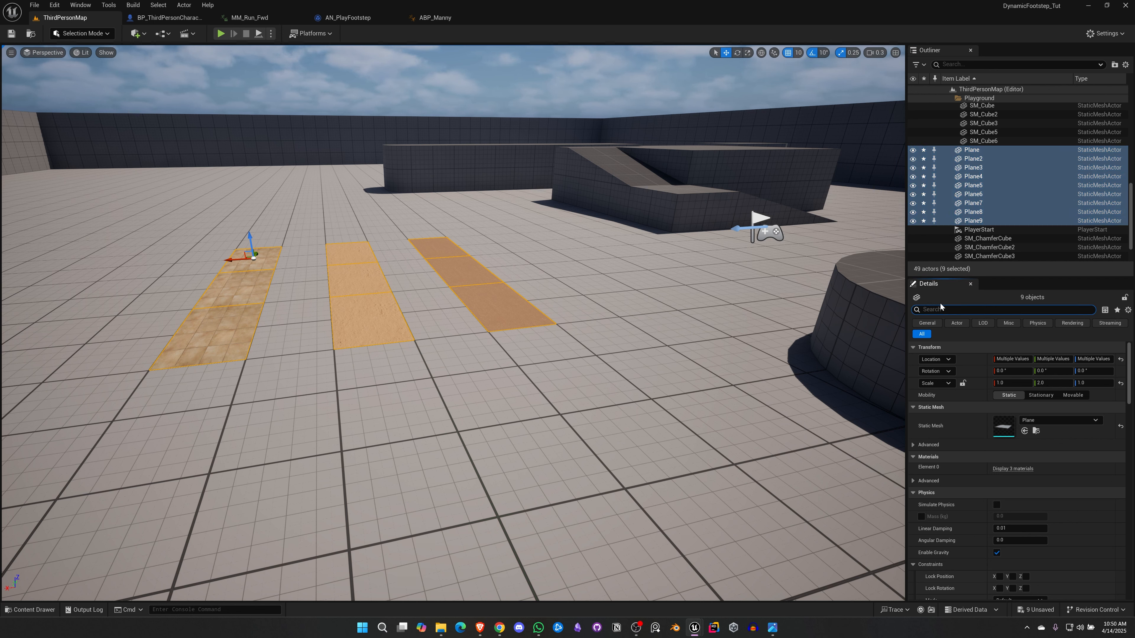
pyautogui.write('coll')
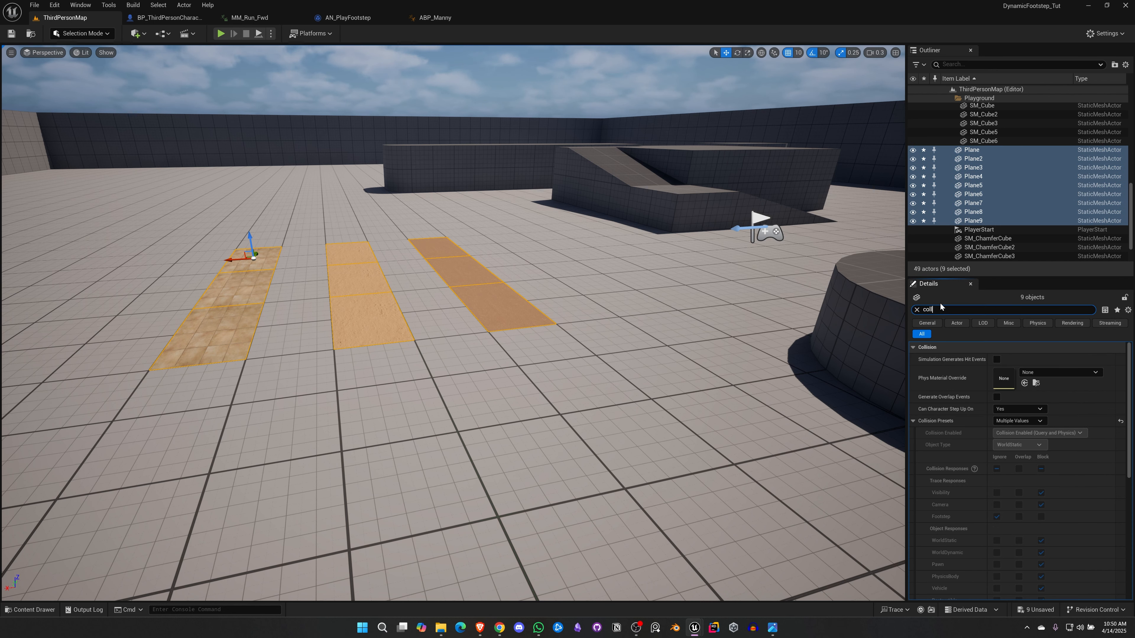
pyautogui.click(1027, 422)
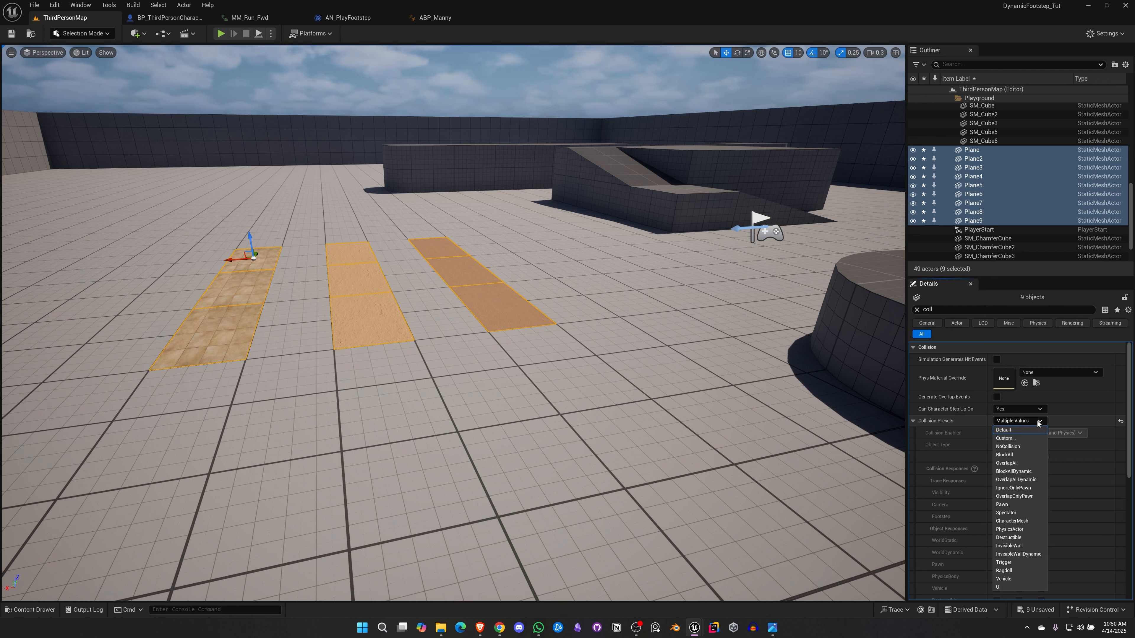
pyautogui.click(1019, 439)
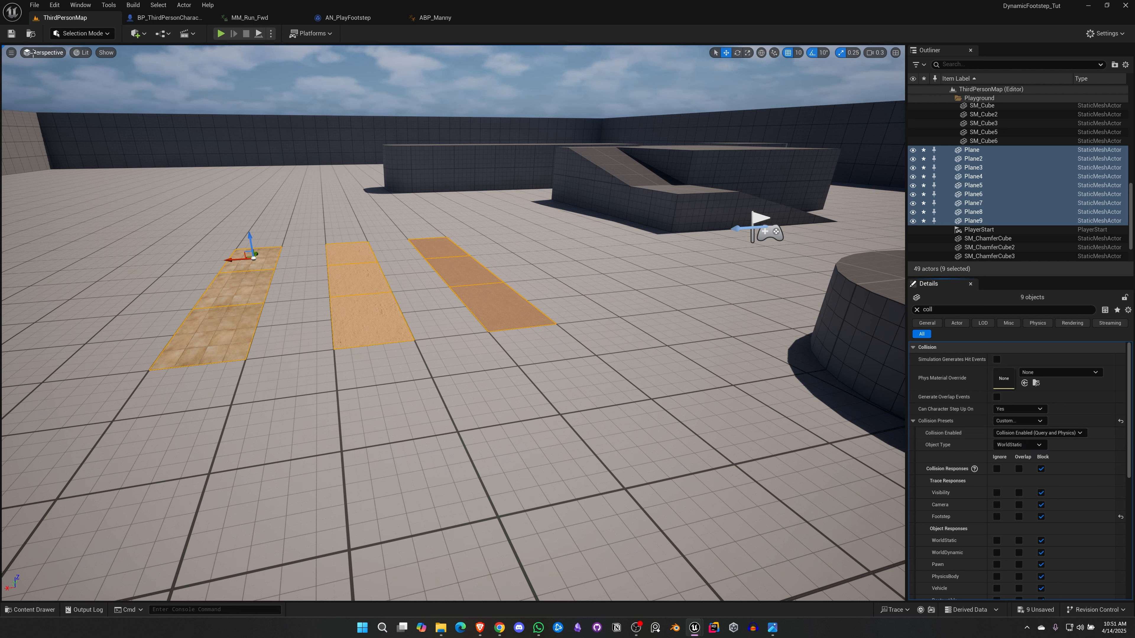
pyautogui.click(11, 34)
pyautogui.click(164, 74)
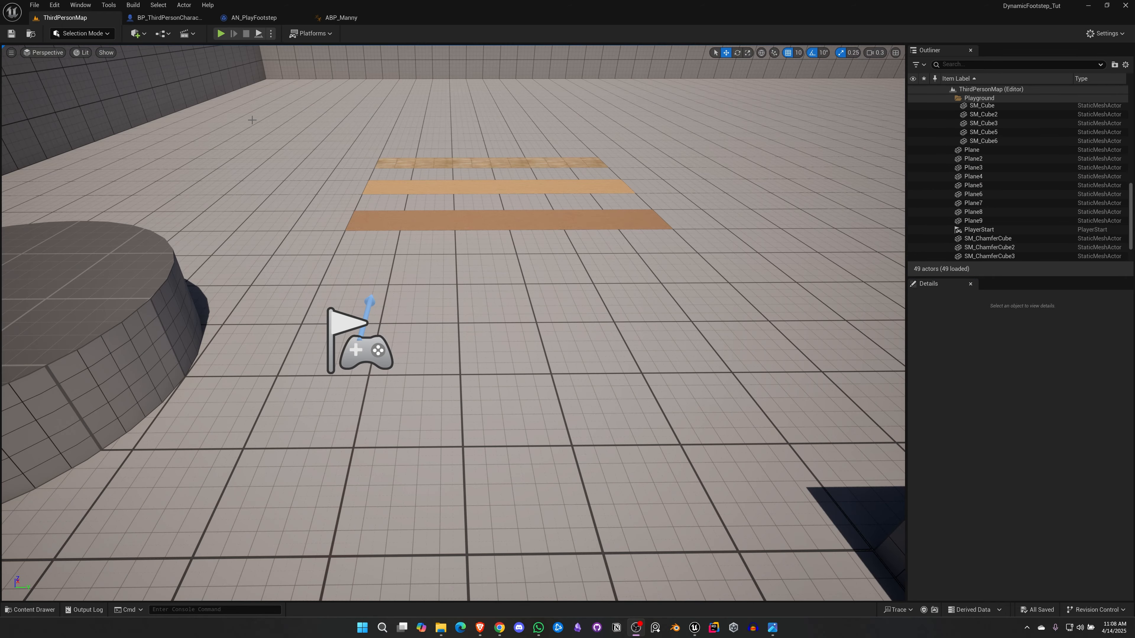
# - Play-test the level by running the character around the floor to check the footstep trace lines, and end the session
pyautogui.click(222, 38)
pyautogui.click(220, 34)
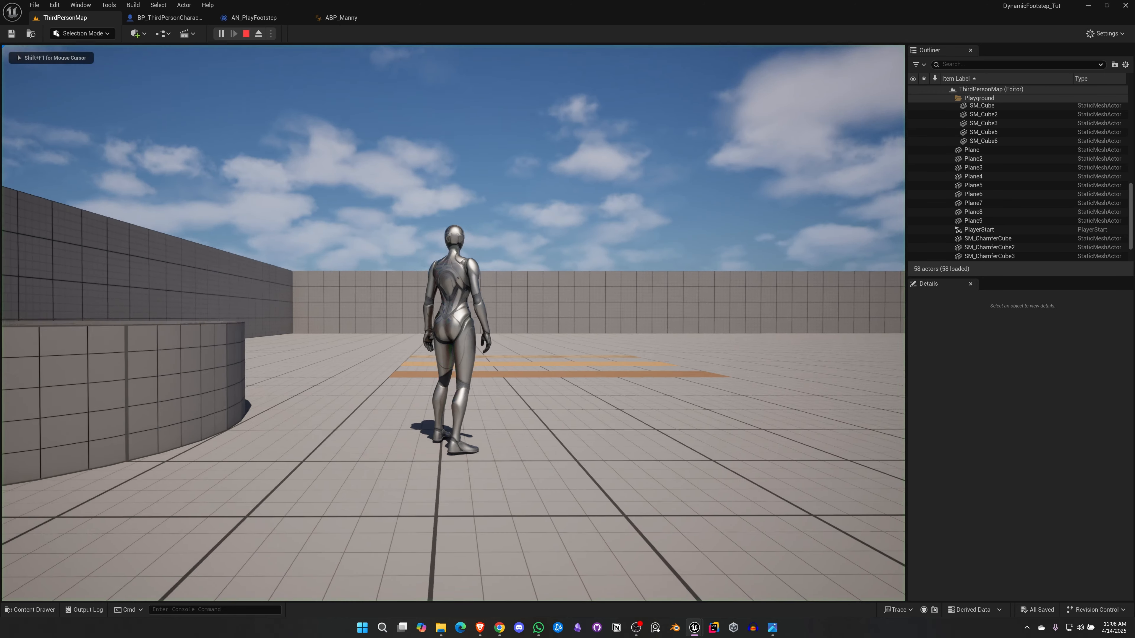
pyautogui.press('w')
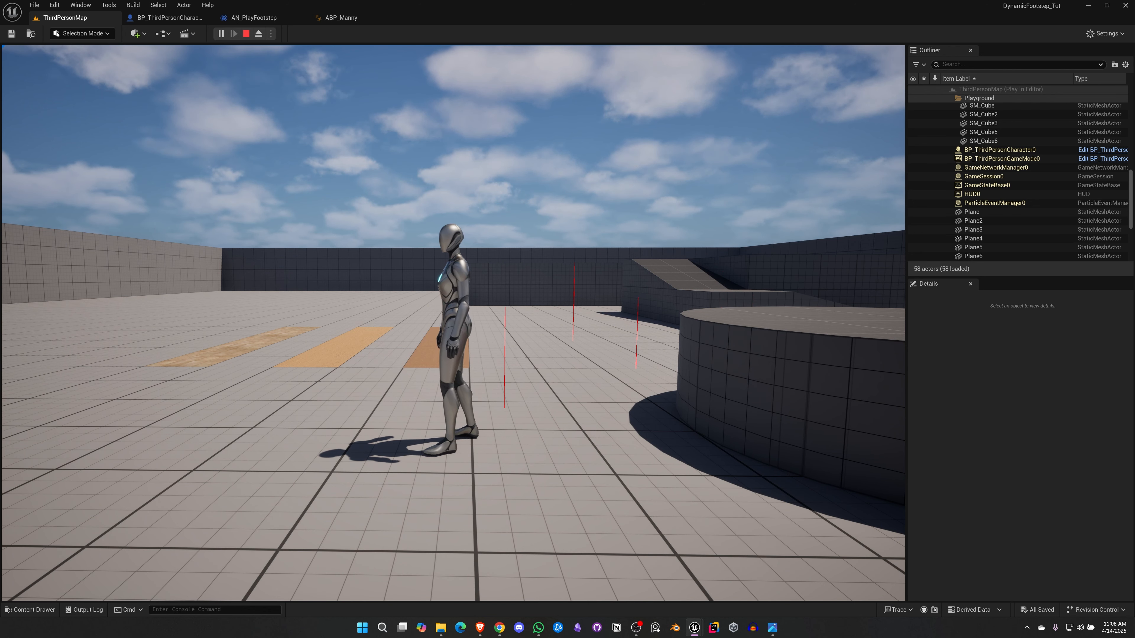
pyautogui.press('w')
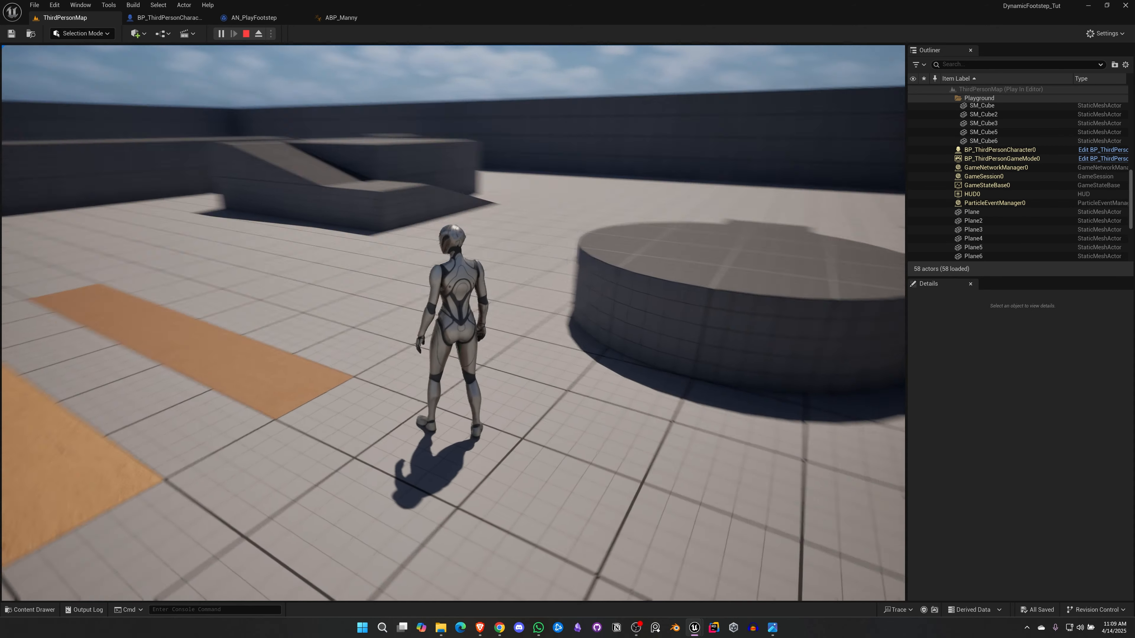
pyautogui.press('w')
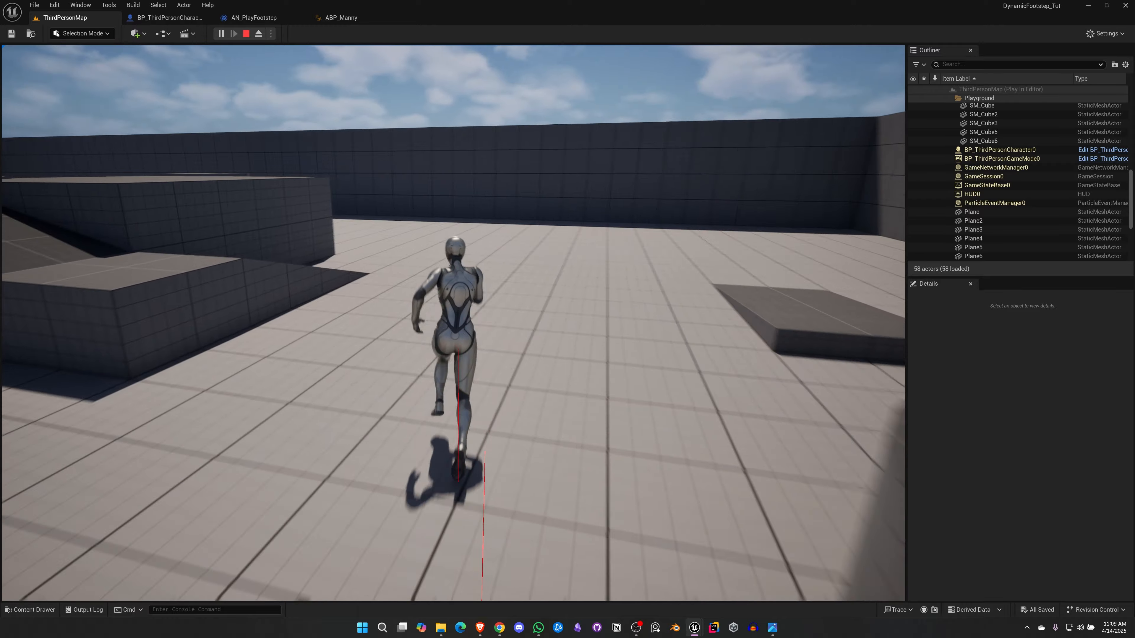
pyautogui.press('w')
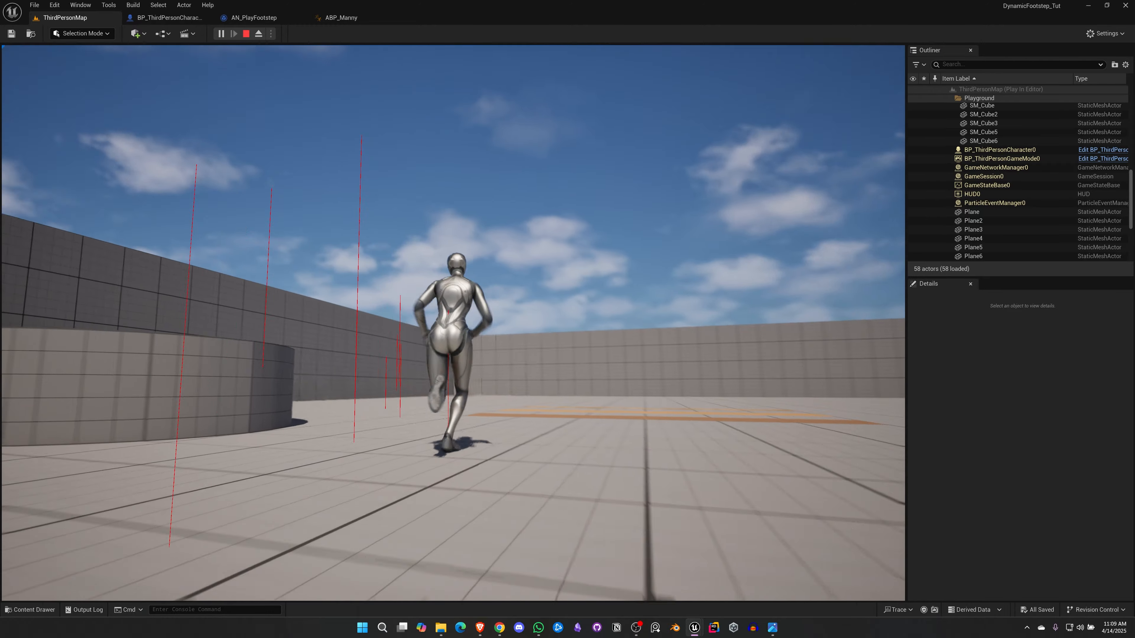
pyautogui.press('w')
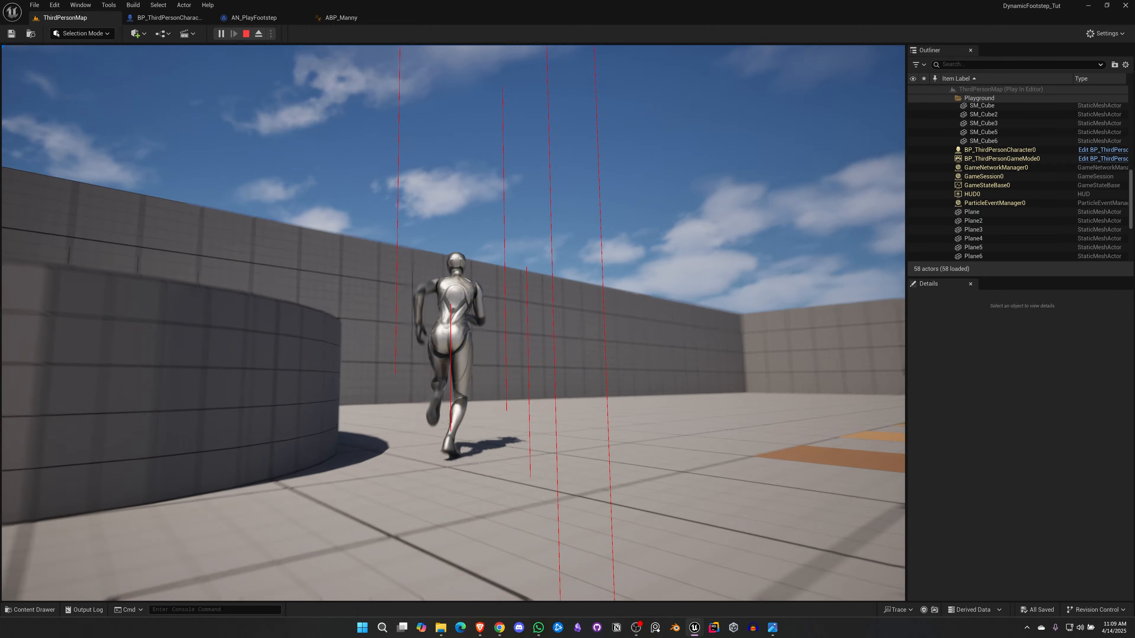
pyautogui.press('w')
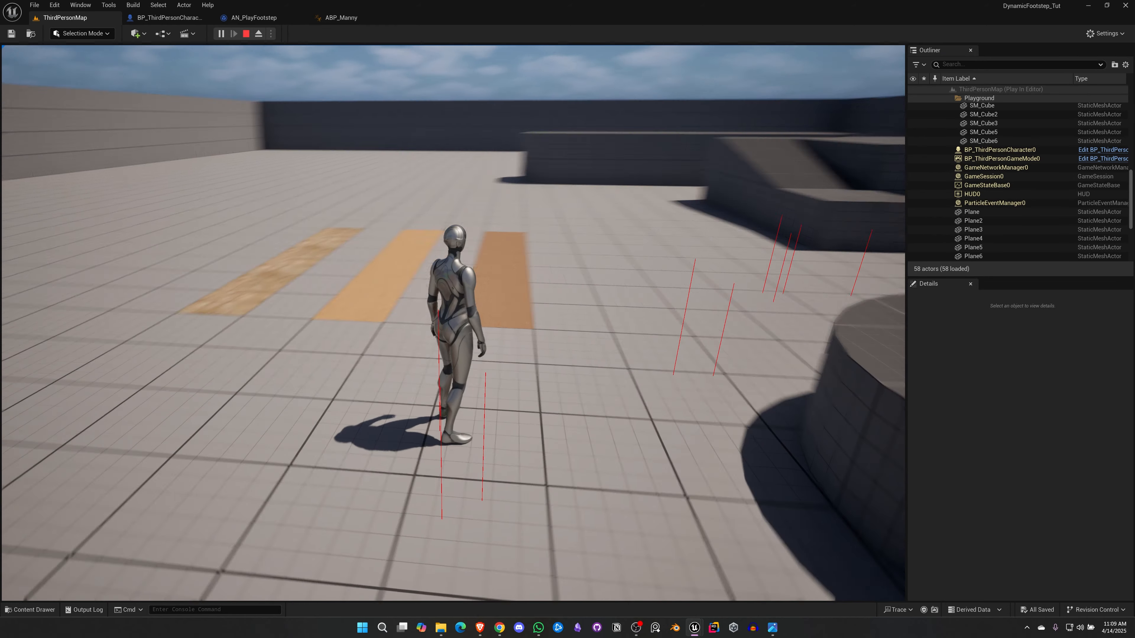
pyautogui.press('Escape')
# - Set the Z offset for the footstep line trace's end point to 100.0 in BP_ThirdPersonCharacter
pyautogui.click(162, 16)
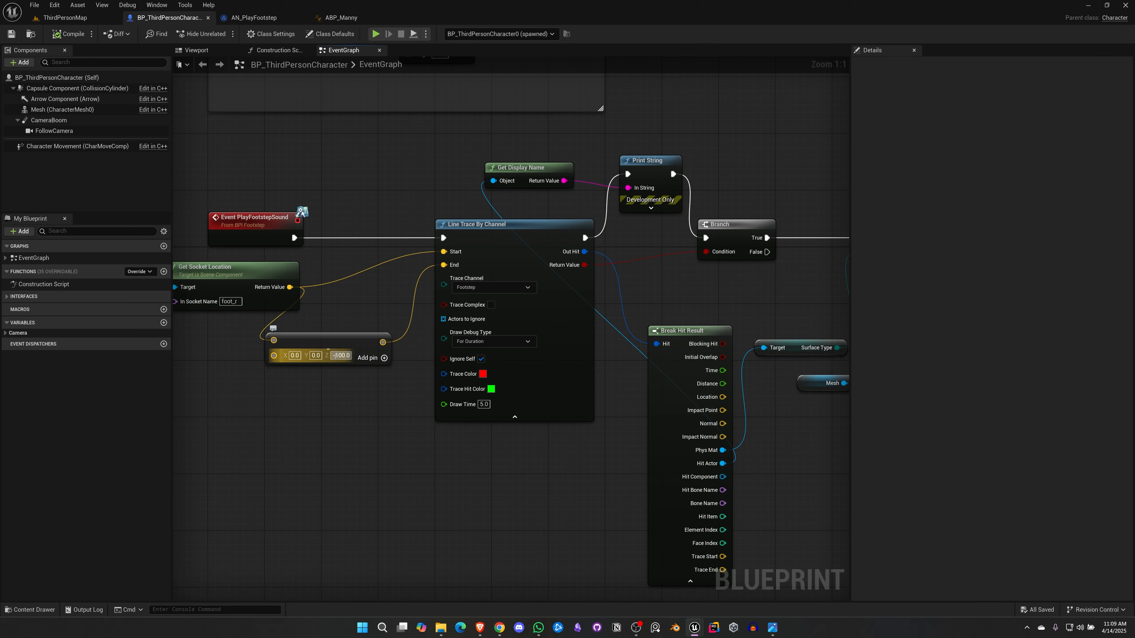
pyautogui.press('BackSpace')
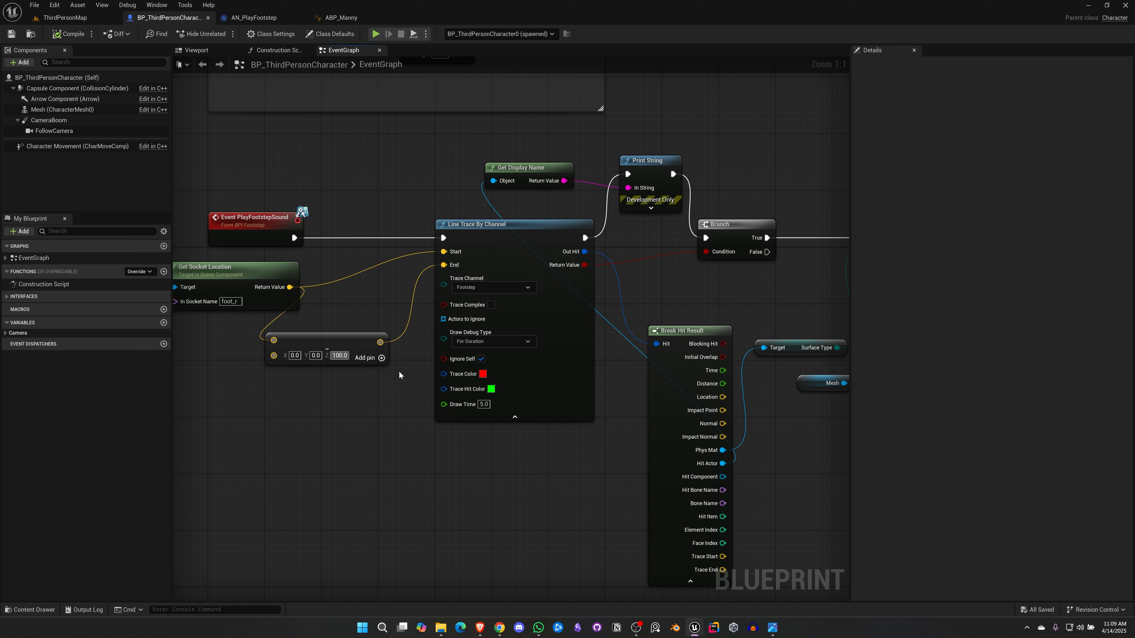
pyautogui.press('Return')
# - Play-test ThirdPersonMap by running the character across the surface planes to check the footstep trace hits, and end the session
pyautogui.click(95, 19)
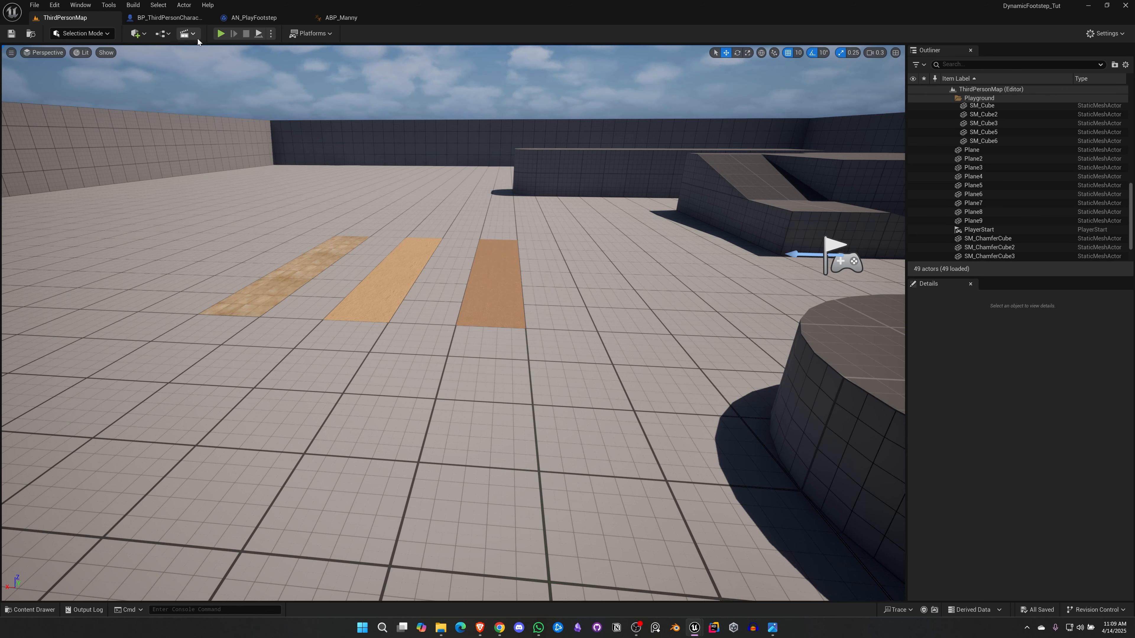
pyautogui.click(220, 33)
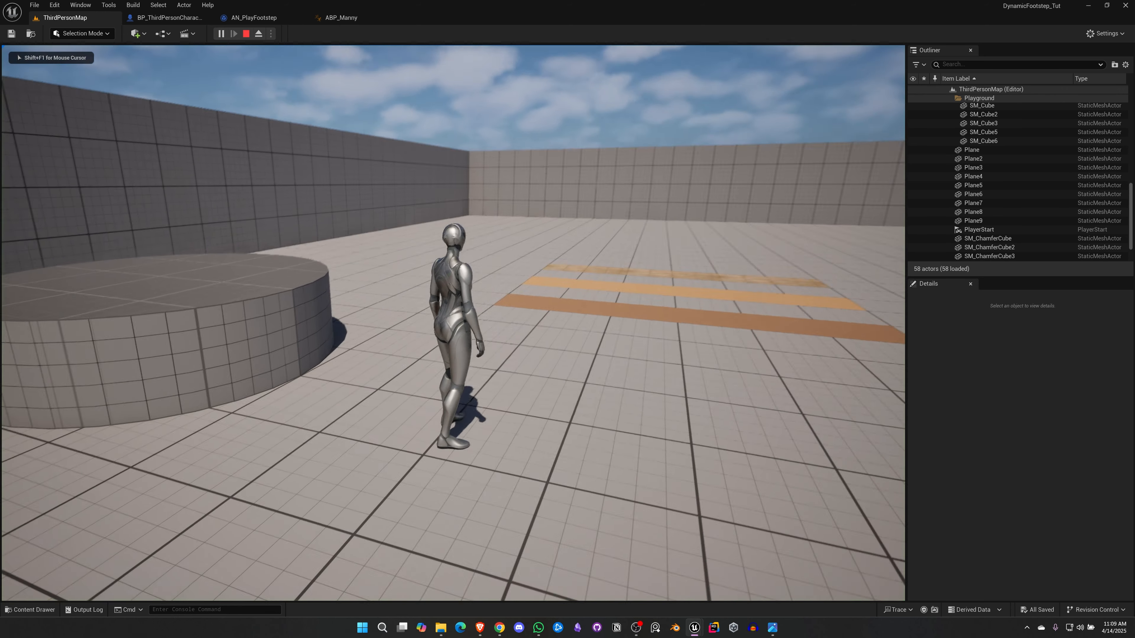
pyautogui.press('w')
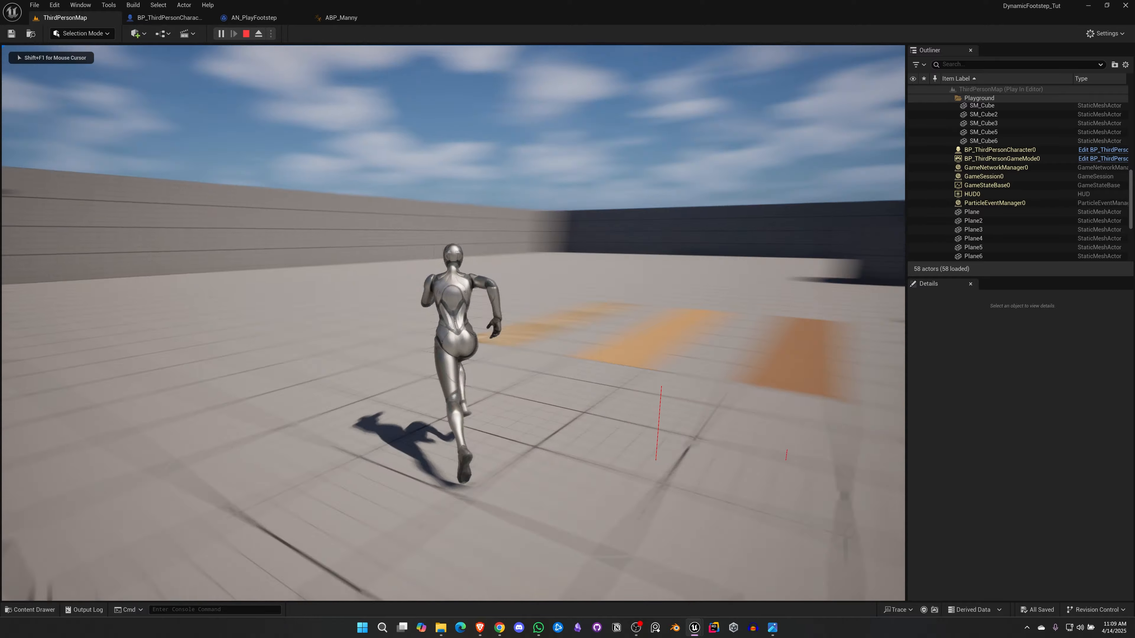
pyautogui.press('w')
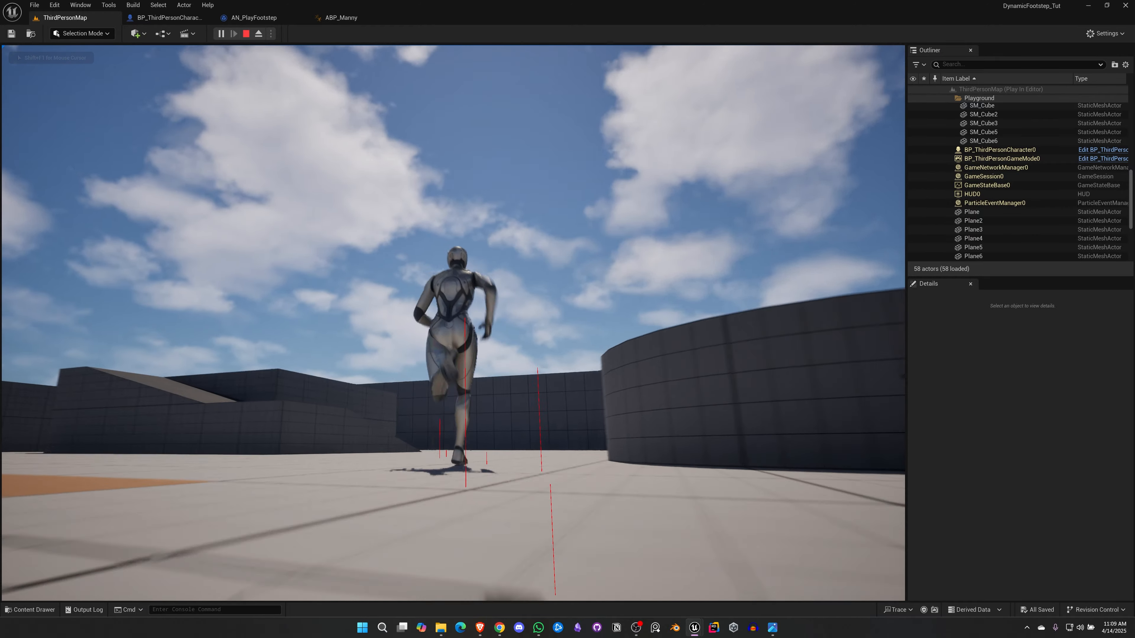
pyautogui.press('w')
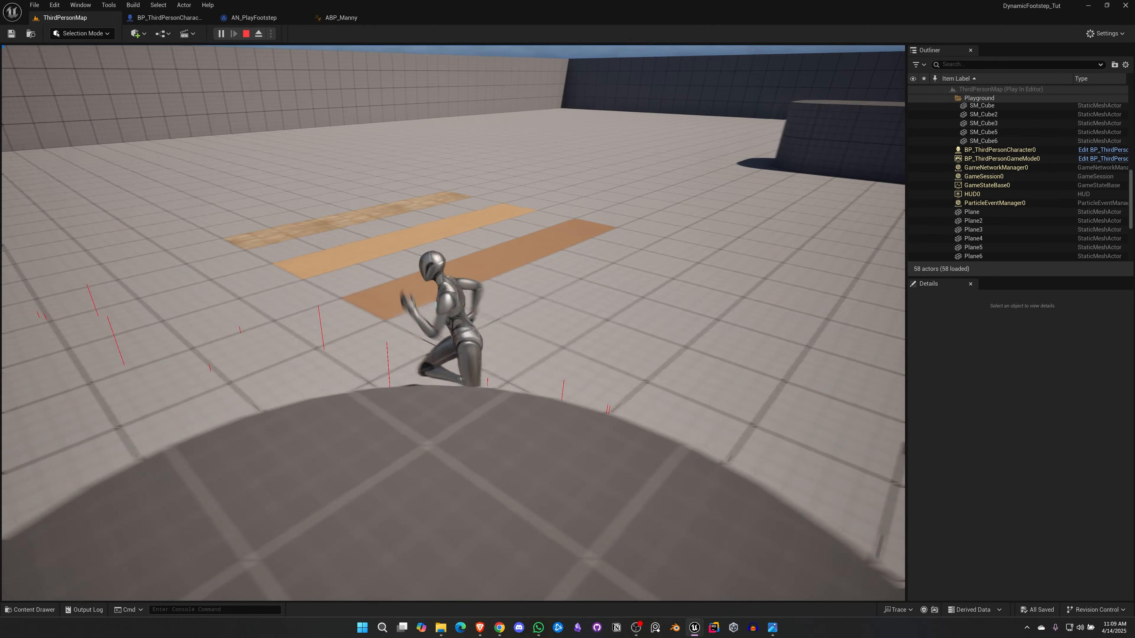
pyautogui.press('w')
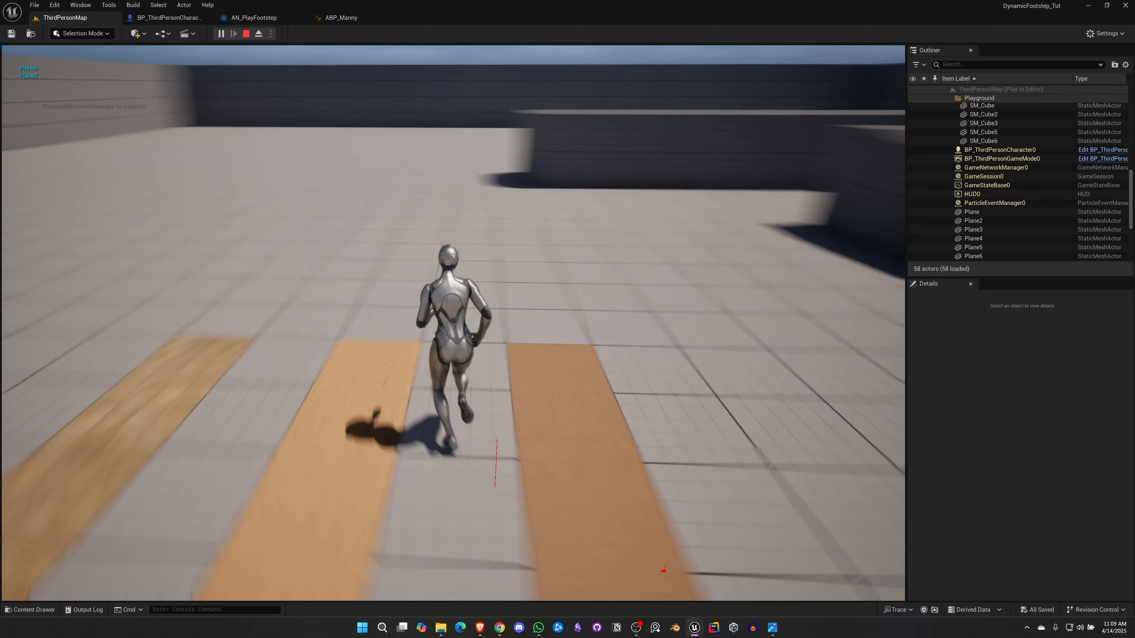
pyautogui.press('w')
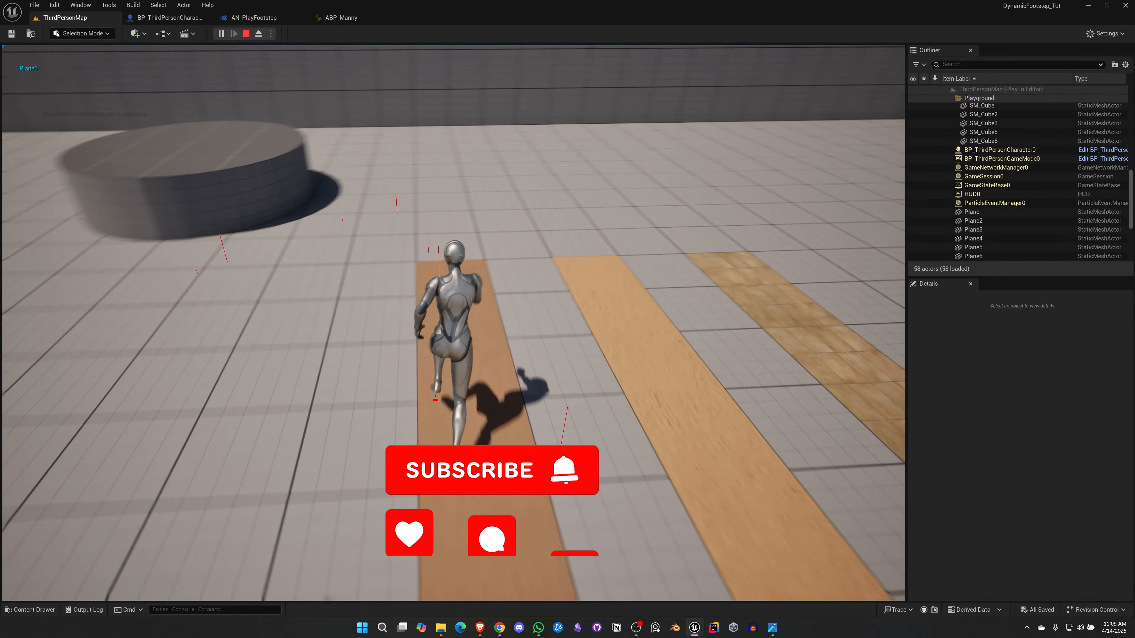
pyautogui.press('w')
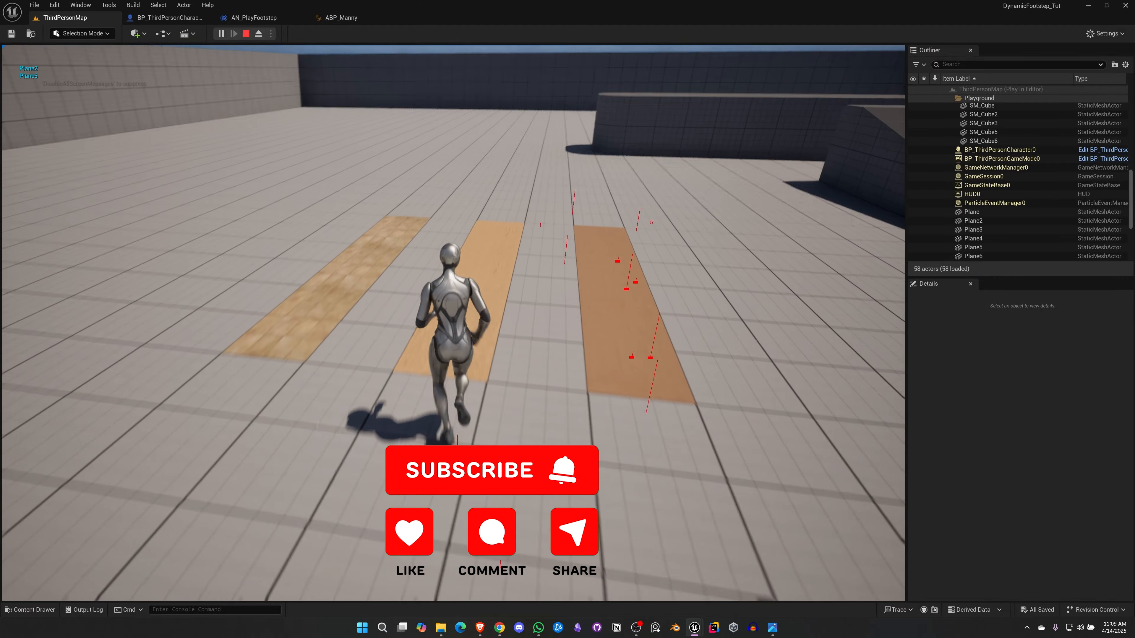
pyautogui.press('w')
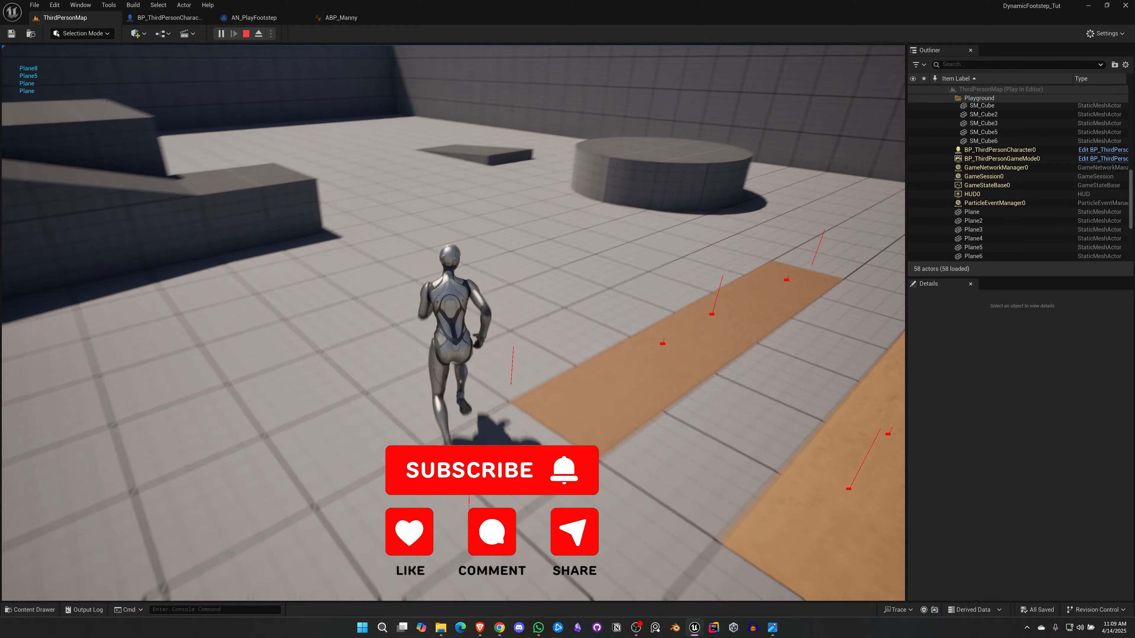
pyautogui.press('w')
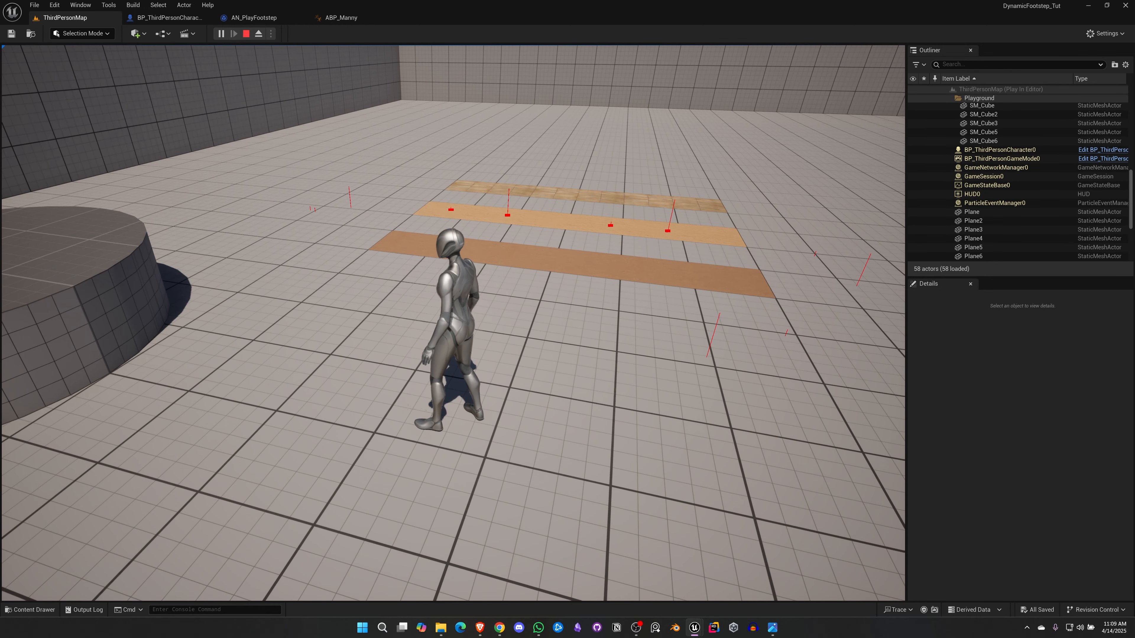
pyautogui.press('Escape')
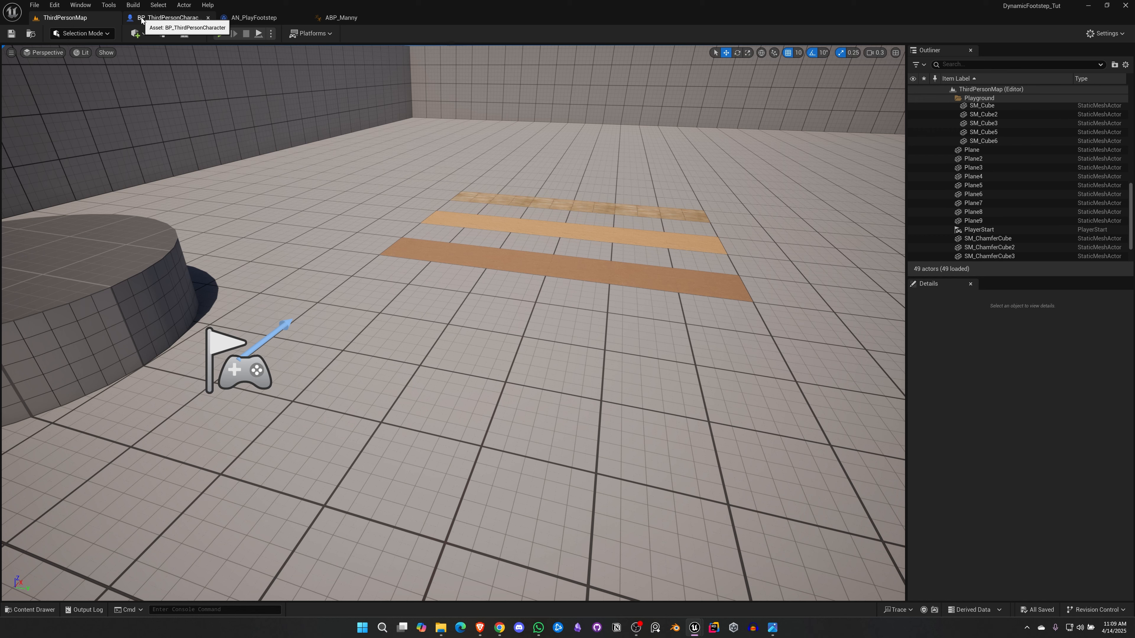
# - In AN_PlayFootstep, replace the separate Mesh Comp node by wiring Received Notify's Mesh Comp directly into Get Owner, and compile and save
pyautogui.click(252, 18)
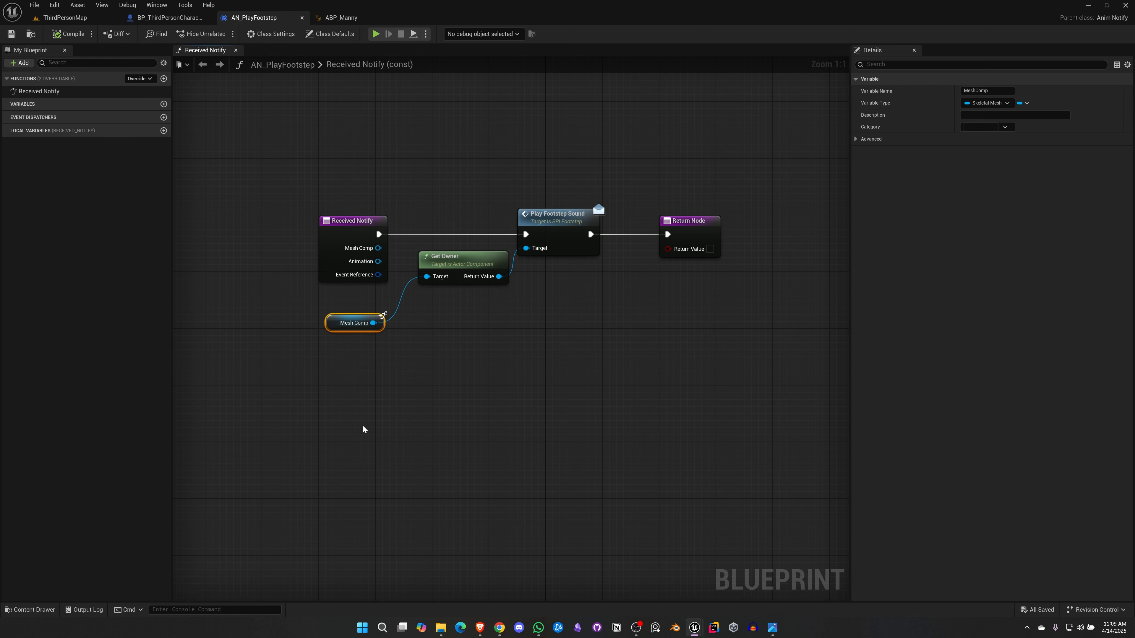
pyautogui.press('Delete')
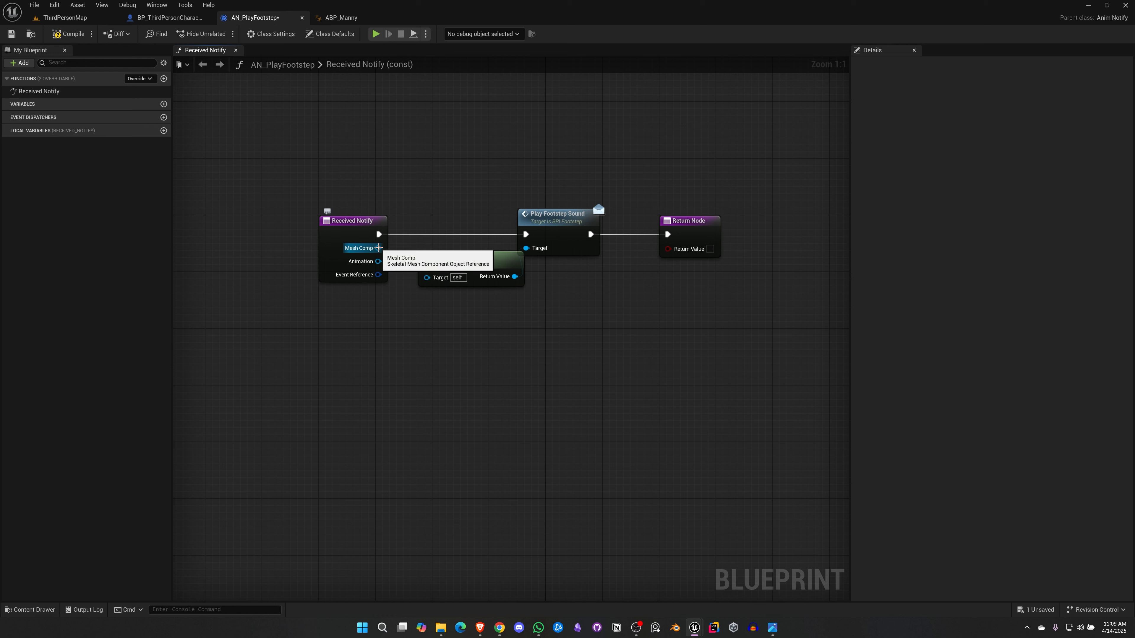
pyautogui.moveTo(378, 248); pyautogui.dragTo(427, 280)
pyautogui.click(460, 265)
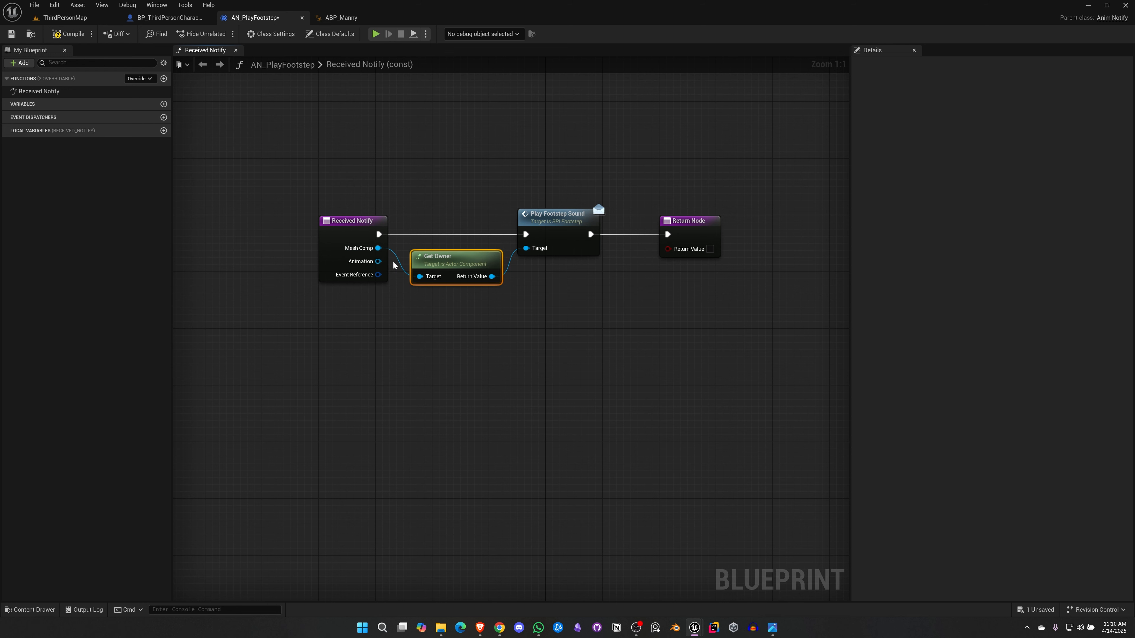
pyautogui.click(67, 34)
pyautogui.click(13, 34)
# - Open the BS_MM_WalkRun blend space used by ABP_Manny's Walk / Run state and examine its sample at zero speed
pyautogui.click(340, 18)
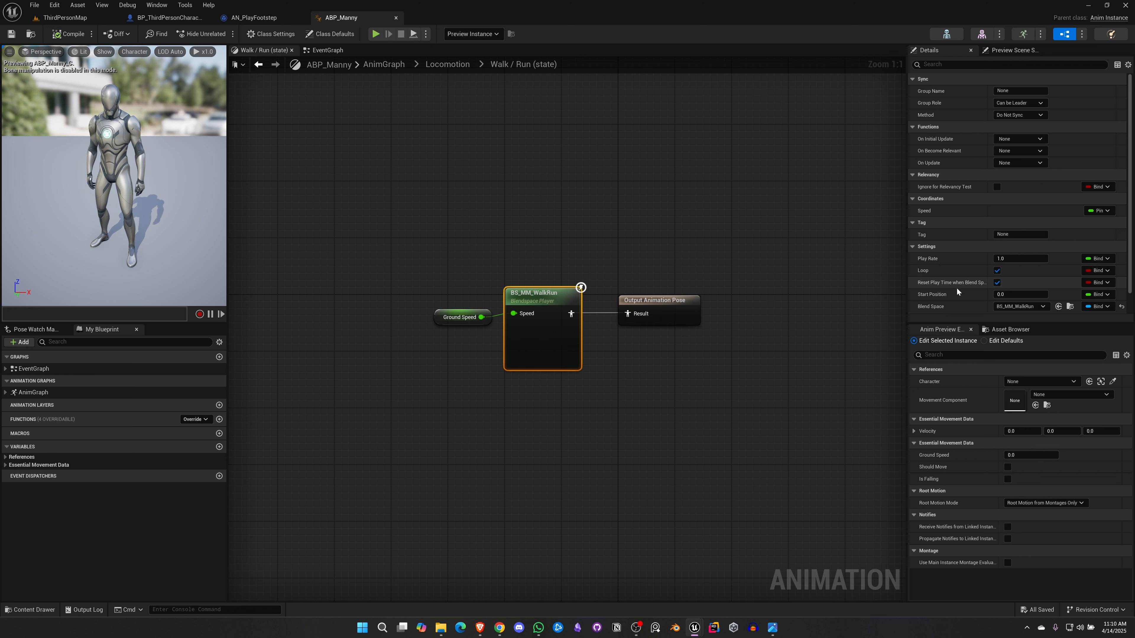
pyautogui.hotkey('ctrl', 'space')
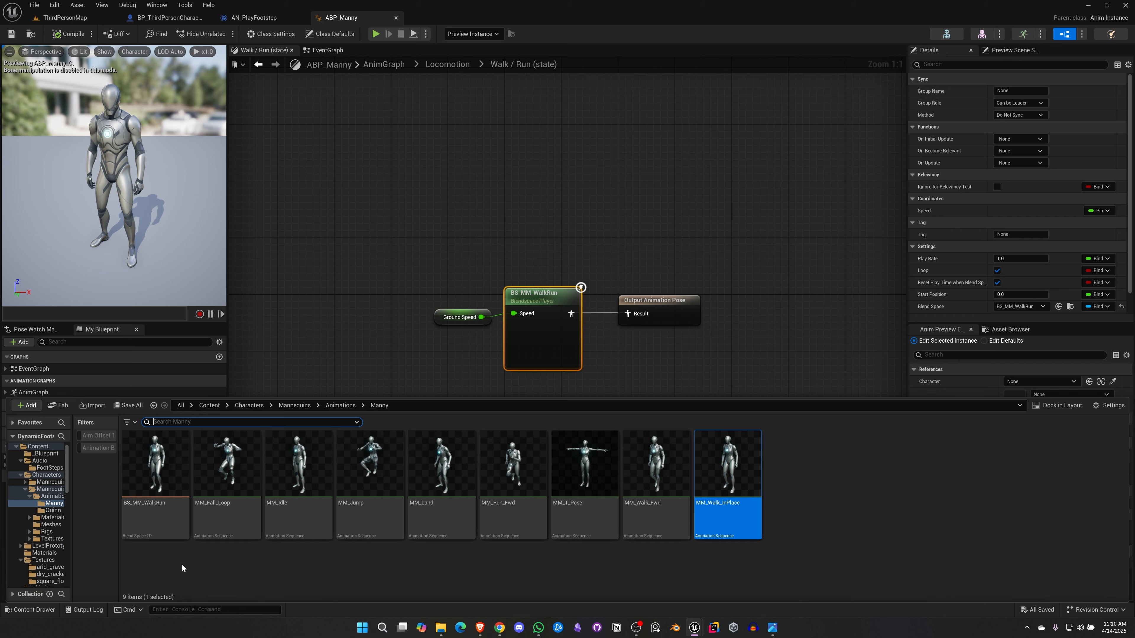
pyautogui.doubleClick(163, 467)
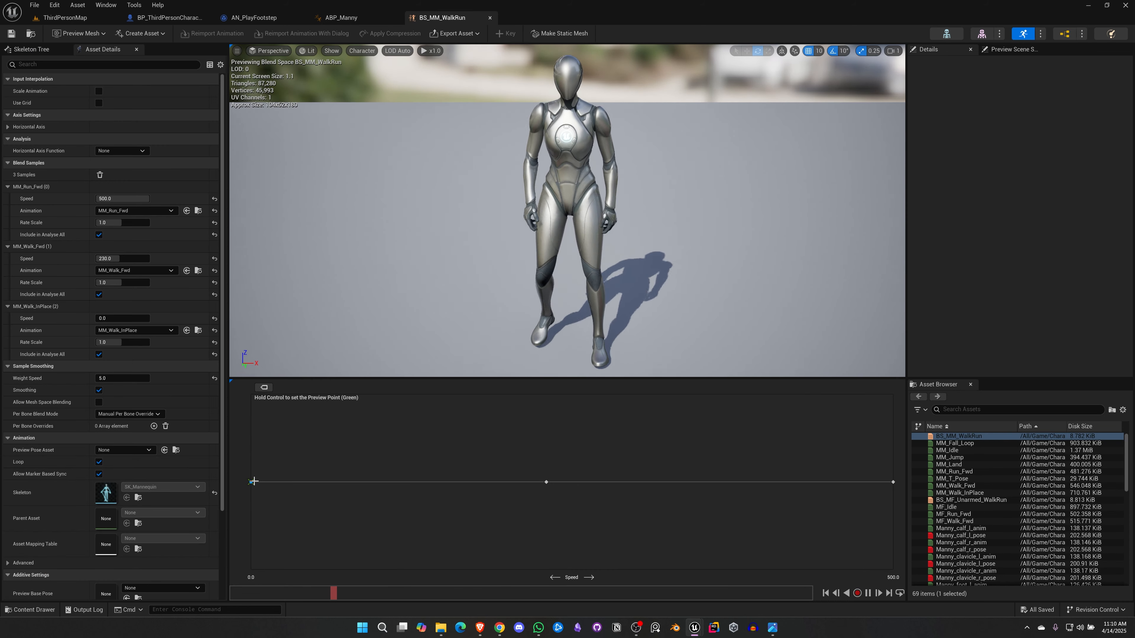
pyautogui.moveTo(252, 481)
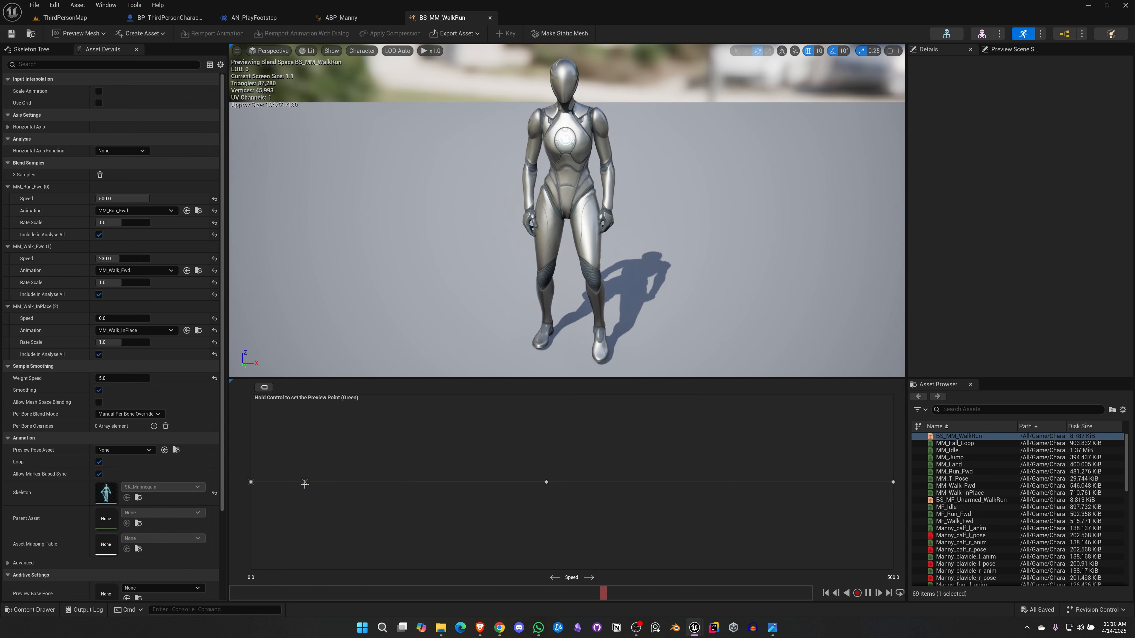
# - Preview the BS_MM_WalkRun blend space at a low speed between idle and walk, and open the MM_Walk_InPlace animation
pyautogui.press('ctrl')
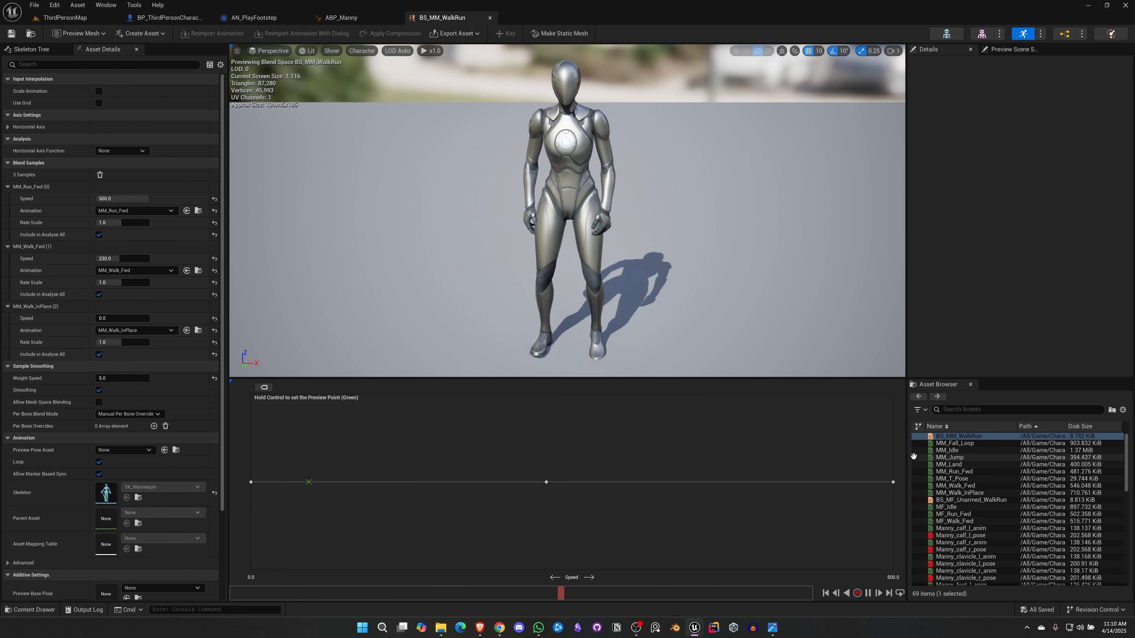
pyautogui.moveTo(917, 453)
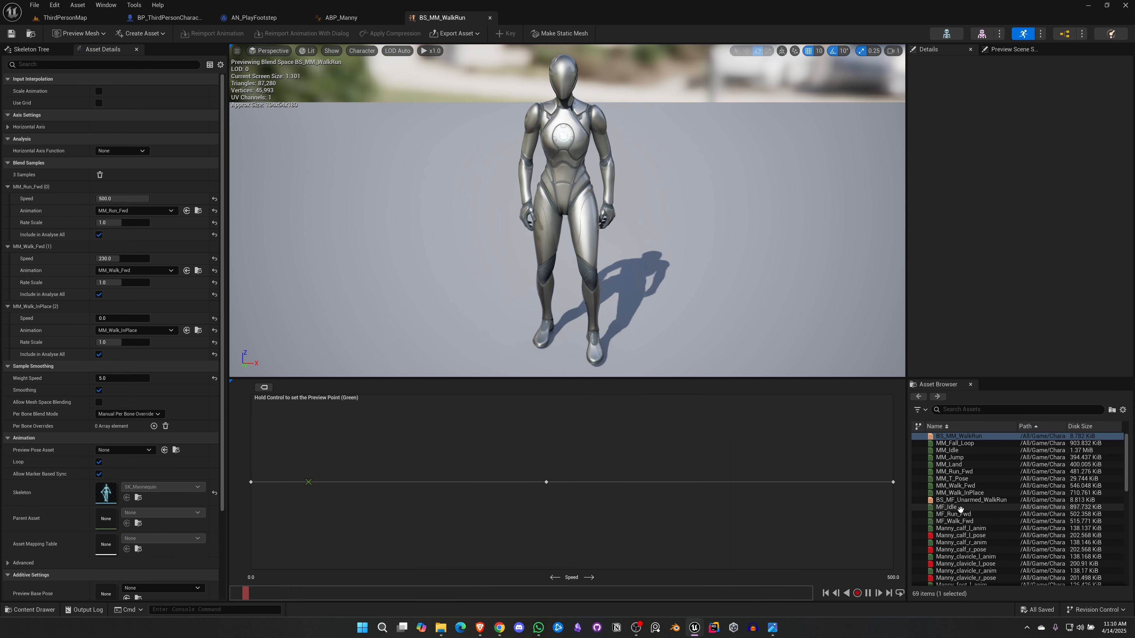
pyautogui.moveTo(942, 527)
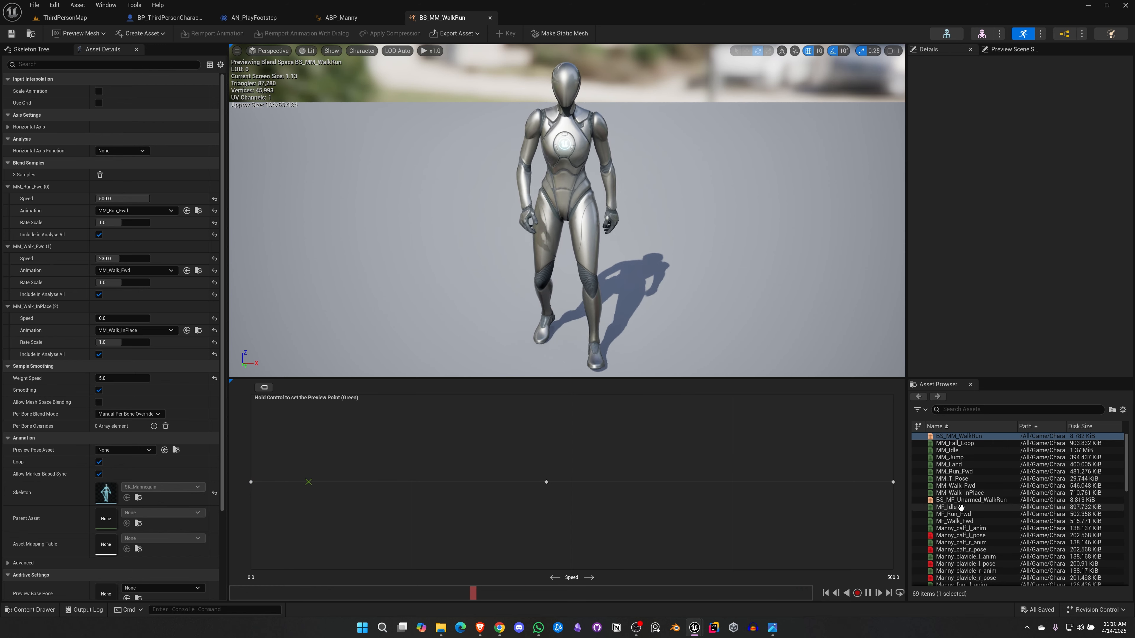
pyautogui.click(961, 493)
pyautogui.doubleClick(962, 493)
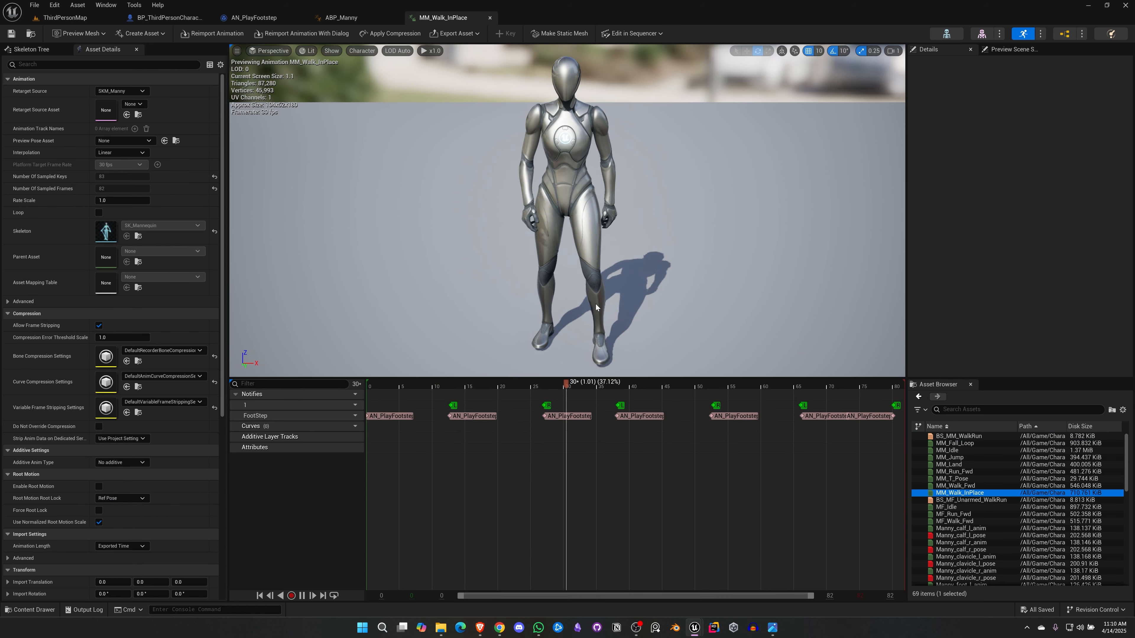
# - Delete the AN_PlayFootstep notify at frame 0 of MM_Walk_InPlace's FootStep track and save the animation
pyautogui.click(515, 596)
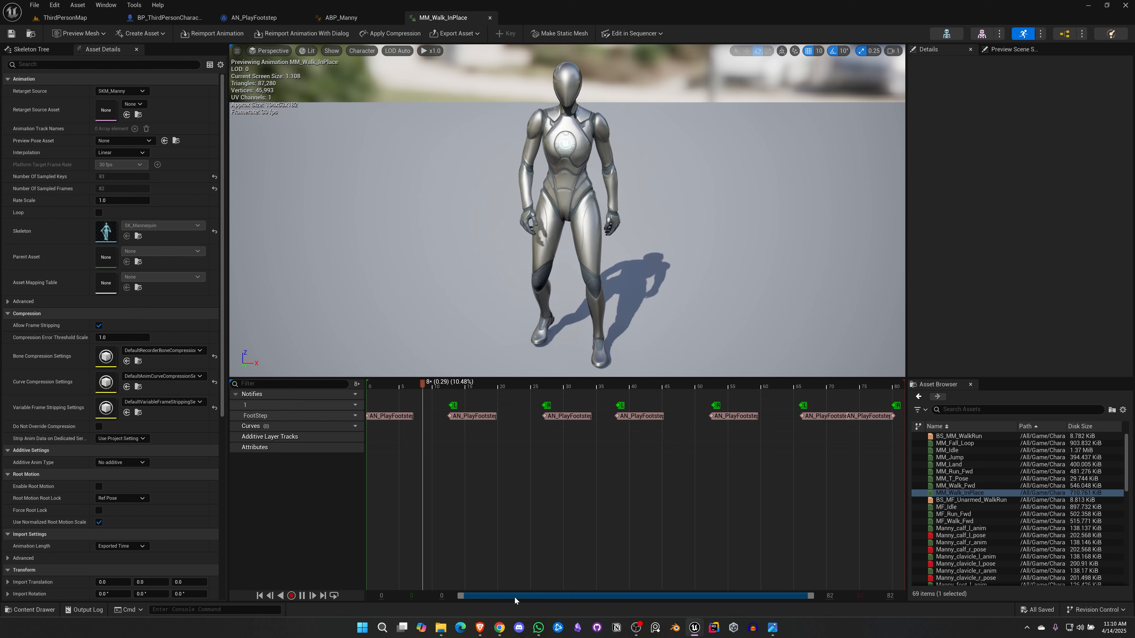
pyautogui.click(389, 416)
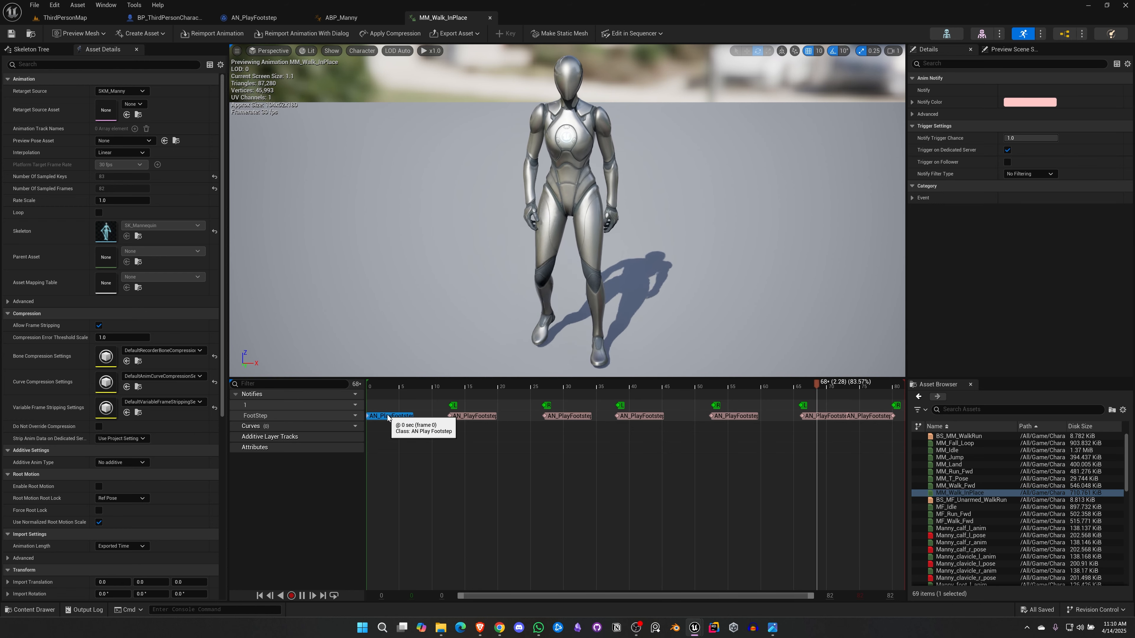
pyautogui.press('Delete')
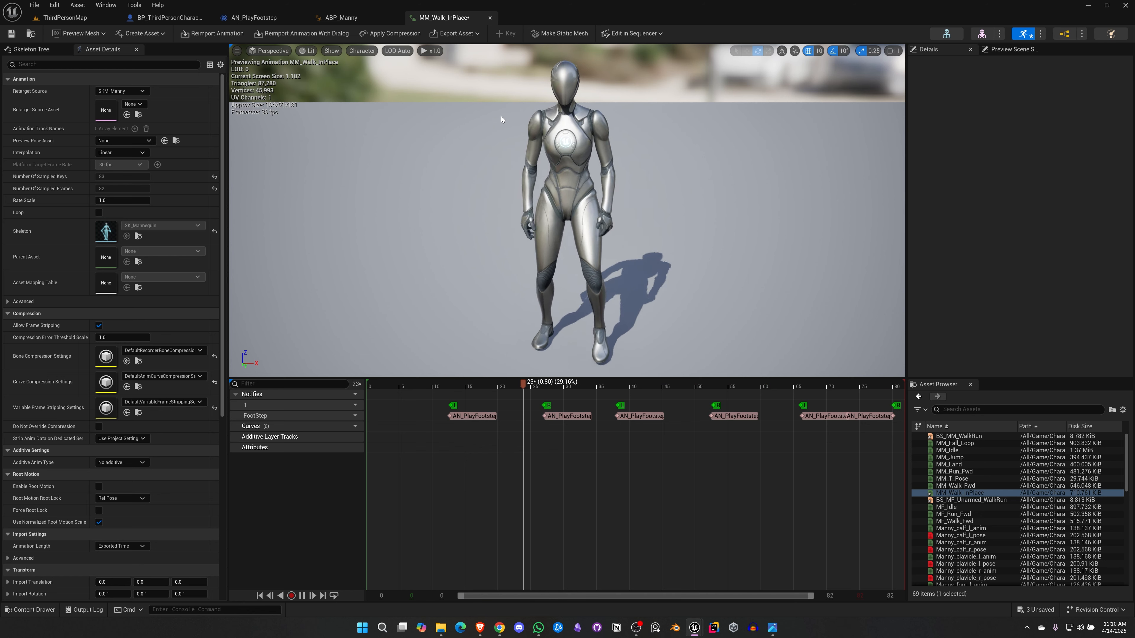
pyautogui.hotkey('ctrl', 's')
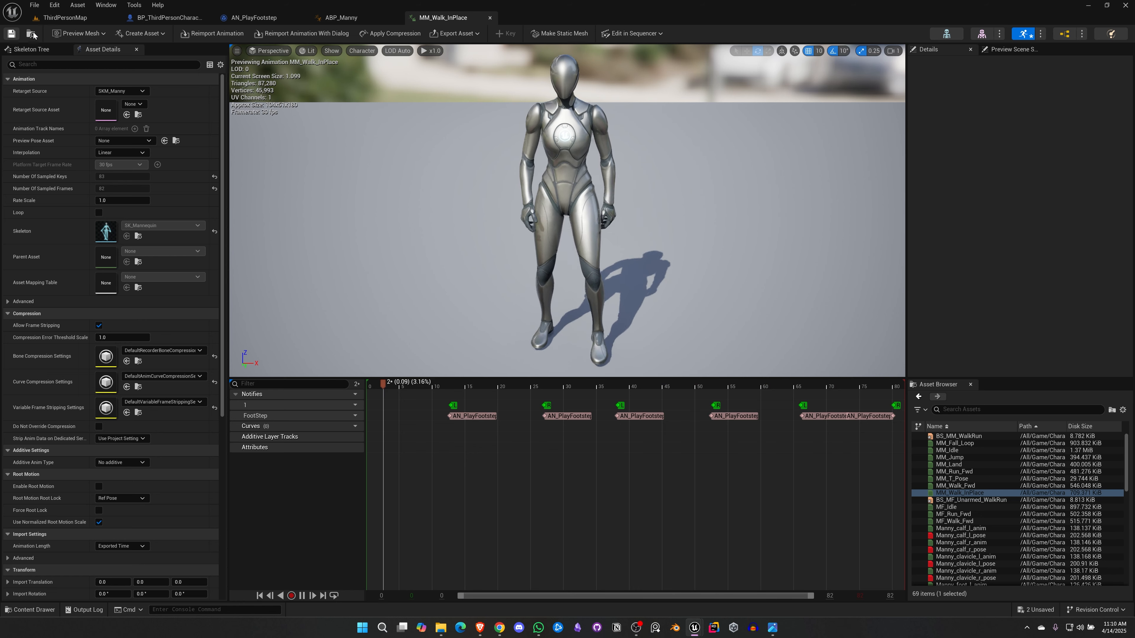
# - Check MF_Run_Fwd's footstep notifies, and in MF_Walk_Fwd shift the first AN_PlayFootstep notify slightly earlier to match its sync marker and save
pyautogui.doubleClick(953, 513)
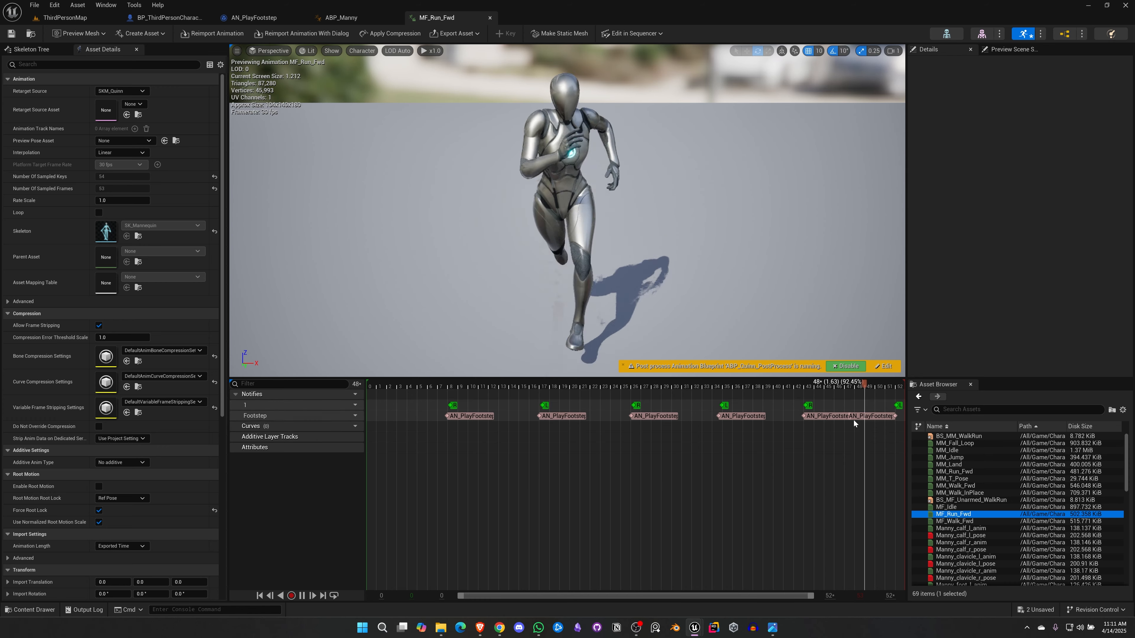
pyautogui.doubleClick(954, 521)
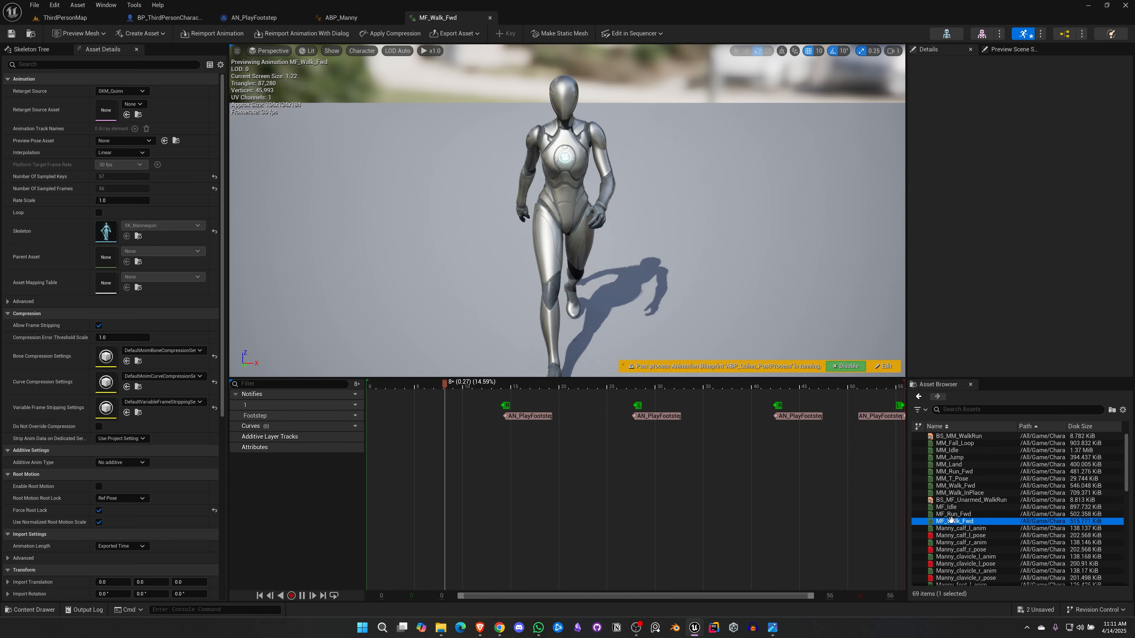
pyautogui.click(306, 597)
pyautogui.click(528, 417)
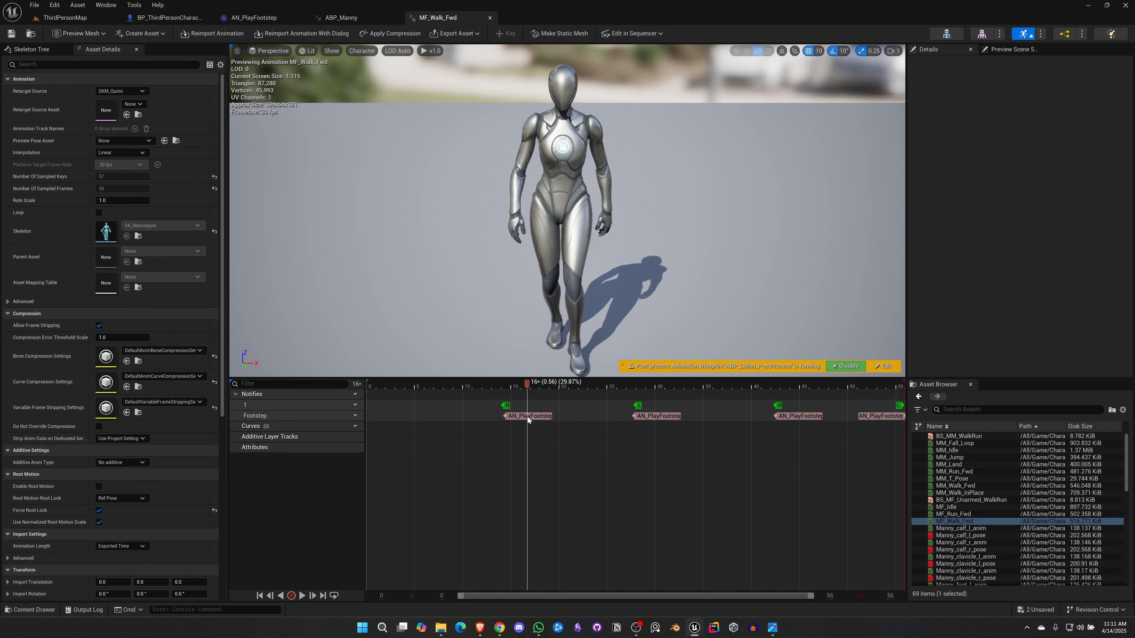
pyautogui.click(512, 417)
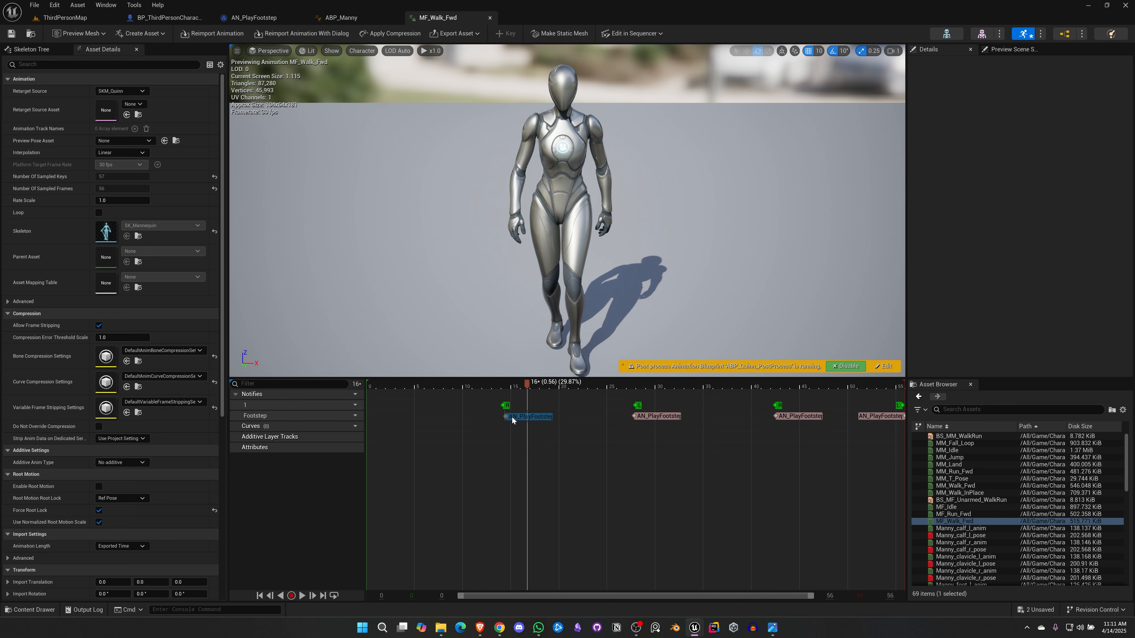
pyautogui.click(509, 417)
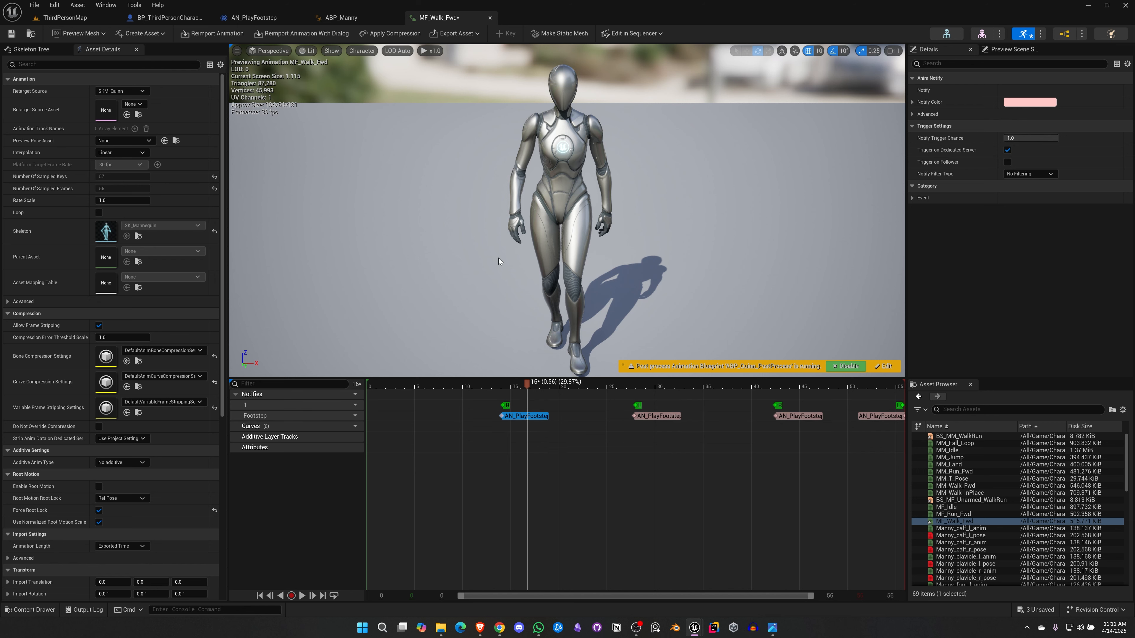
pyautogui.click(11, 34)
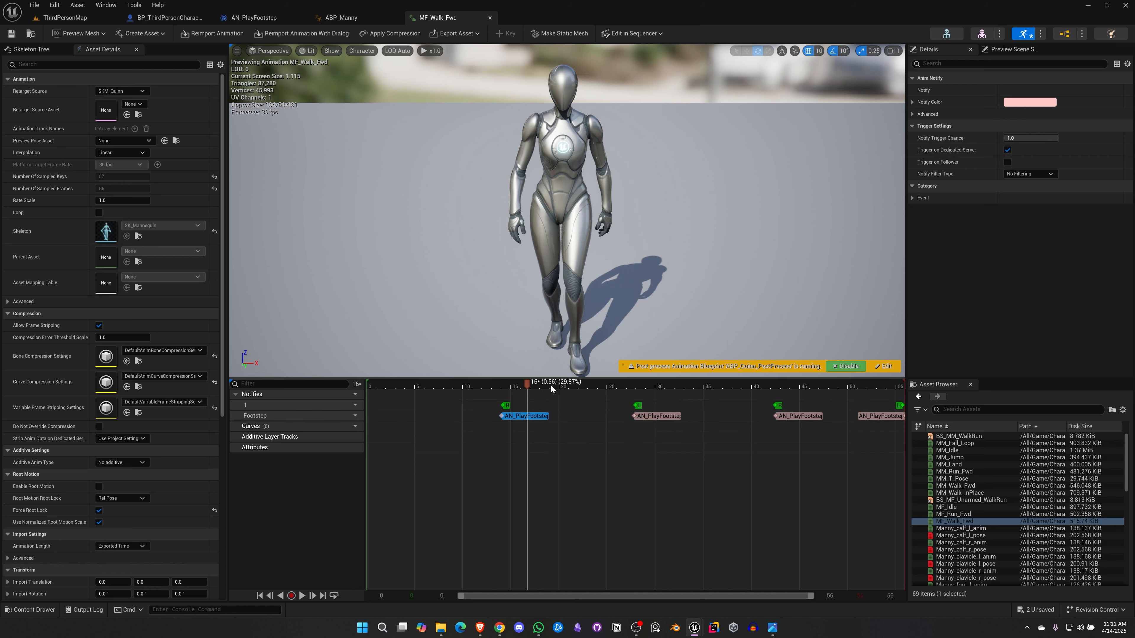